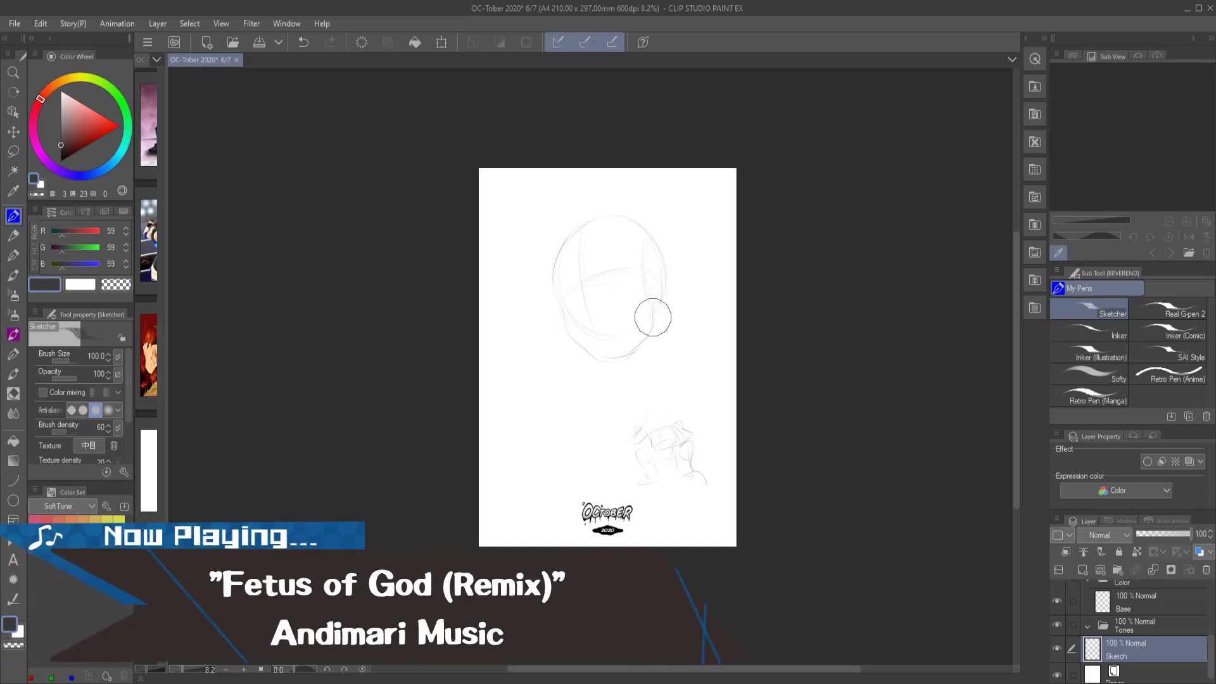
Transform the small thumbnail body sketch so the seated figure fills the page
key(ctrl+t)
drag(651, 318, 697, 452)
key(Return)
click(1089, 353)
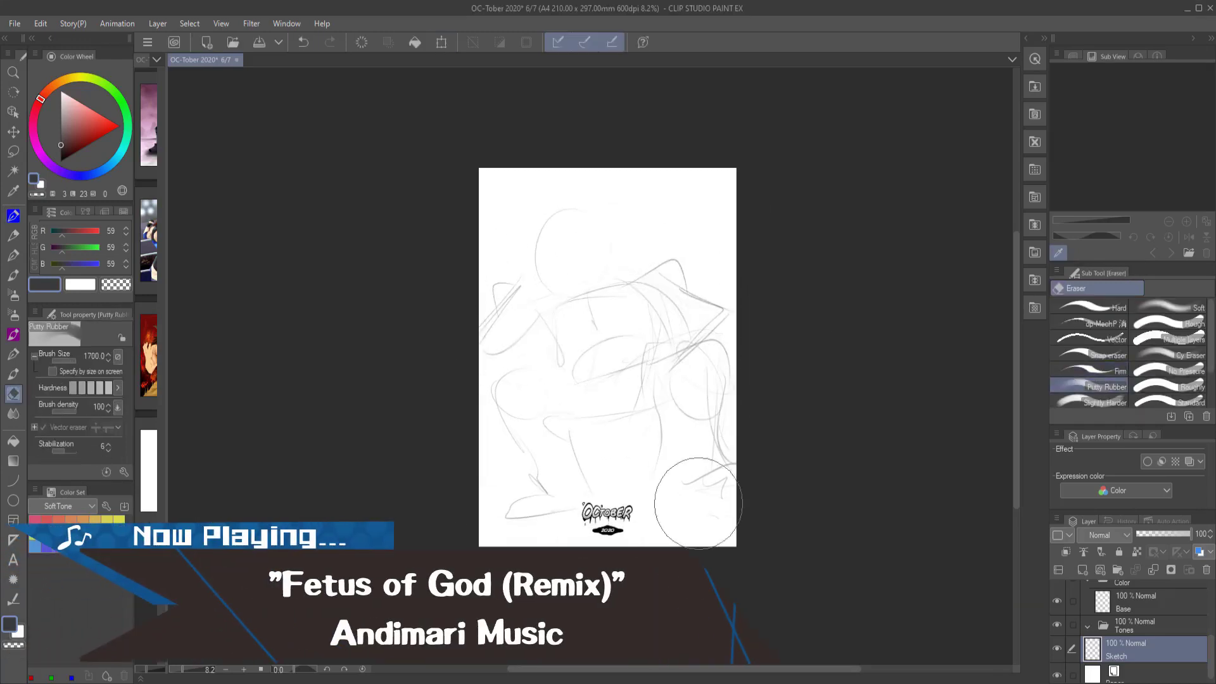
Lasso the head construction and scale it to 85% above the figure's shoulders
drag(608, 228, 538, 266)
mouse_move(578, 316)
mouse_down()
mouse_move(598, 310)
mouse_move(624, 206)
mouse_up()
key(ctrl+t)
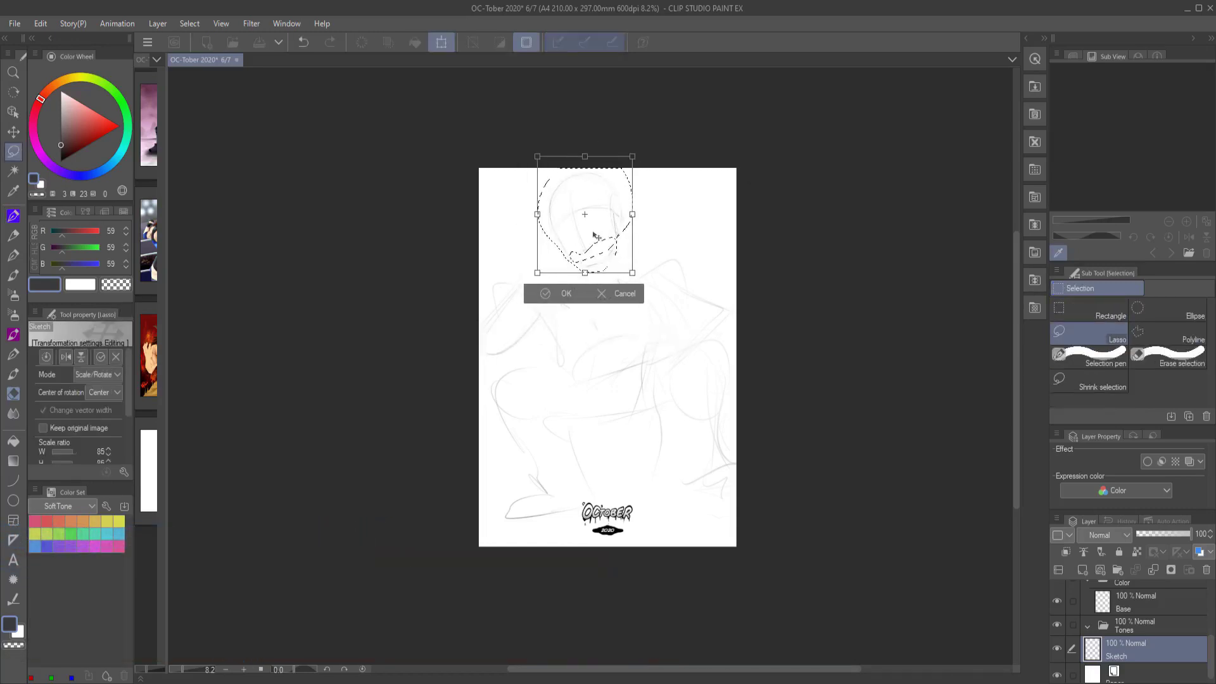
key(Return)
Sketch the neck and shoulder lines, and scale the head down slightly closer to the neck
drag(637, 272, 682, 271)
drag(532, 310, 557, 290)
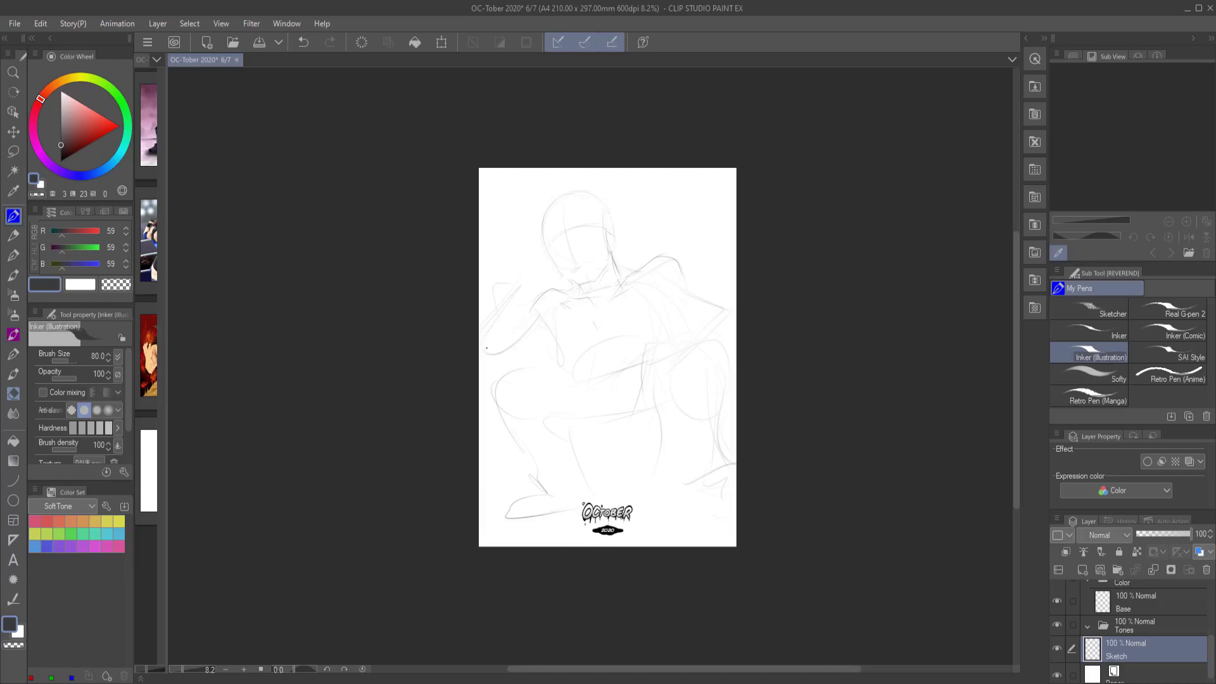
key(ctrl+t)
drag(543, 185, 557, 206)
key(Return)
Sketch the raised arm's contours and the chest lines of the torso
drag(483, 362, 544, 334)
drag(504, 347, 521, 305)
drag(549, 328, 577, 348)
drag(601, 306, 604, 328)
Sketch the hips, bent thighs and lower legs of the seated figure
drag(612, 418, 653, 427)
drag(667, 359, 714, 342)
drag(658, 384, 668, 517)
drag(721, 395, 723, 466)
mouse_move(507, 378)
mouse_down()
mouse_move(583, 365)
mouse_move(498, 439)
mouse_up()
drag(537, 436, 599, 420)
drag(556, 435, 541, 515)
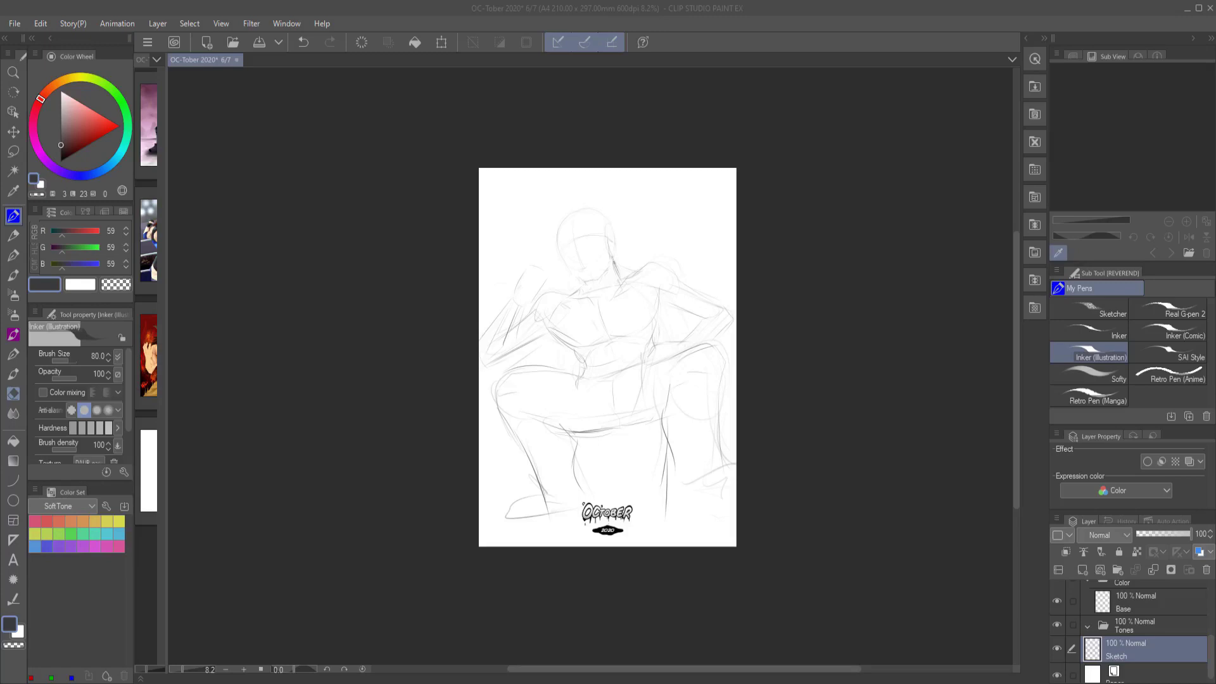
Strengthen the contours of both knees and lower legs down to the foot
key(ctrl+plus)
drag(539, 443, 561, 557)
drag(678, 430, 736, 396)
drag(734, 425, 742, 573)
drag(547, 543, 508, 596)
Define the shoulder line and the contours of both arms
mouse_move(556, 333)
mouse_down()
mouse_move(576, 317)
mouse_move(510, 356)
mouse_up()
drag(545, 347, 513, 369)
drag(525, 336, 674, 296)
drag(683, 318, 731, 351)
drag(670, 367, 706, 351)
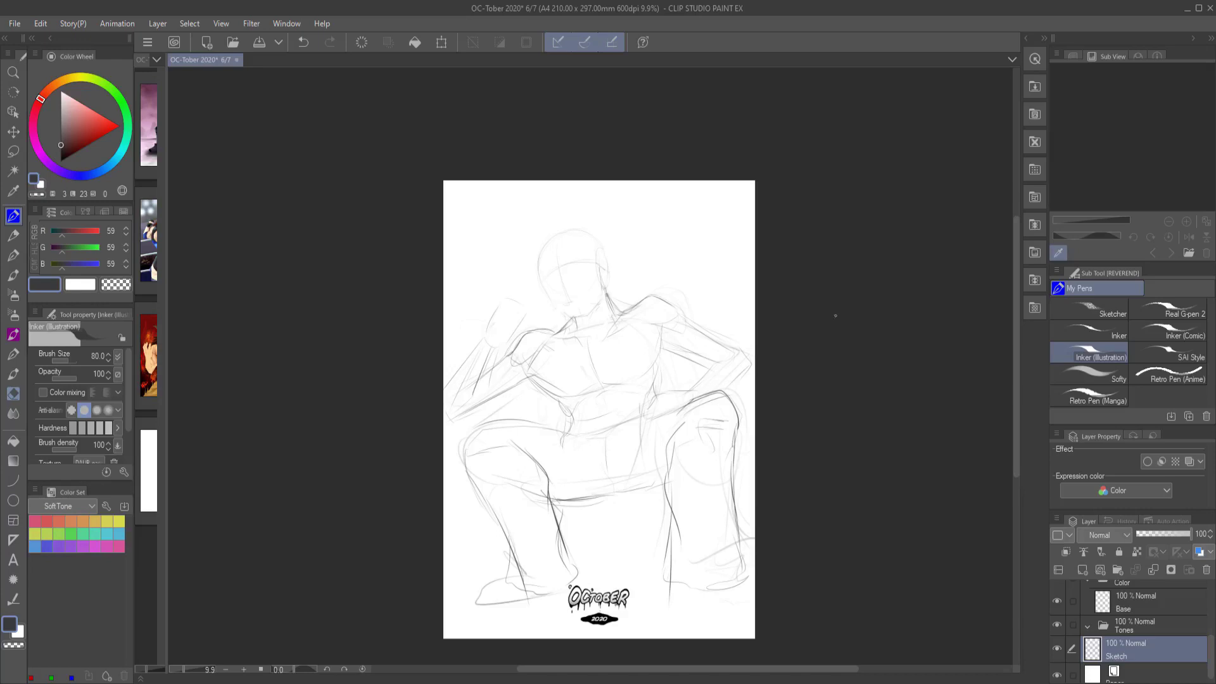
Define the chest and waist, and draw the trouser edge between the thighs
drag(659, 352, 638, 383)
mouse_move(538, 375)
mouse_down()
mouse_move(578, 397)
mouse_move(581, 434)
mouse_move(649, 409)
mouse_up()
drag(566, 500, 656, 490)
Sketch both feet and the bent arm with its hand resting on the knee
drag(561, 608, 464, 589)
drag(665, 584, 751, 617)
drag(729, 354, 643, 424)
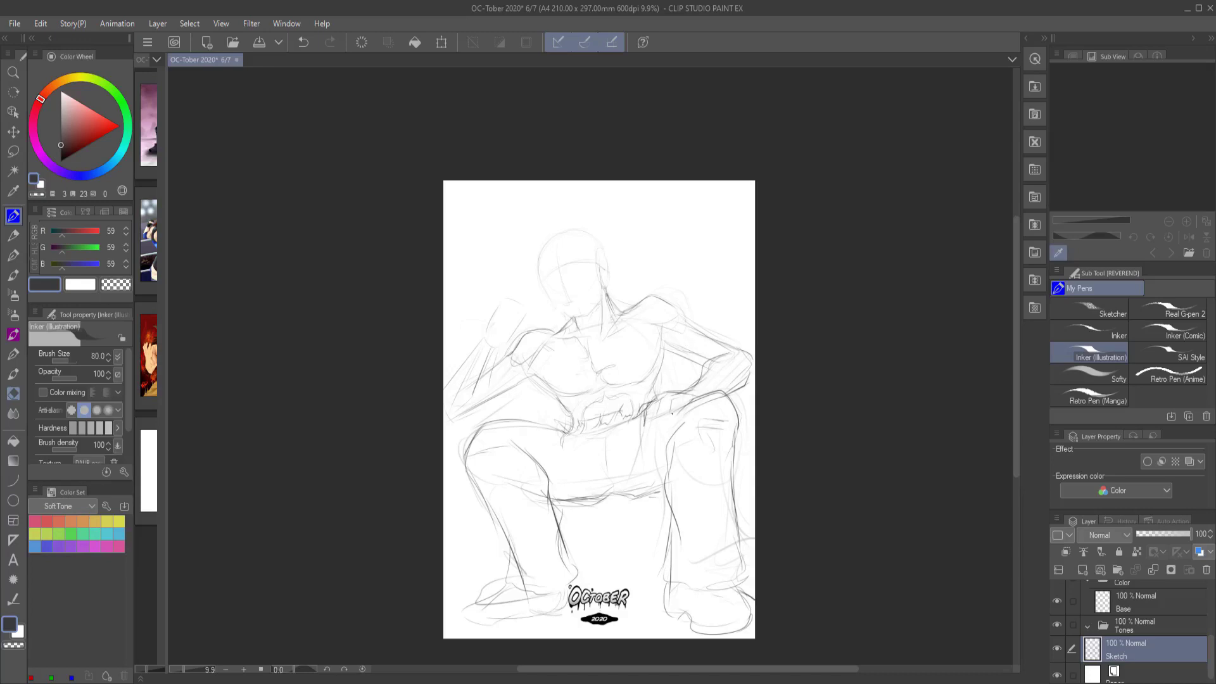
drag(737, 366, 727, 405)
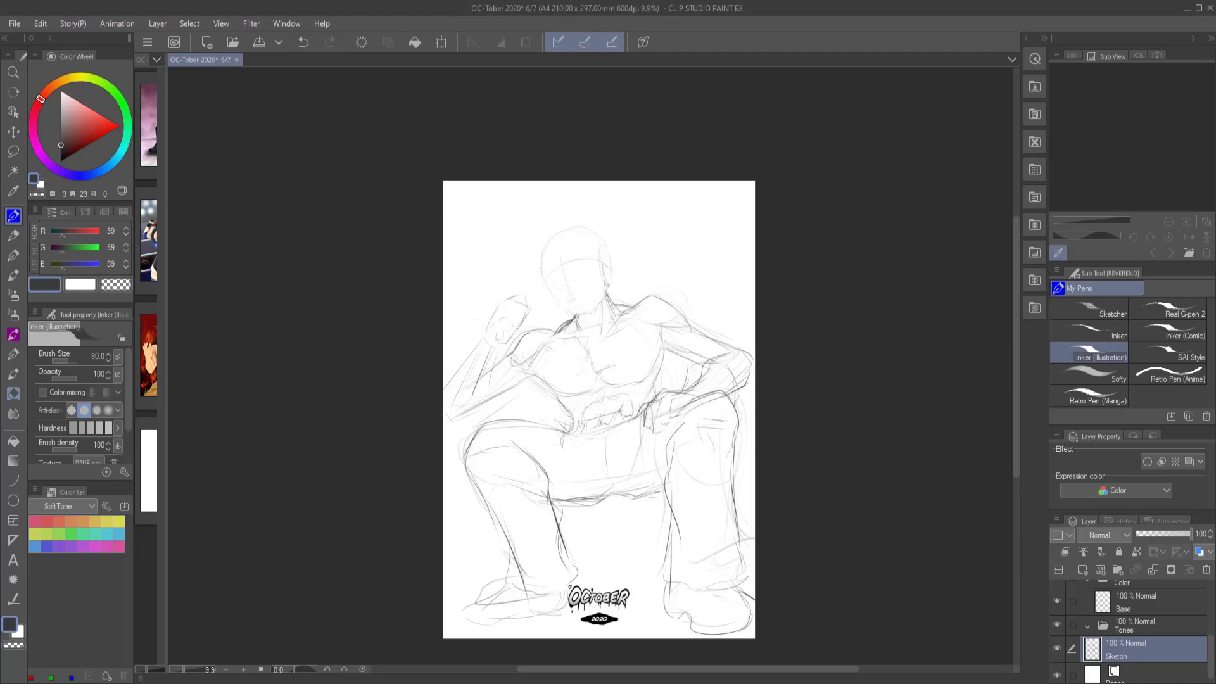
Select the raised hand sketch and transform it into a higher position above the forearm
key(m)
mouse_move(499, 291)
mouse_down()
mouse_move(437, 405)
mouse_move(526, 317)
mouse_move(538, 281)
mouse_move(501, 292)
mouse_up()
key(ctrl+t)
drag(487, 354, 500, 316)
key(Return)
key(p)
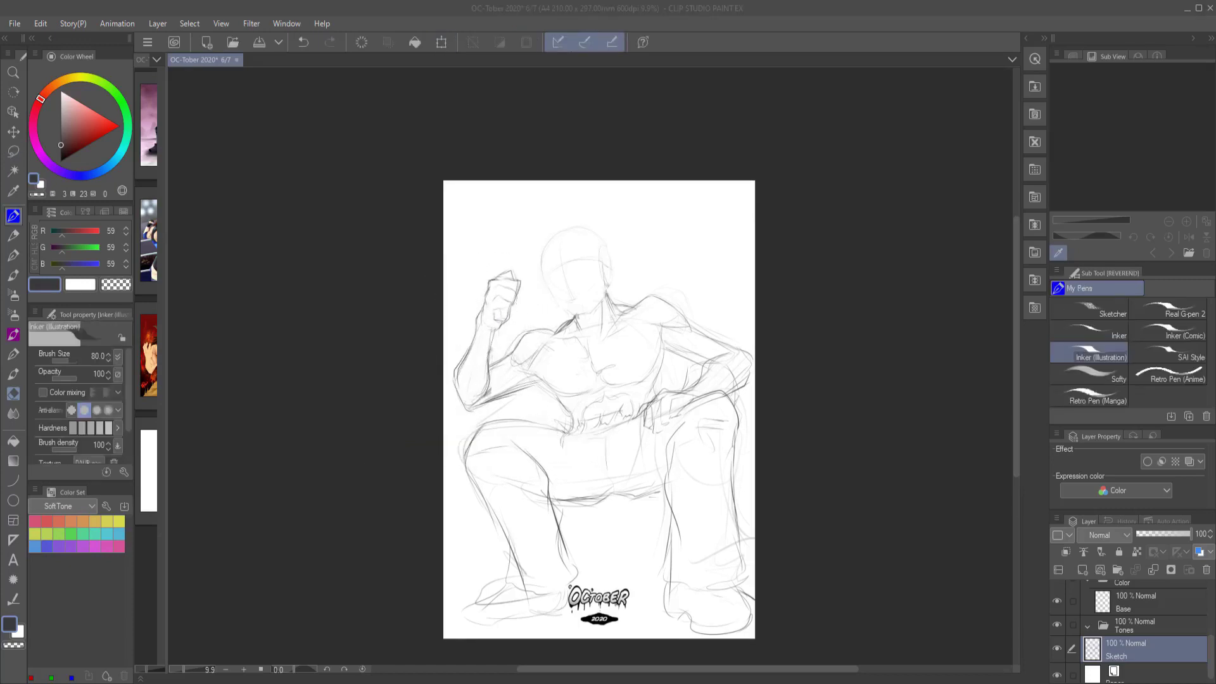
Sketch the pectorals, collarbones, abdominal muscles and fur tufts around the waist
drag(533, 374, 631, 396)
drag(662, 348, 652, 398)
drag(573, 402, 591, 413)
drag(648, 375, 616, 387)
drag(552, 418, 592, 432)
drag(627, 405, 595, 429)
drag(556, 341, 586, 335)
drag(622, 313, 594, 337)
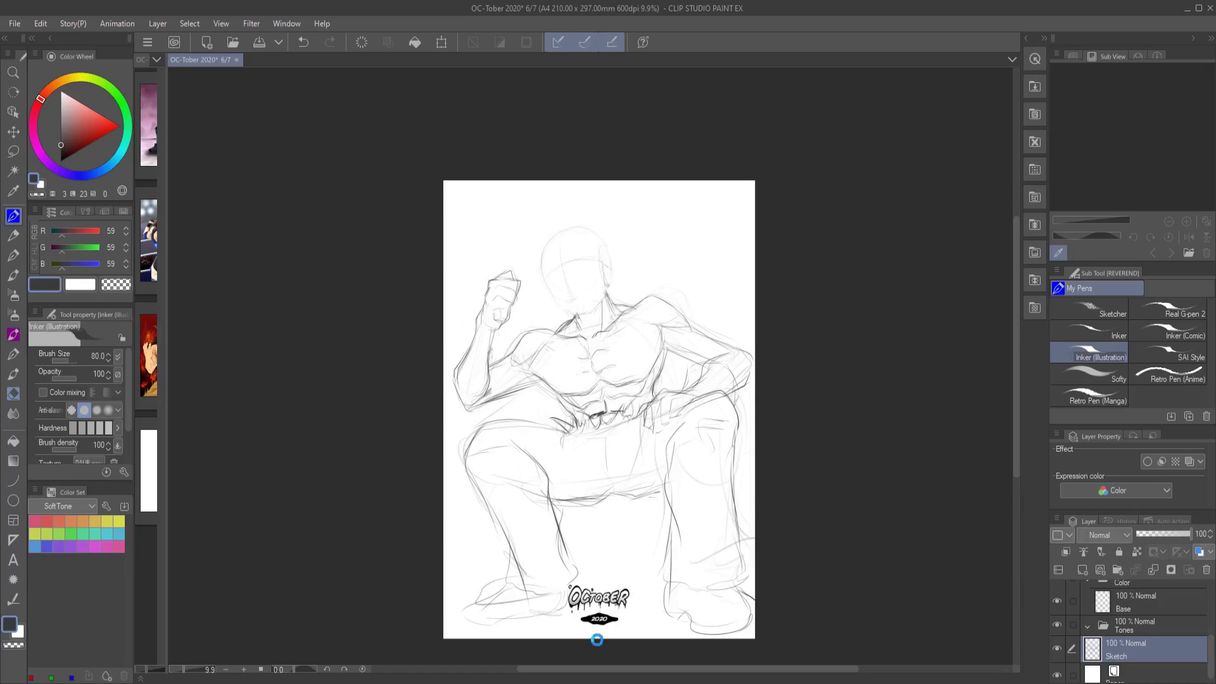
Draw two hanging cords at the waist, and add contour and cuff lines to the arms
drag(611, 418, 566, 475)
drag(630, 423, 614, 470)
mouse_move(665, 363)
mouse_down()
mouse_move(738, 320)
mouse_move(752, 387)
mouse_up()
drag(491, 358, 520, 390)
drag(494, 383, 546, 398)
drag(459, 323, 484, 360)
drag(499, 336, 500, 358)
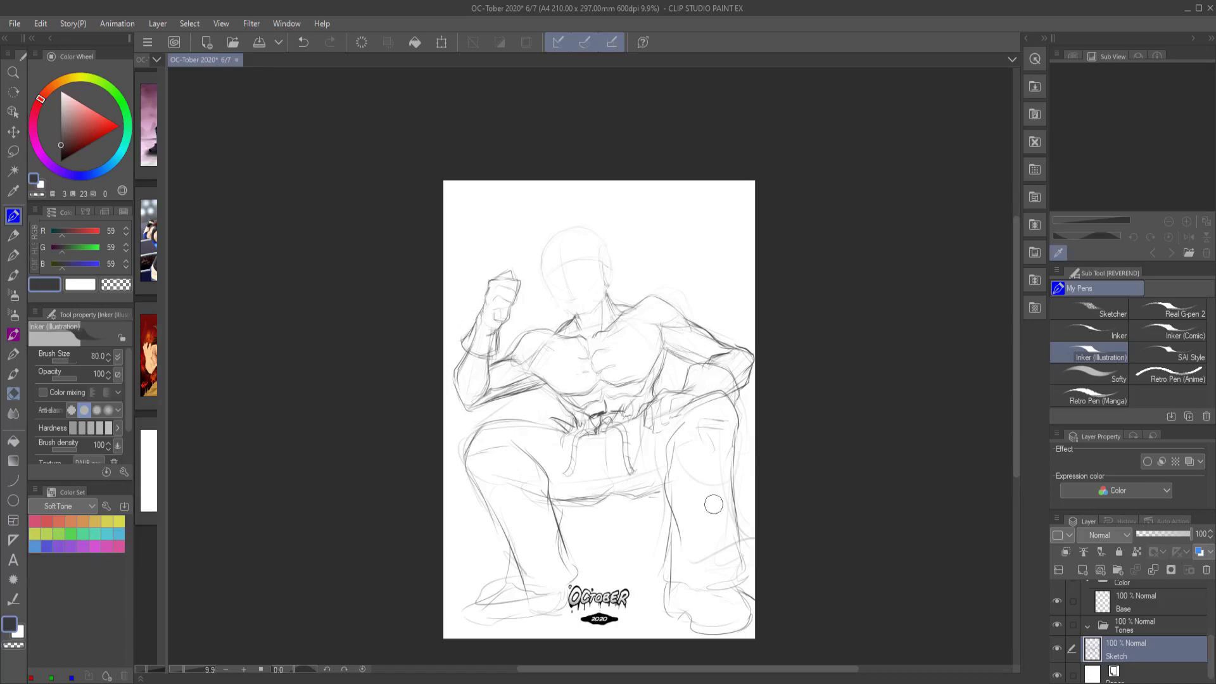
Draw the toes and soles of both bare feet
mouse_move(665, 583)
mouse_down()
mouse_move(685, 617)
mouse_move(723, 626)
mouse_up()
drag(754, 609, 713, 637)
drag(572, 607, 546, 614)
drag(548, 609, 468, 624)
drag(522, 611, 500, 622)
Darken the lower leg contours and add ragged trouser hems above both feet
drag(683, 422, 661, 511)
drag(672, 503, 655, 577)
drag(551, 570, 525, 598)
drag(525, 545, 507, 589)
drag(741, 551, 696, 599)
drag(500, 526, 516, 592)
mouse_move(659, 547)
mouse_down()
mouse_move(662, 580)
mouse_move(700, 592)
mouse_up()
drag(750, 544, 684, 625)
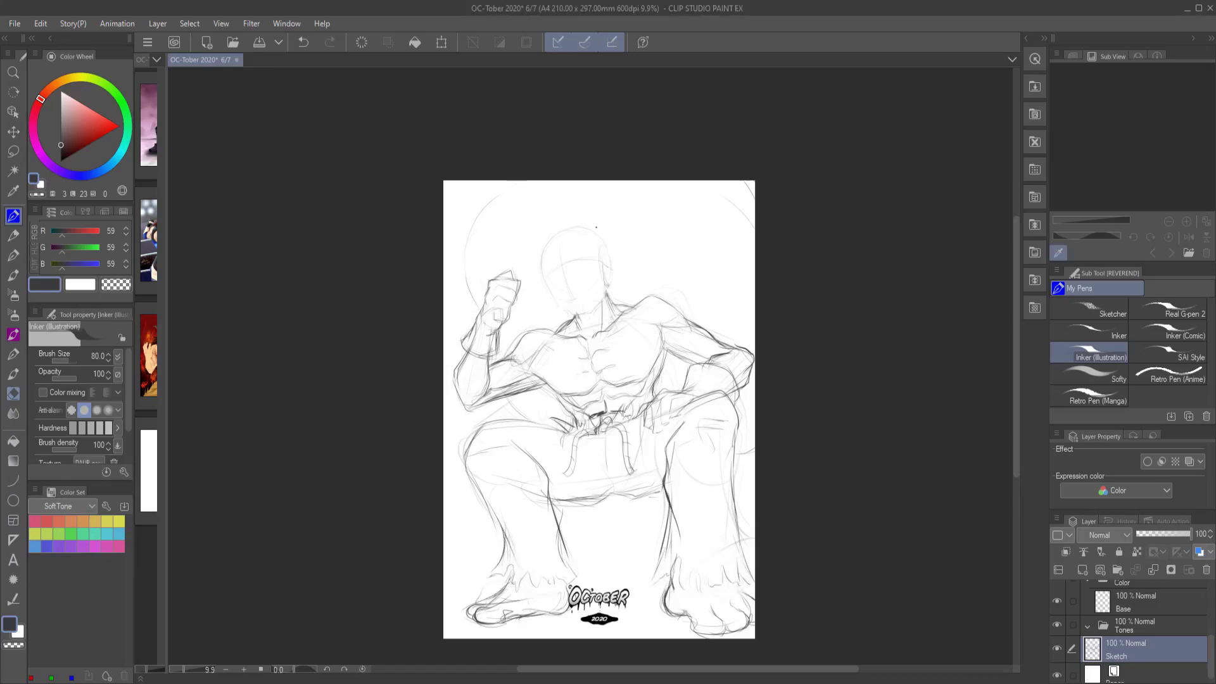
Sketch the nose, wide toothy mouth and heavy jaw on the head
scroll(596, 227, up, 3)
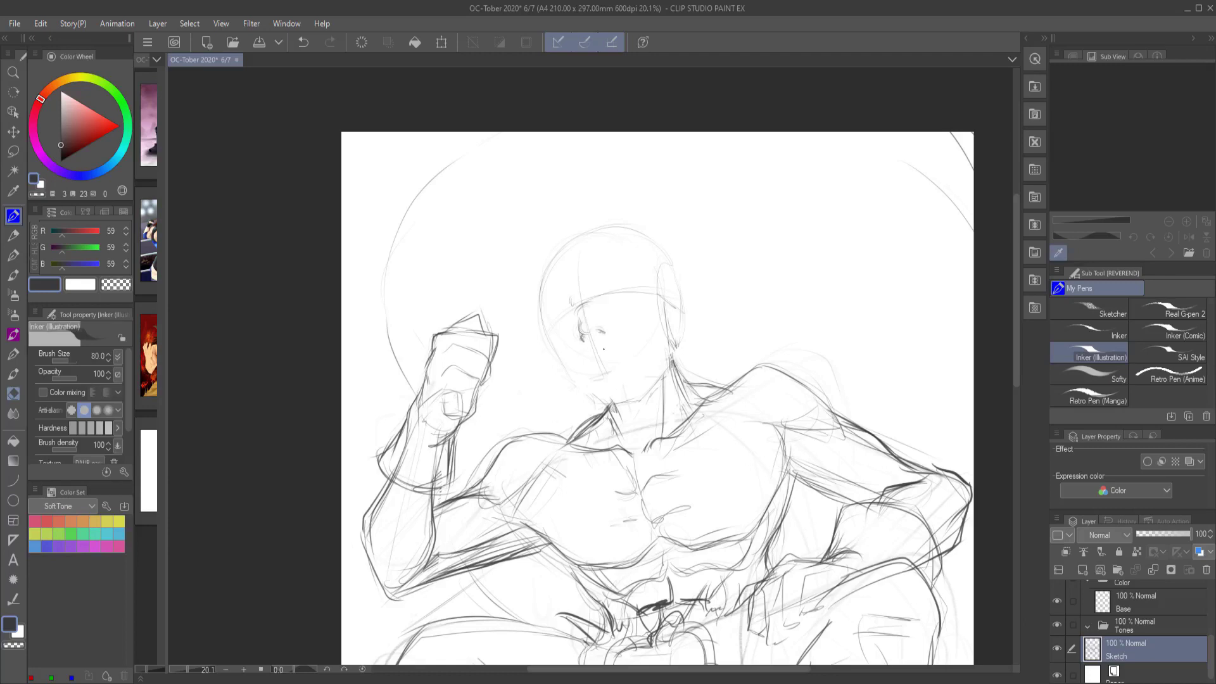
mouse_move(610, 364)
mouse_down()
mouse_move(656, 320)
mouse_move(671, 321)
mouse_up()
drag(542, 331, 558, 353)
key(ctrl+z)
drag(641, 372, 593, 382)
drag(635, 319, 641, 346)
drag(583, 344, 571, 367)
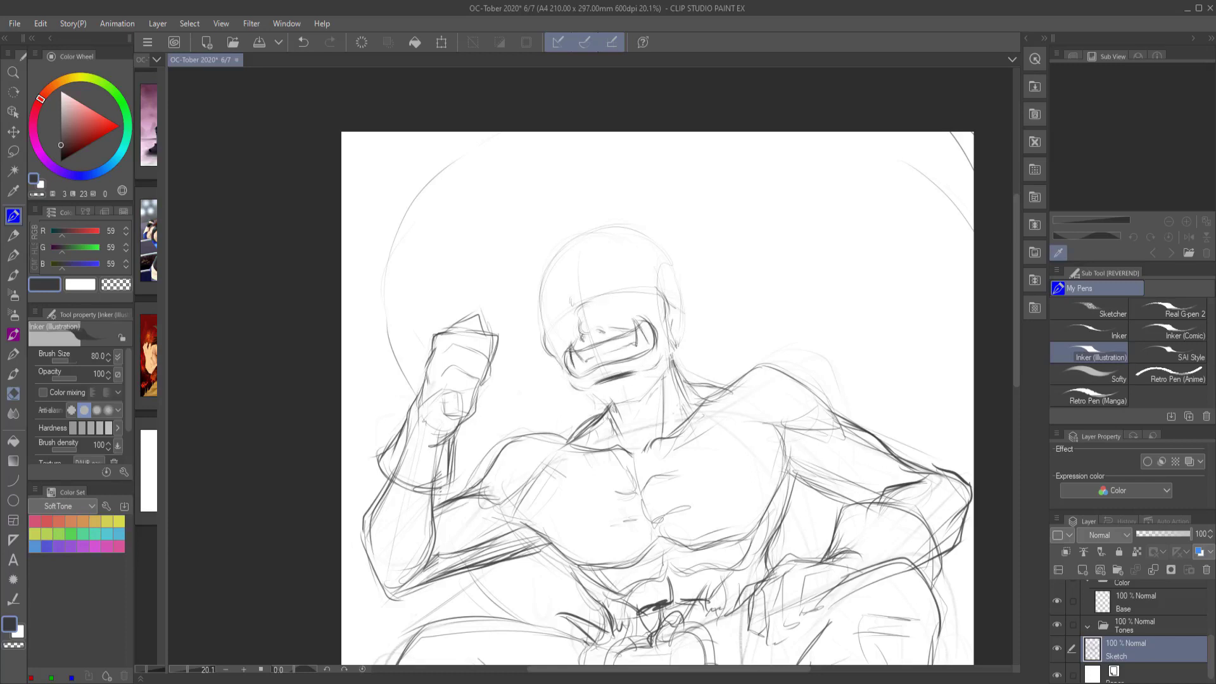
Sketch the eyes, angry brows, pointed ears and swept-back hair around the face
drag(613, 300, 683, 256)
mouse_move(650, 256)
mouse_down()
mouse_move(695, 227)
mouse_move(673, 213)
mouse_up()
drag(598, 271, 643, 232)
drag(595, 265, 560, 281)
drag(592, 276, 613, 246)
drag(552, 274, 507, 279)
mouse_move(570, 298)
mouse_down()
mouse_move(494, 297)
mouse_move(546, 352)
mouse_up()
drag(654, 277, 670, 311)
drag(543, 345, 560, 364)
mouse_move(582, 298)
mouse_down()
mouse_move(630, 271)
mouse_move(663, 323)
mouse_move(704, 266)
mouse_move(678, 317)
mouse_up()
drag(541, 313, 545, 345)
drag(659, 252, 666, 291)
Draw two curved horns on the head and long hair falling behind the shoulder
drag(543, 247, 515, 213)
drag(608, 228, 648, 176)
drag(651, 176, 641, 213)
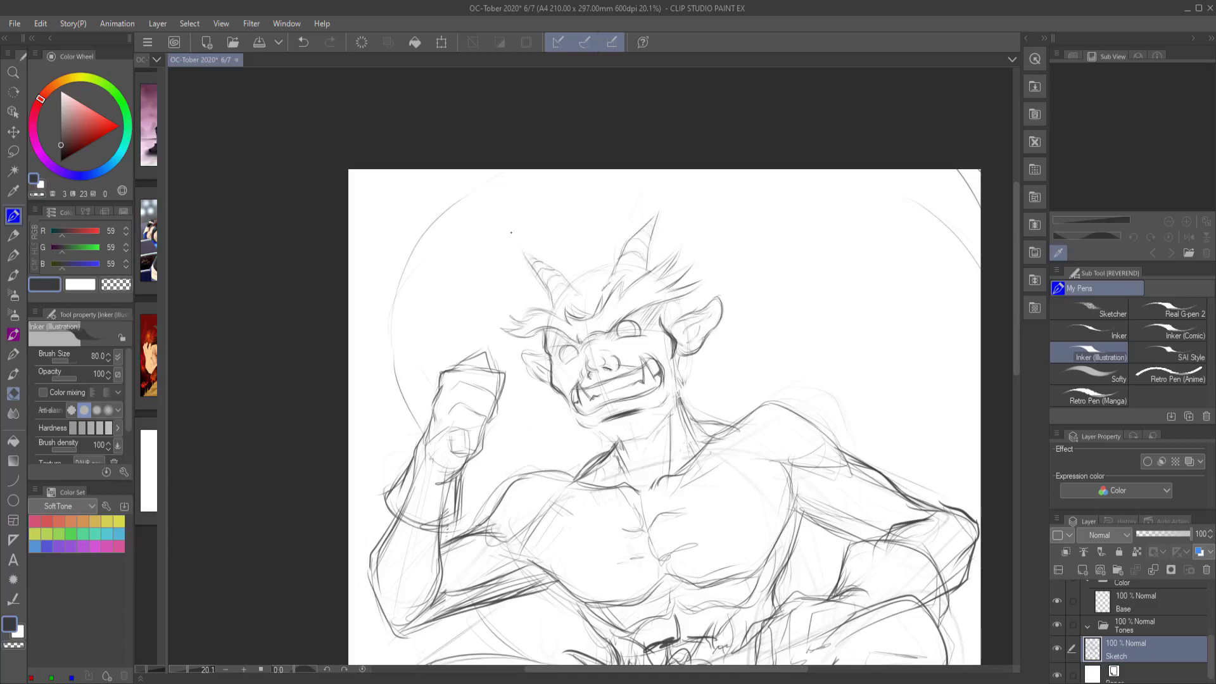
drag(653, 248, 780, 403)
scroll(665, 412, down, 1)
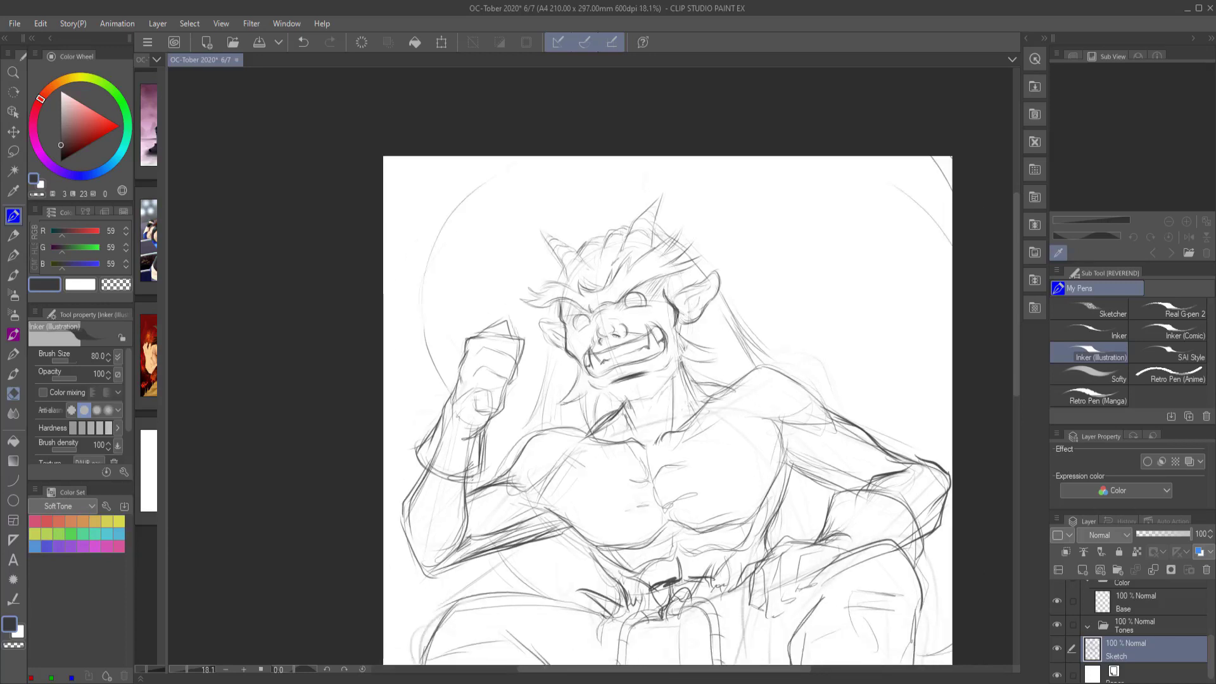
Draw a full spiky beard from the cheeks and jaw down to the upper chest
drag(712, 328, 668, 377)
drag(589, 374, 697, 456)
drag(729, 351, 681, 394)
drag(579, 367, 558, 415)
drag(579, 383, 598, 440)
drag(706, 383, 700, 431)
mouse_move(618, 398)
mouse_down()
mouse_move(611, 457)
mouse_move(611, 443)
mouse_up()
mouse_move(652, 397)
mouse_down()
mouse_move(640, 437)
mouse_move(672, 437)
mouse_up()
drag(660, 405, 632, 447)
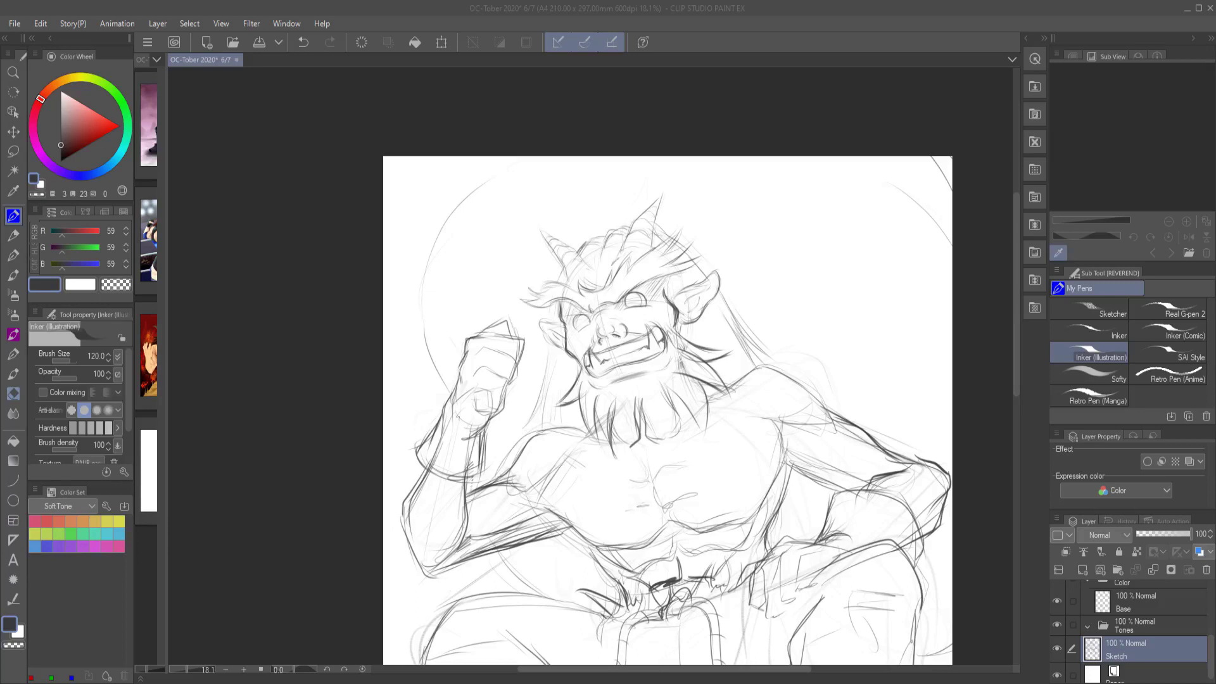
Add tied tips to the beard and refine the cuff on the raised wrist
drag(633, 380, 649, 323)
drag(678, 369, 706, 396)
drag(629, 359, 625, 374)
drag(643, 375, 634, 409)
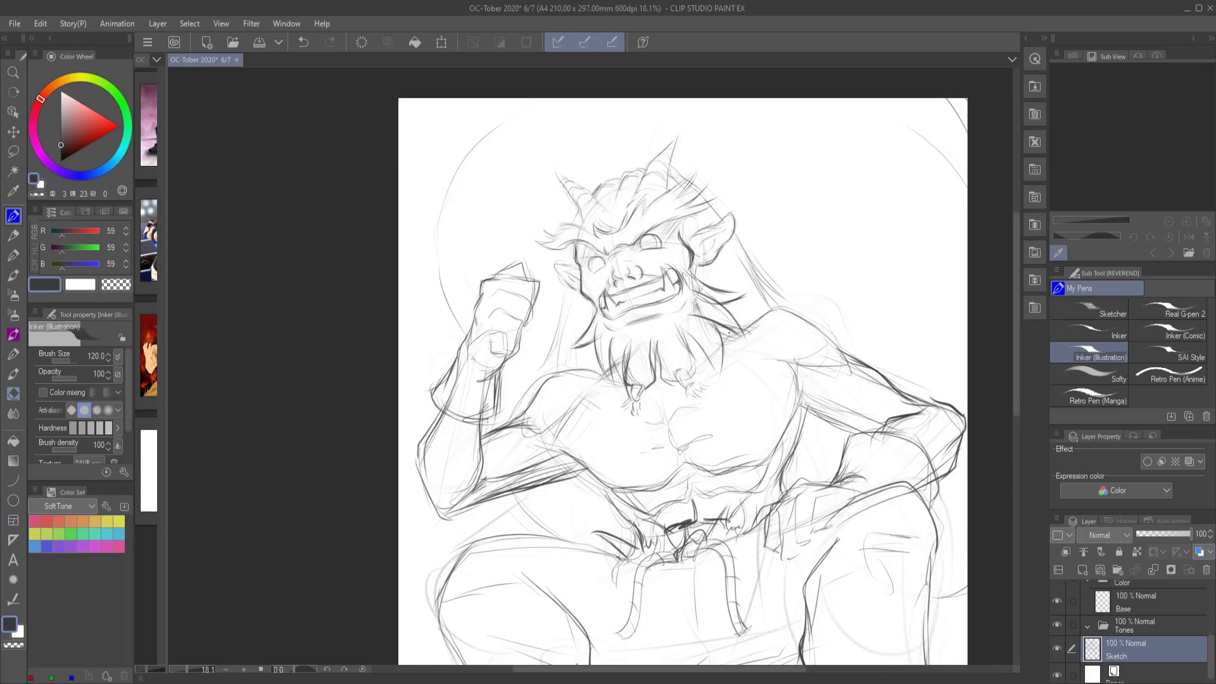
scroll(613, 329, down, 1)
mouse_move(475, 297)
mouse_down()
mouse_move(497, 332)
mouse_move(531, 349)
mouse_up()
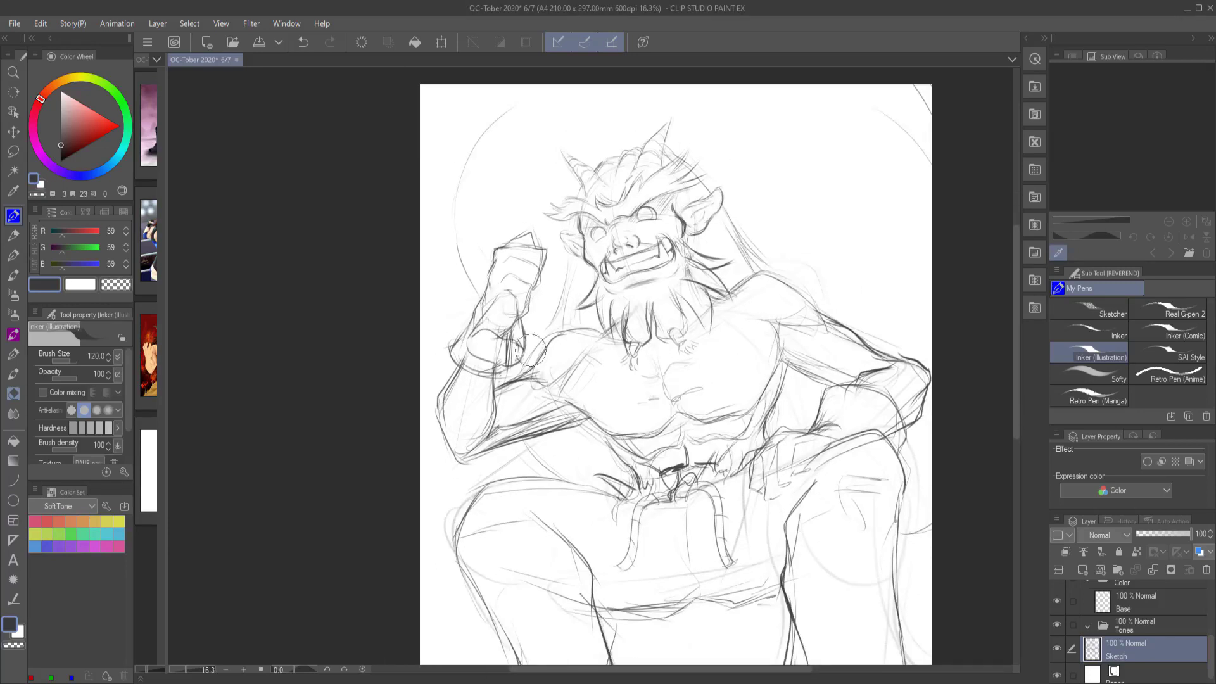
Sketch fur tufts on the elbows and add claws to the toes of both feet
scroll(531, 348, down, 2)
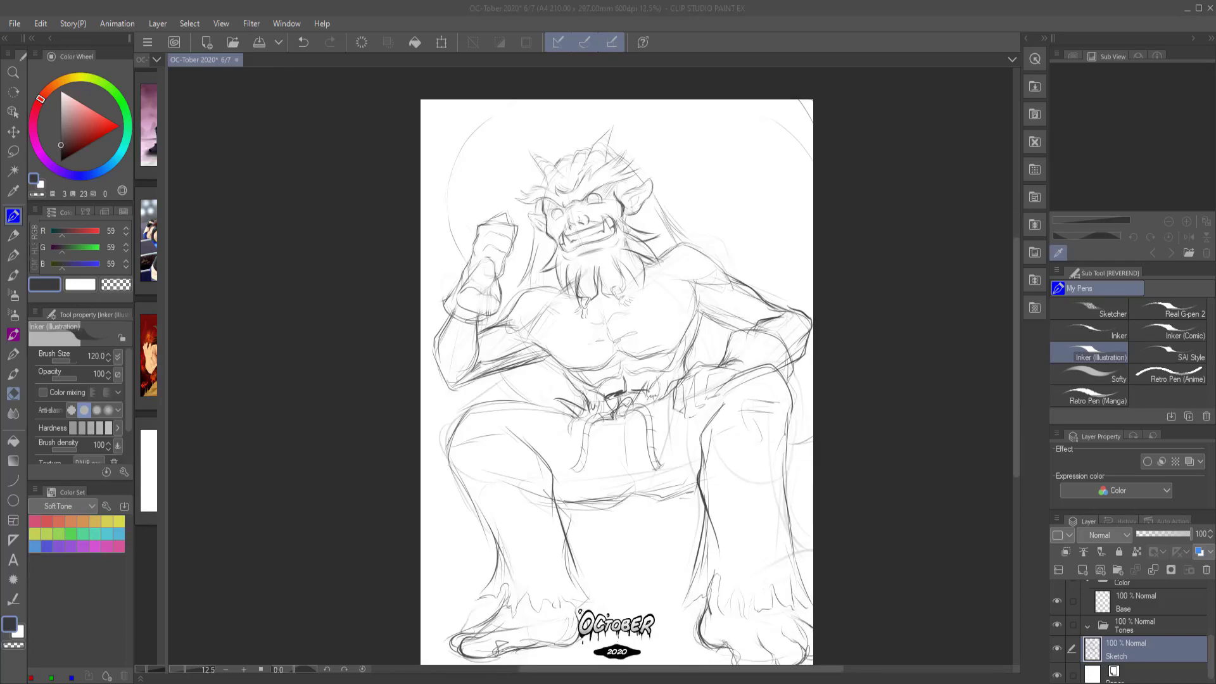
mouse_move(777, 304)
mouse_down()
mouse_move(799, 355)
mouse_move(772, 317)
mouse_up()
drag(735, 624, 794, 587)
drag(466, 590, 421, 602)
key(c)
key(c)
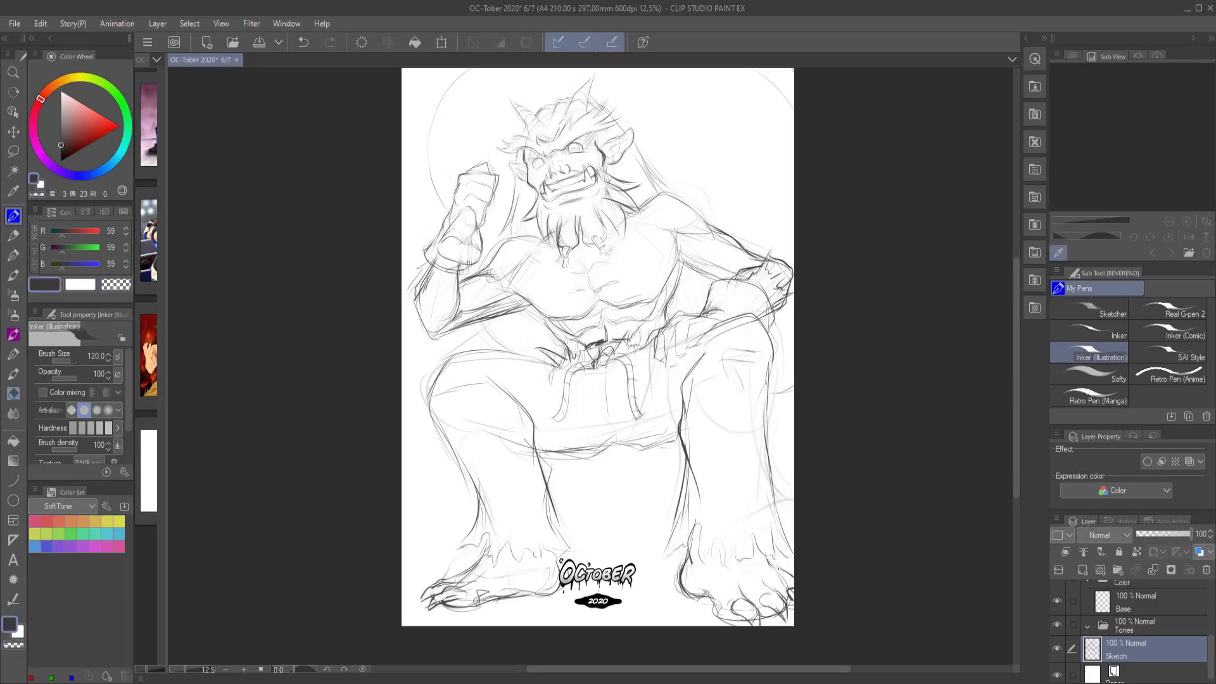
Sketch a long sweeping curve in the background beside the horned head
drag(723, 102, 712, 158)
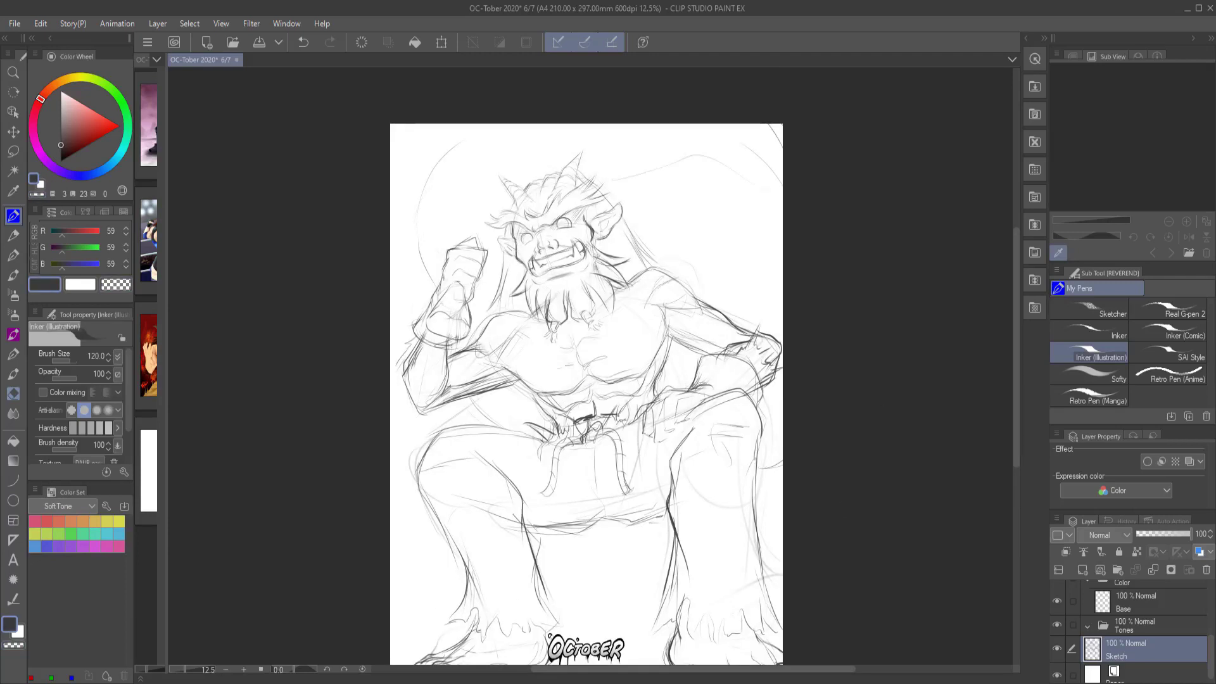
scroll(877, 358, down, 1)
drag(876, 359, 863, 356)
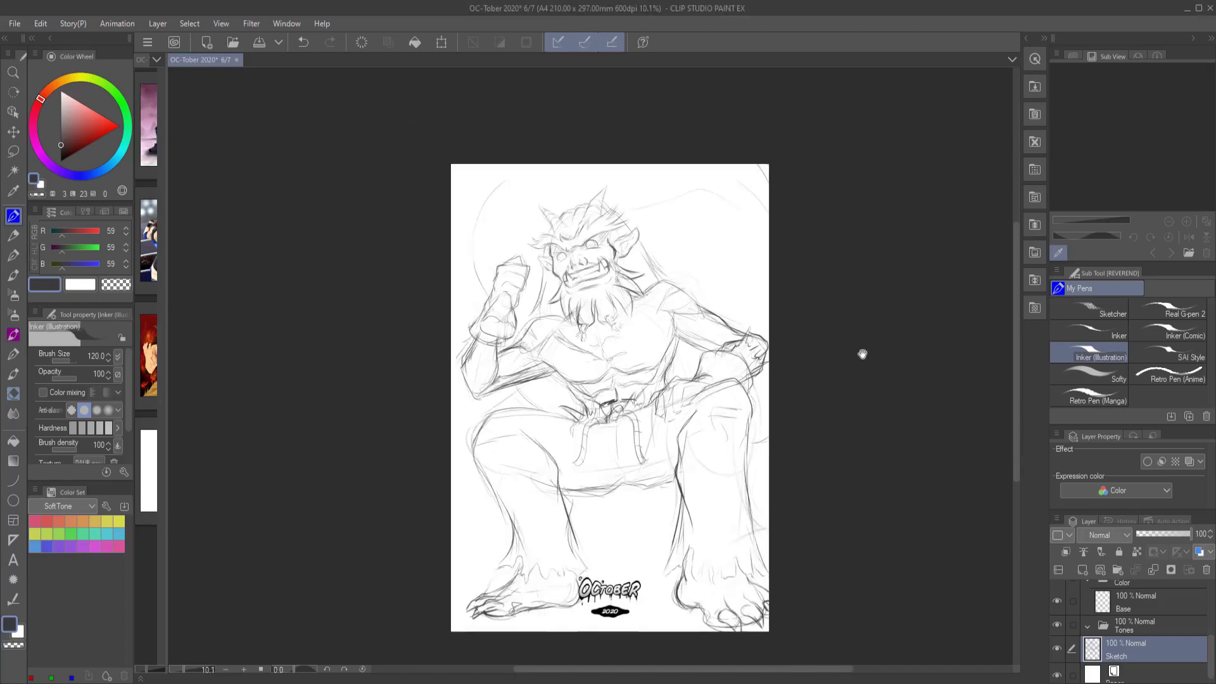
key(ctrl+z)
scroll(1069, 589, down, 1)
key(ctrl+y)
scroll(508, 374, up, 2)
On the Sketch Copy layer, refine the resting arm's shoulder, upper arm and furry elbow with the Inker (Illustration) pen at size 70
click(15, 235)
click(13, 215)
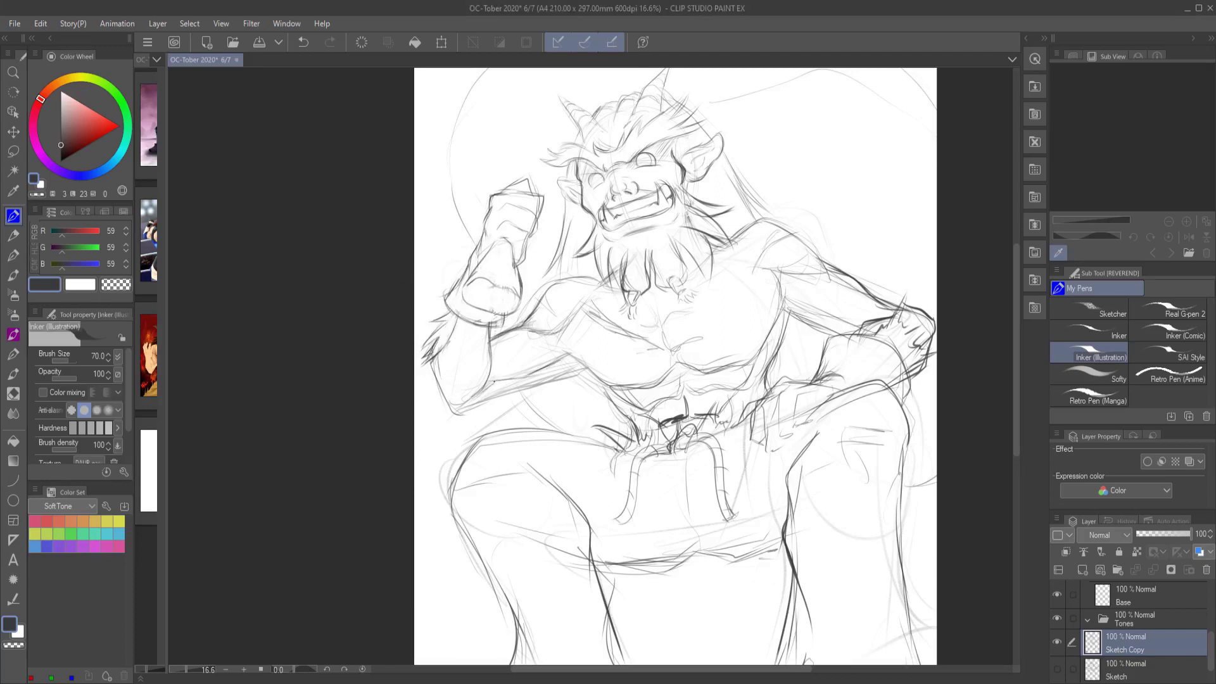
drag(566, 350, 511, 387)
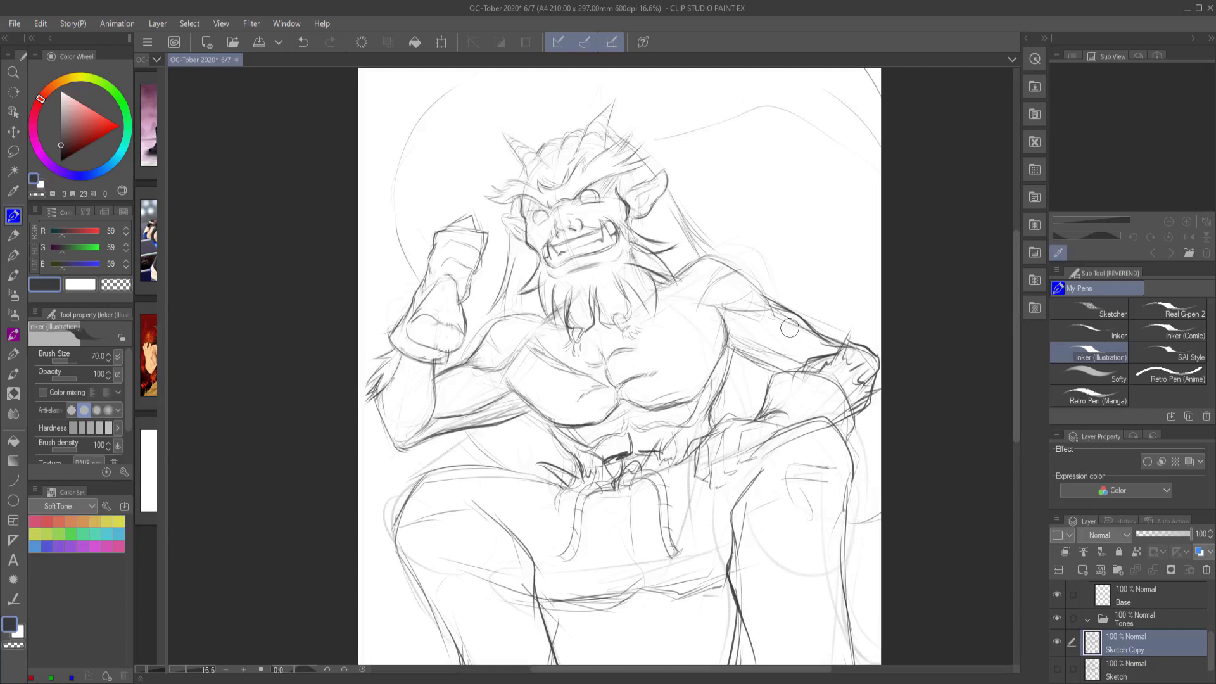
mouse_move(719, 257)
mouse_down()
mouse_move(774, 314)
mouse_move(760, 289)
mouse_move(735, 304)
mouse_up()
mouse_move(742, 358)
mouse_down()
mouse_move(824, 335)
mouse_move(779, 347)
mouse_up()
drag(848, 332, 880, 408)
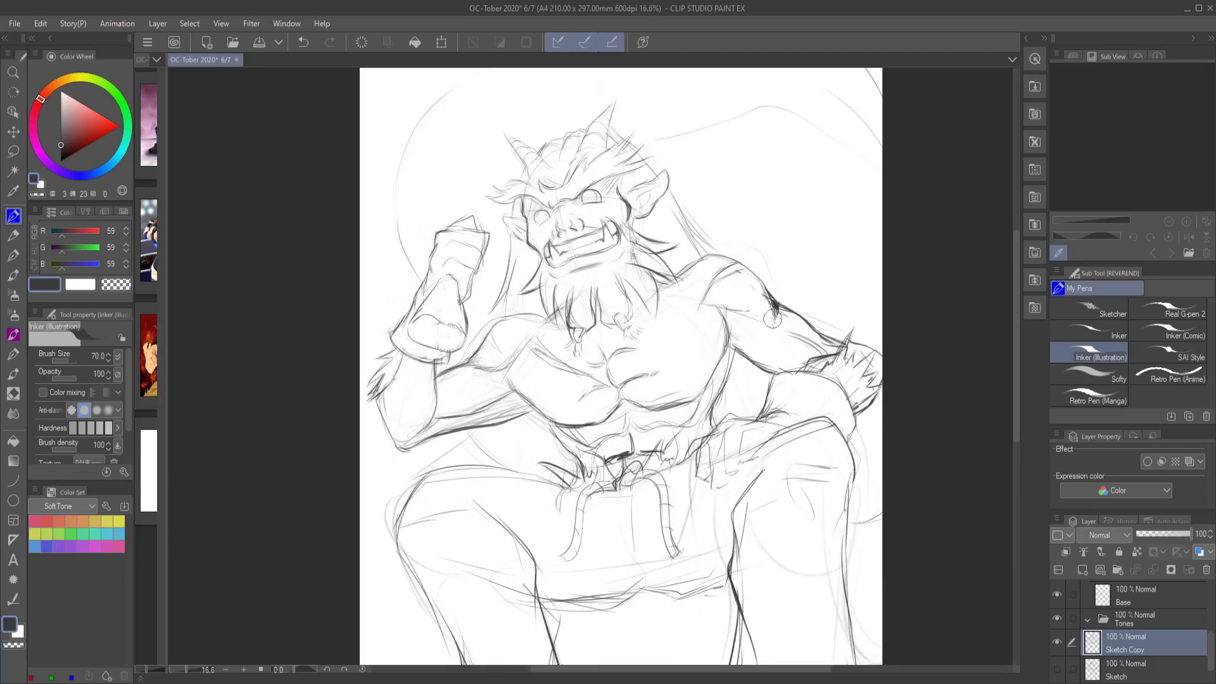
Refine the waistband with its knot and redraw the fingers of the hand resting on the knee
drag(552, 425, 597, 388)
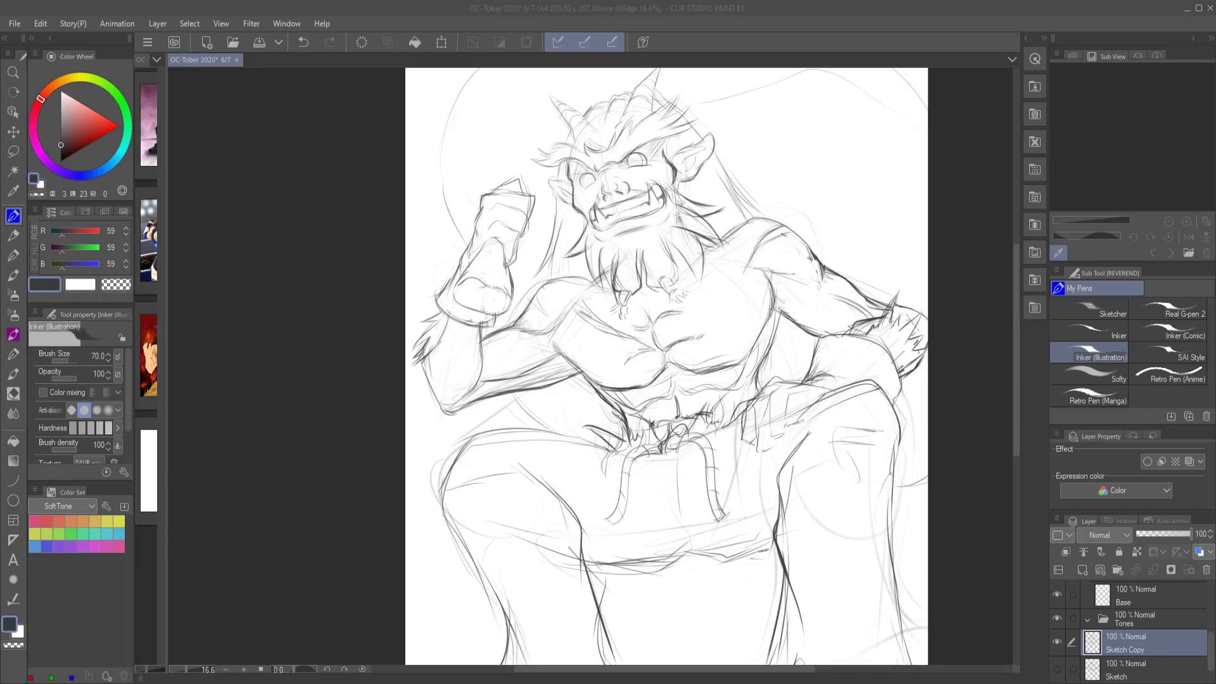
scroll(950, 340, down, 1)
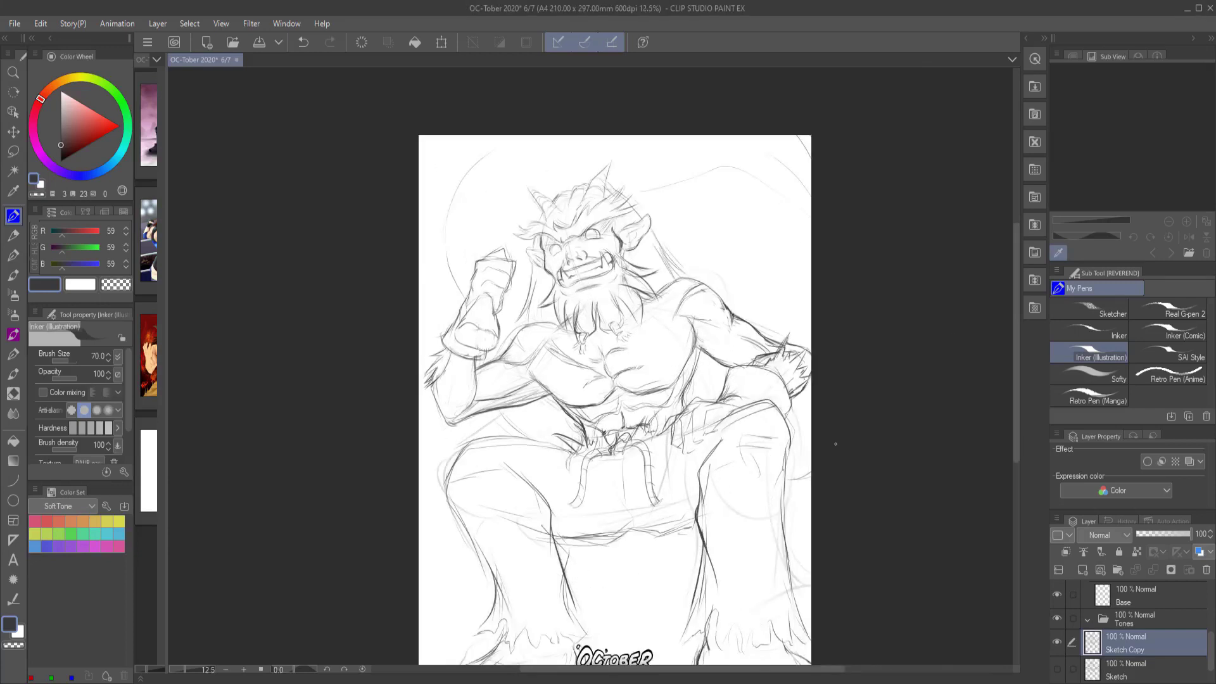
scroll(684, 380, up, 1)
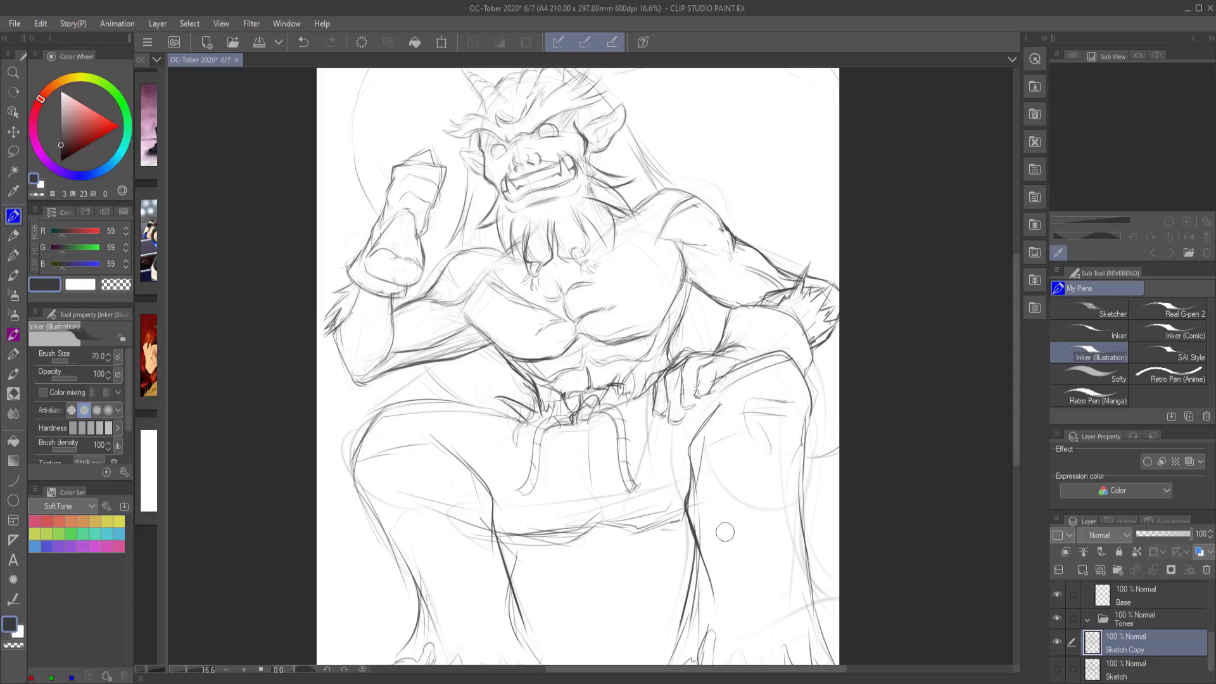
scroll(708, 342, down, 1)
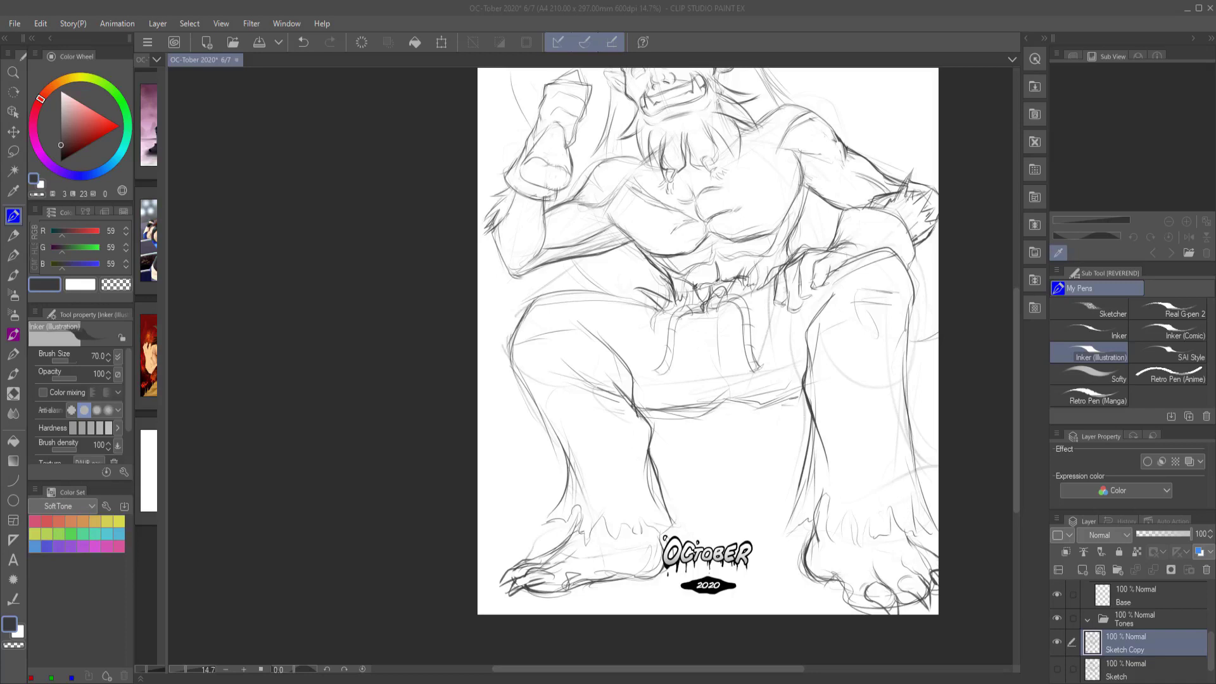
Redraw the torn, jagged hems on both trouser legs above the feet
scroll(708, 342, down, 1)
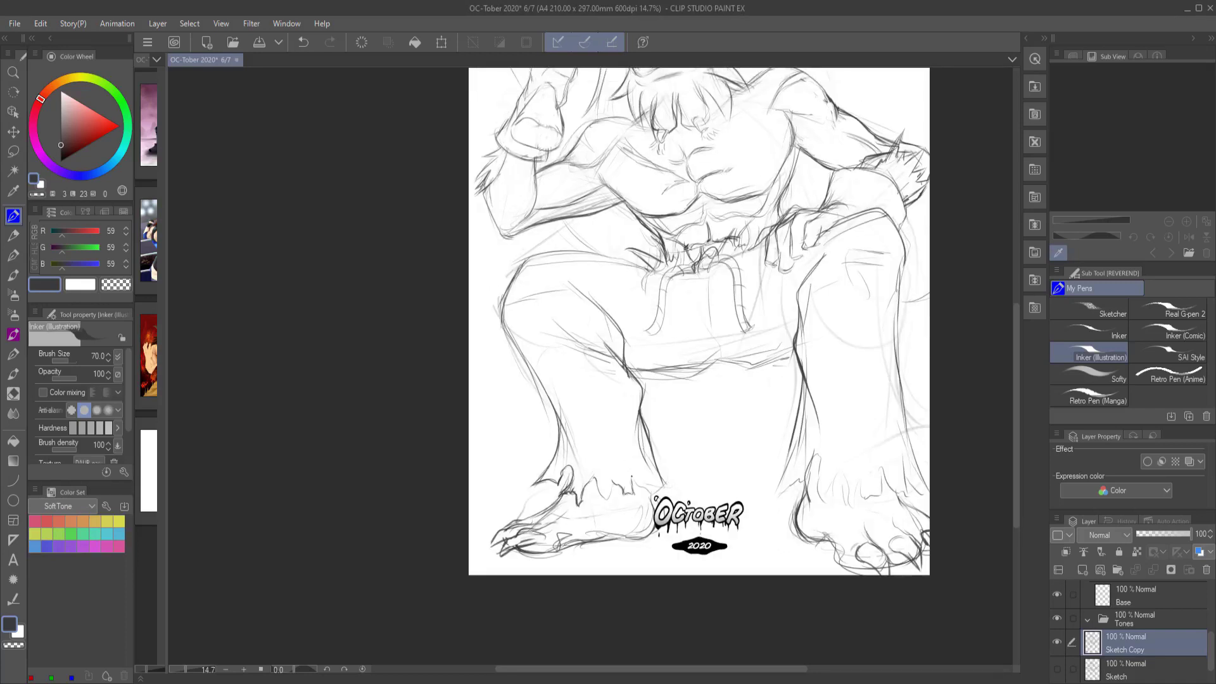
scroll(708, 342, right, 1)
scroll(708, 342, up, 2)
scroll(708, 342, right, 1)
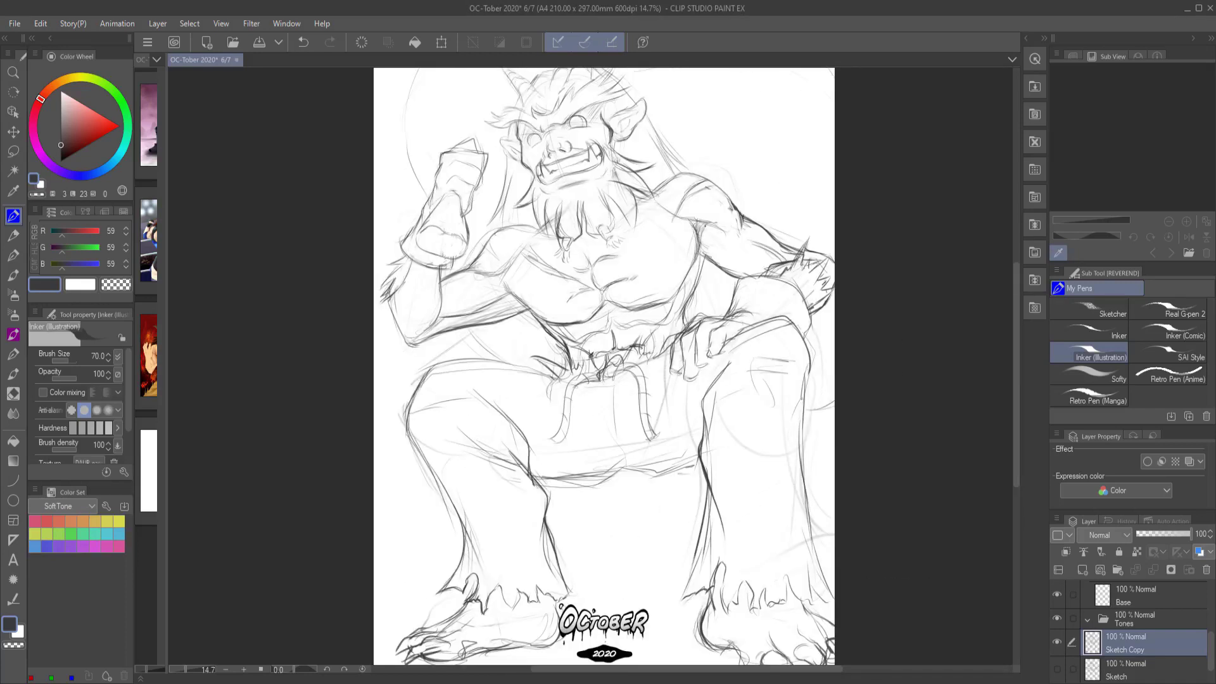
Add muscle lines to the resting arm and save the drawing
click(745, 251)
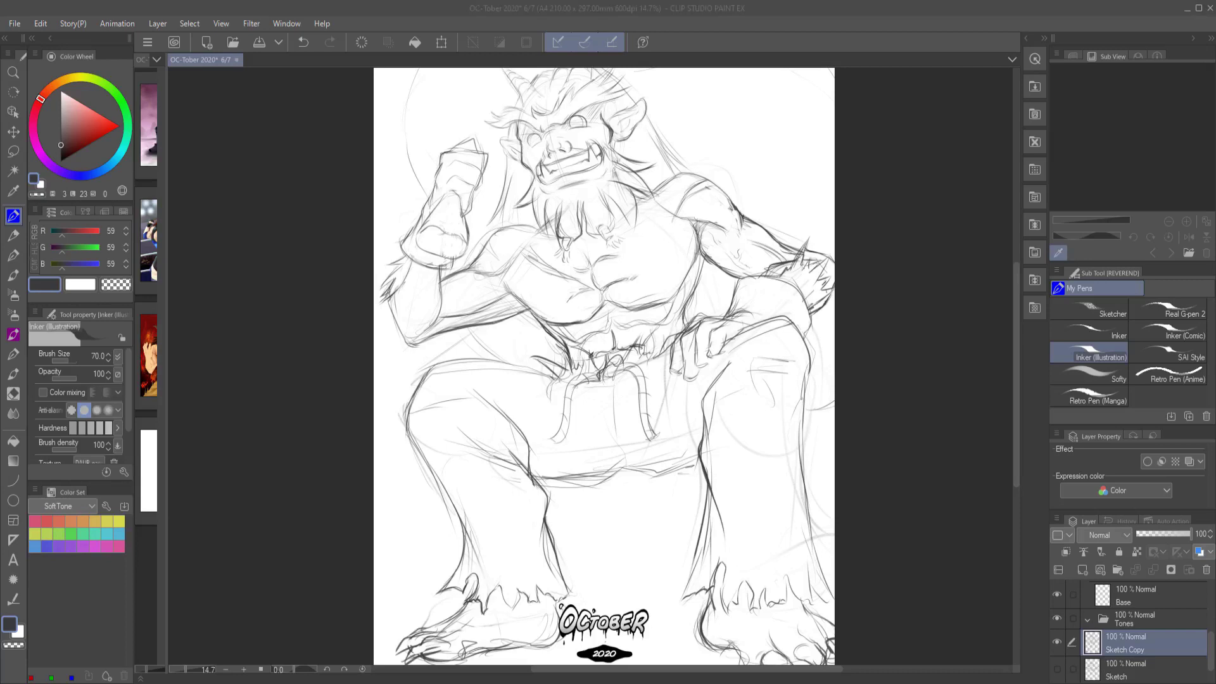
scroll(469, 285, up, 3)
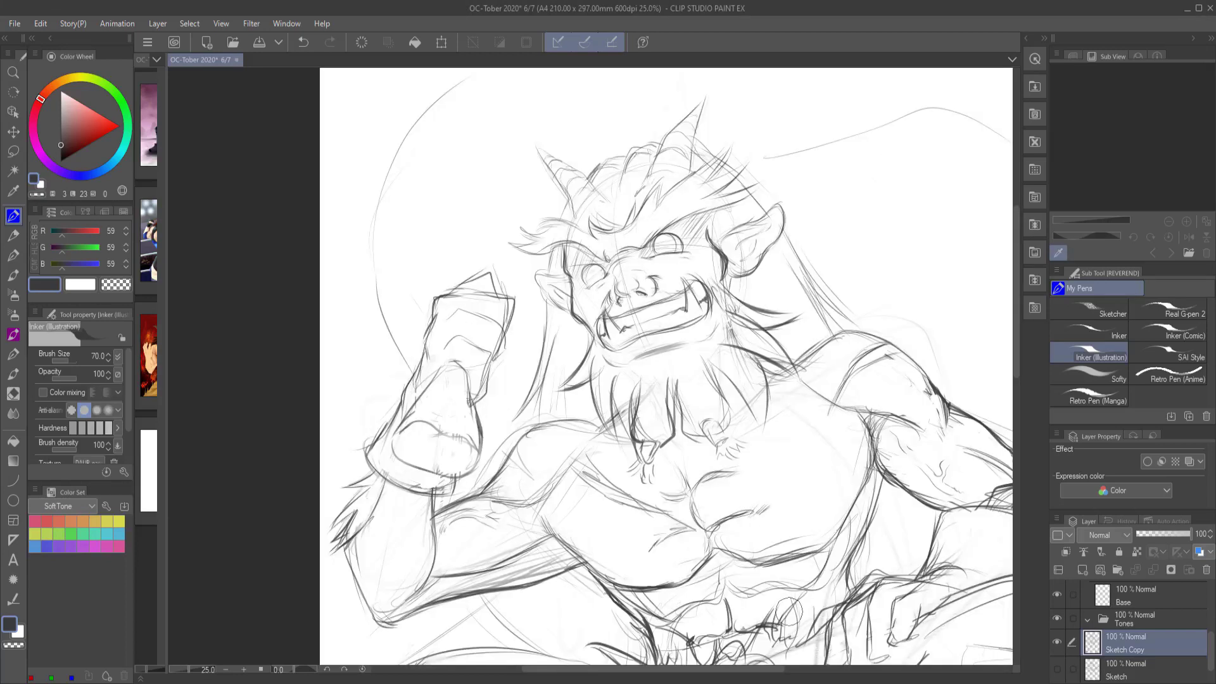
scroll(696, 380, down, 2)
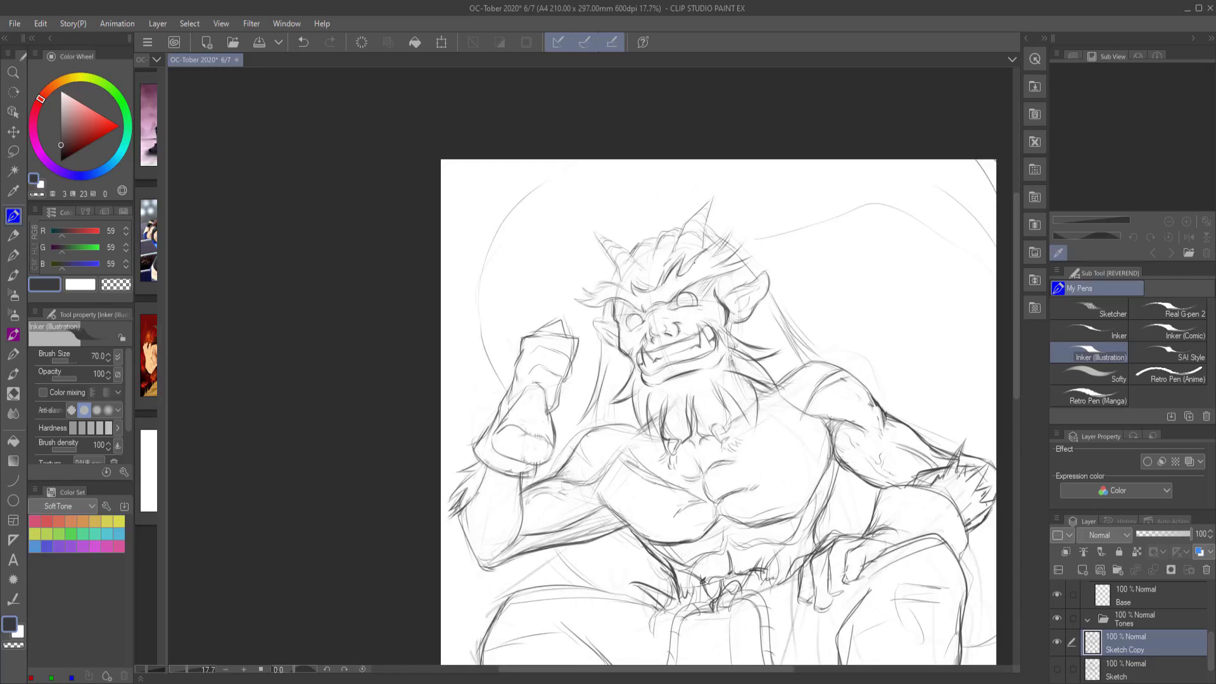
key(ctrl+s)
scroll(342, 307, down, 1)
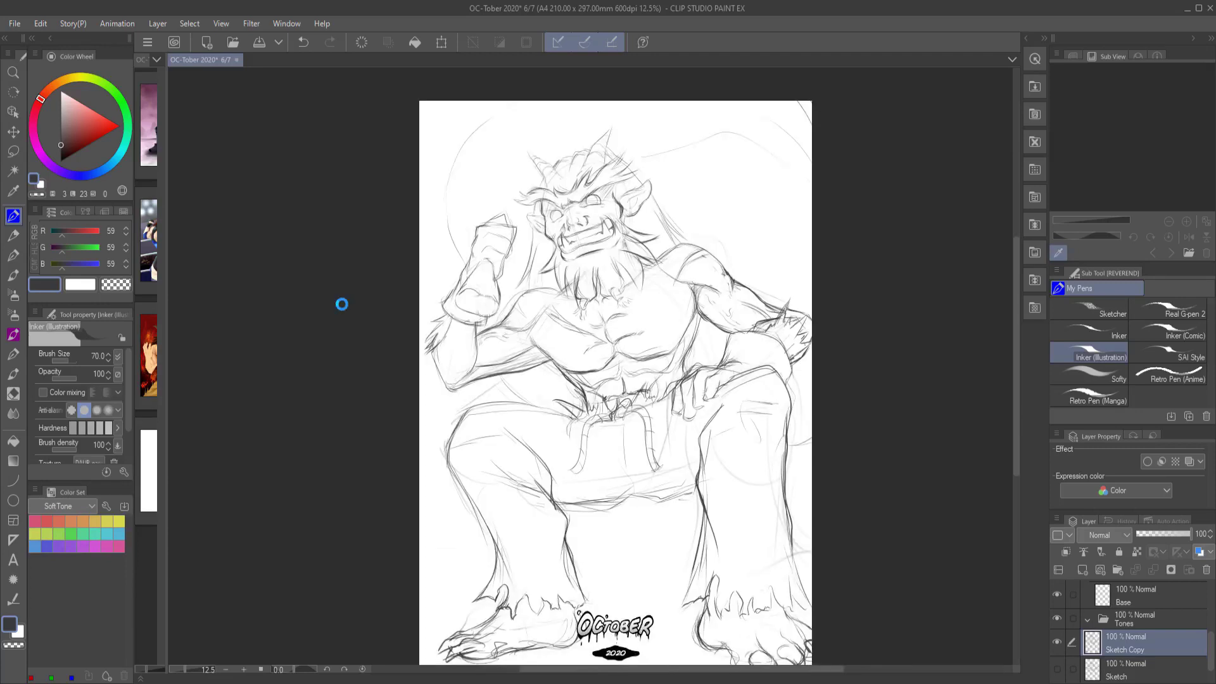
Touch up the edge of the beard on the Sketch Copy layer
scroll(551, 239, up, 2)
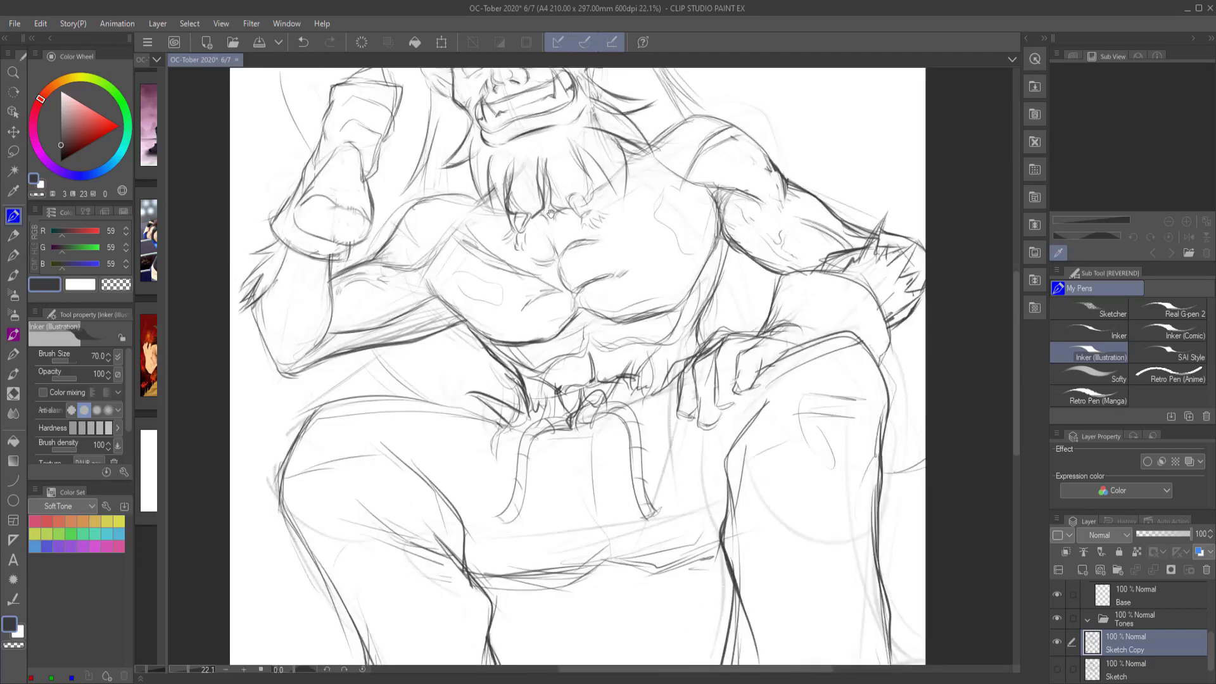
scroll(568, 242, down, 1)
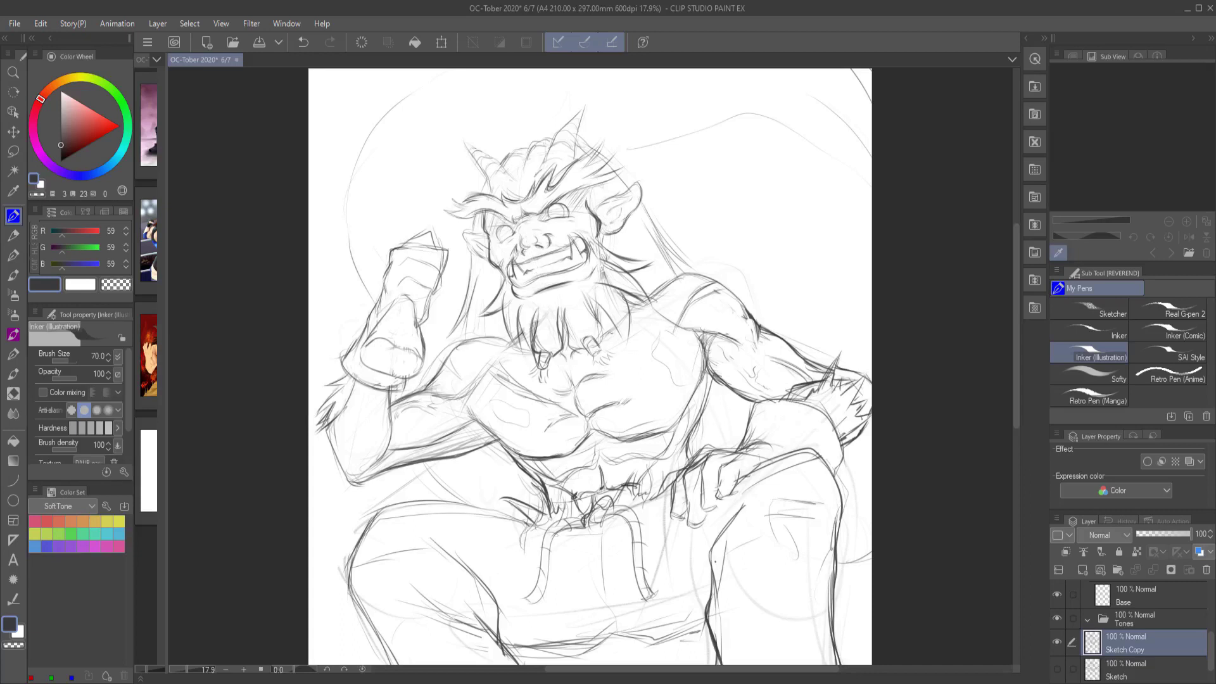
mouse_move(501, 296)
mouse_down()
mouse_move(510, 339)
mouse_move(527, 348)
mouse_up()
scroll(497, 354, down, 2)
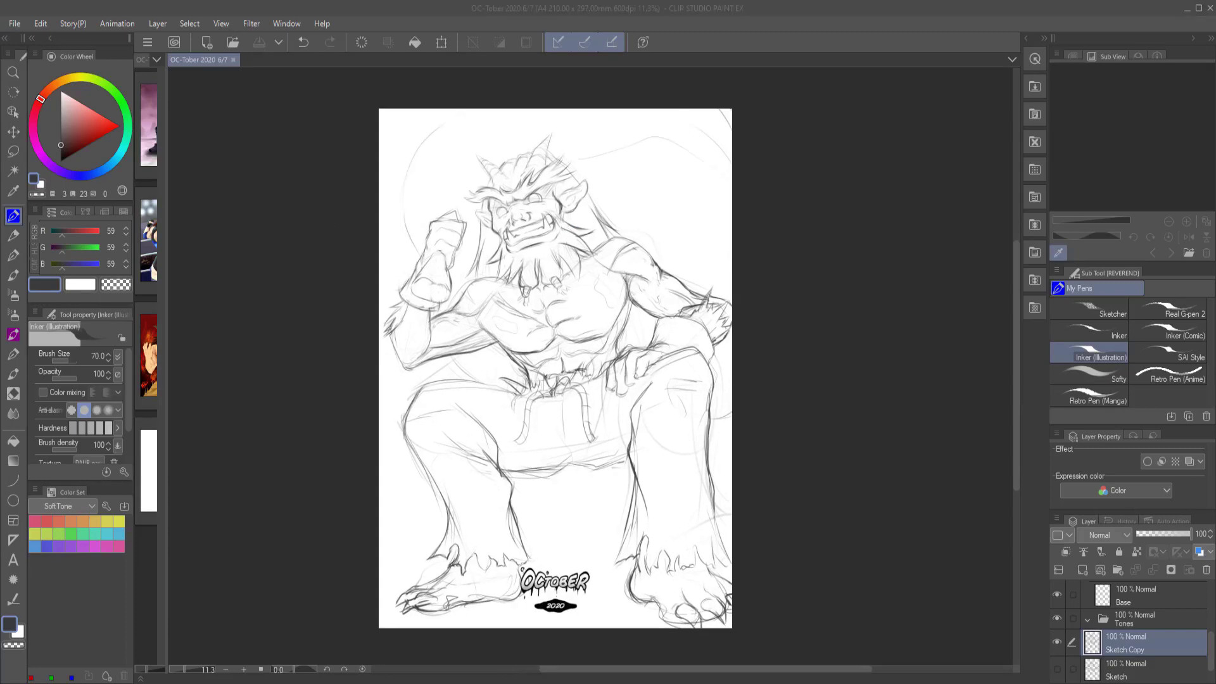
scroll(732, 525, up, 1)
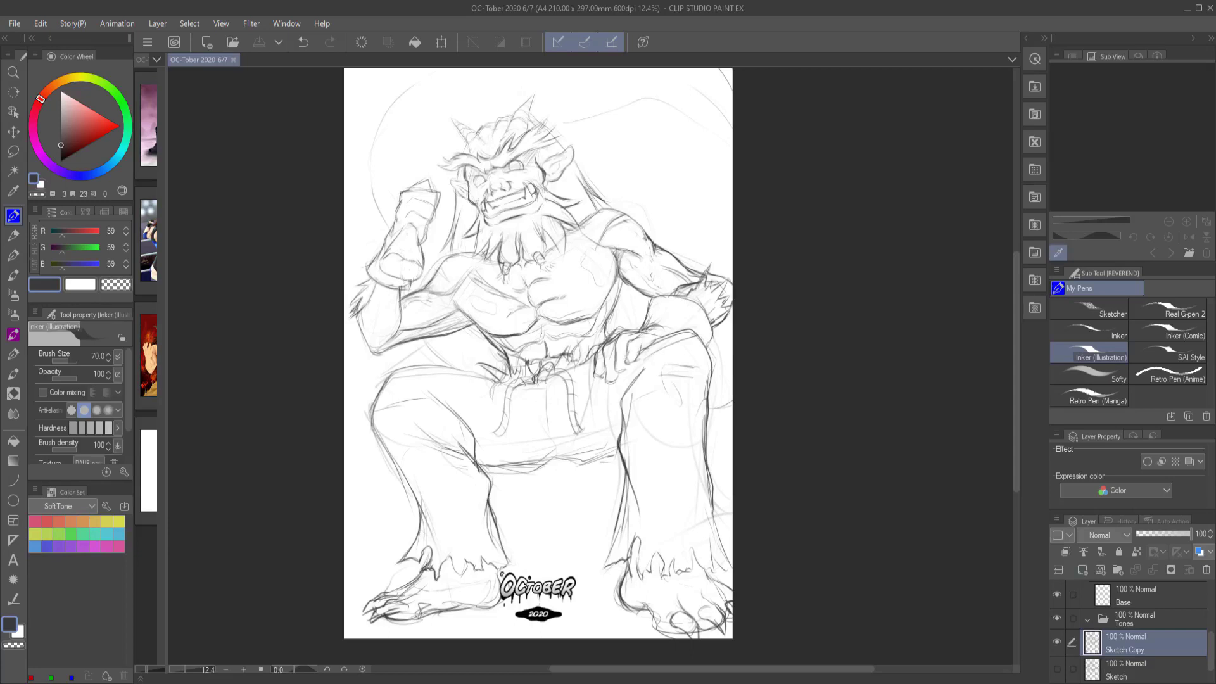
On the Lines layer, ink the outline of the horn above the larger ear with the SAI Style pen at size 40
click(1140, 624)
click(1167, 351)
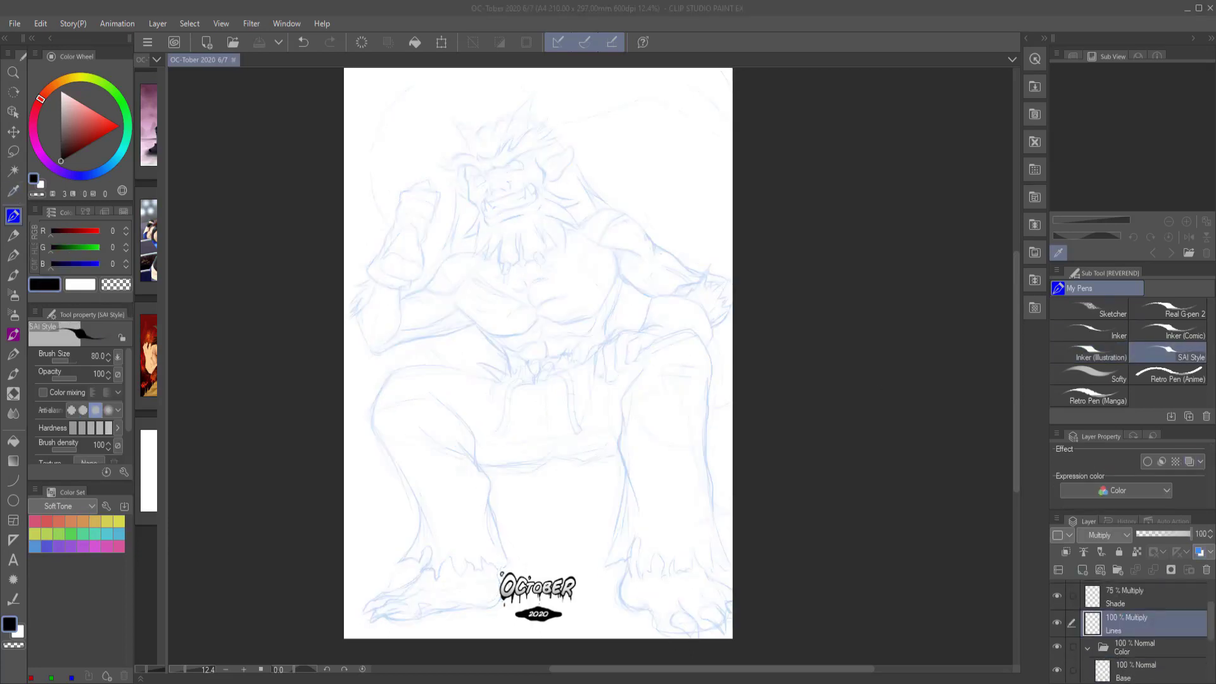
drag(539, 354, 589, 418)
scroll(589, 317, up, 3)
drag(535, 94, 502, 143)
drag(536, 94, 527, 133)
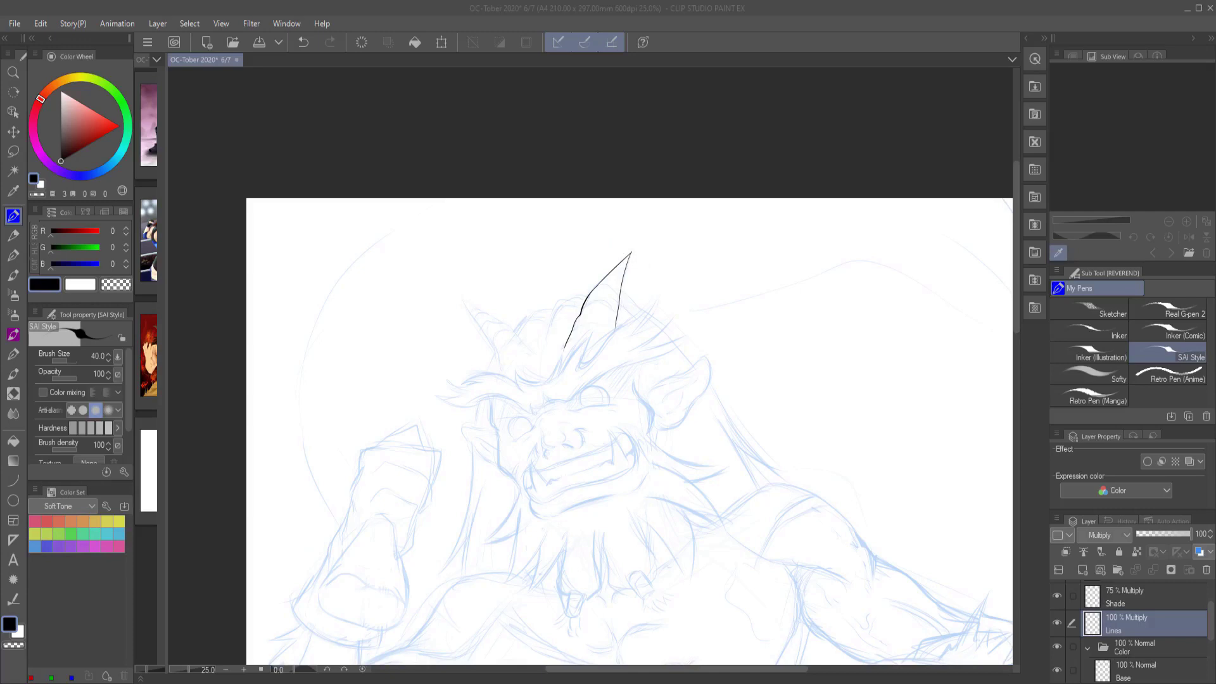
Ink the outline of the other horn and the bumpy top of the head between both horns
scroll(190, 482, up, 1)
drag(552, 239, 602, 335)
drag(552, 238, 649, 313)
drag(627, 274, 715, 236)
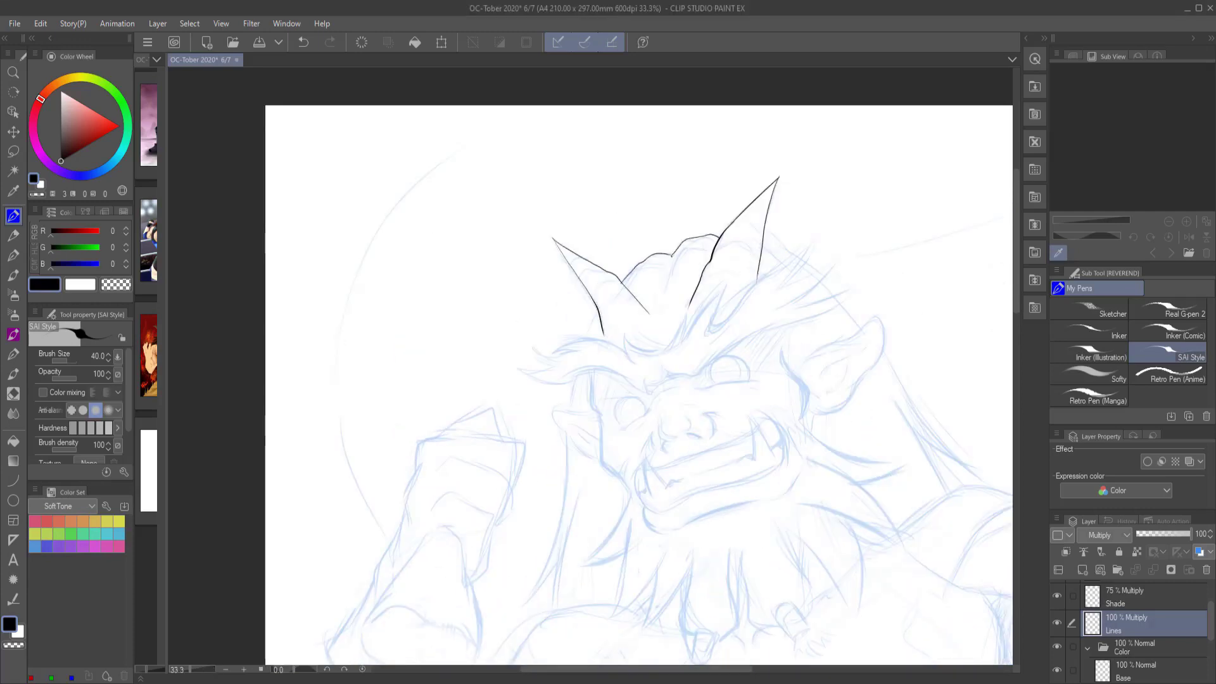
Ink the forehead creases and the curved ridges across the horns
drag(634, 380, 641, 353)
drag(668, 253, 683, 244)
mouse_move(762, 177)
mouse_down()
mouse_move(776, 170)
mouse_move(769, 205)
mouse_up()
drag(726, 217, 764, 219)
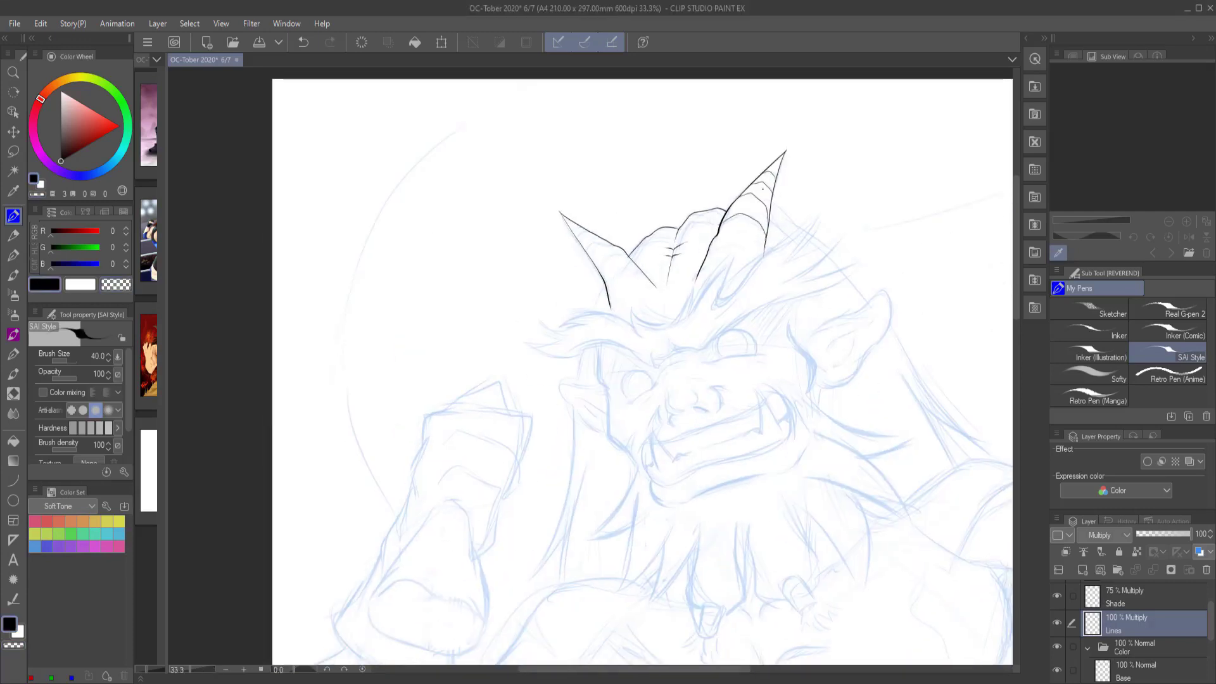
mouse_move(587, 241)
mouse_down()
mouse_move(616, 256)
mouse_move(645, 306)
mouse_up()
Ink the long hair falling on both sides of the head, ending in pointed strands at the shoulders
drag(633, 380, 662, 281)
key(ctrl+z)
drag(636, 209, 548, 487)
drag(608, 381, 588, 485)
key(minus)
drag(412, 108, 811, 297)
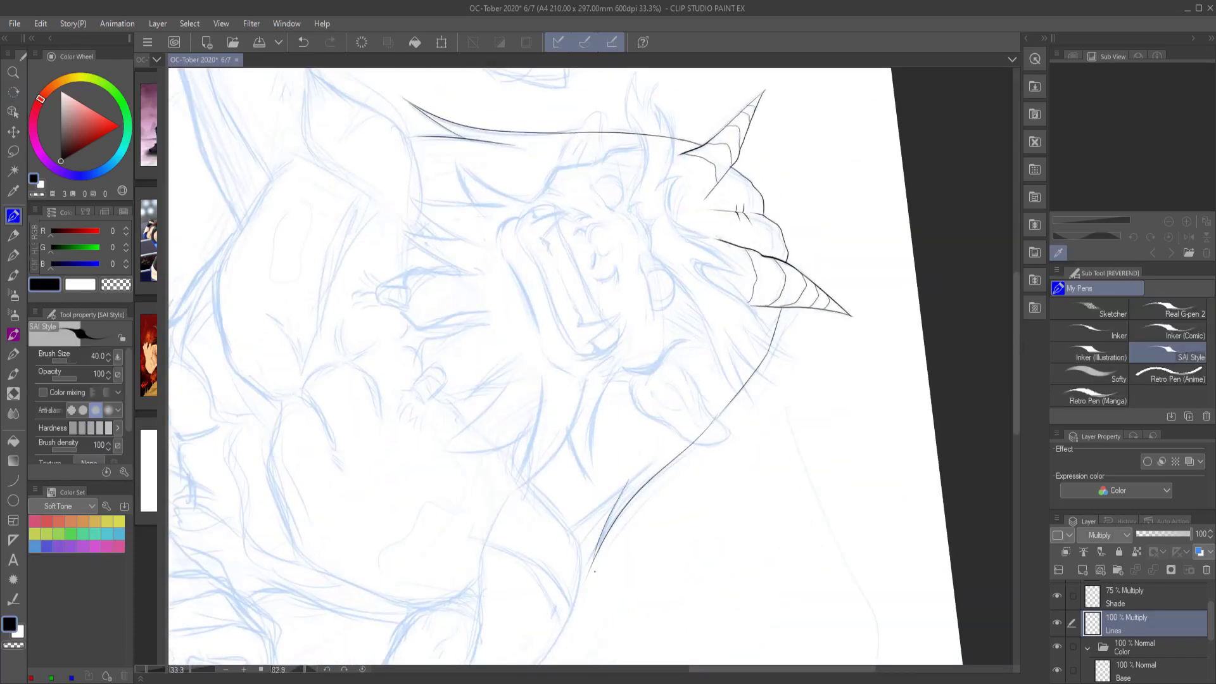
key(at)
drag(681, 329, 794, 470)
Ink the larger pointed ear with its inner folds, in front of the hair
key(minus)
mouse_move(653, 329)
mouse_down()
mouse_move(738, 312)
mouse_move(738, 335)
mouse_move(659, 382)
mouse_up()
mouse_move(699, 316)
mouse_down()
mouse_move(734, 292)
mouse_move(727, 307)
mouse_up()
key(ctrl+z)
drag(674, 364, 678, 354)
drag(697, 516, 754, 564)
Ink the bushy eyebrow on the side of the raised arm, with tufts flicking outward
key(minus)
key(minus)
key(minus)
drag(564, 329, 507, 371)
drag(517, 361, 481, 399)
key(asciicircum)
key(asciicircum)
key(asciicircum)
drag(570, 304, 561, 315)
key(ctrl+z)
drag(486, 319, 608, 358)
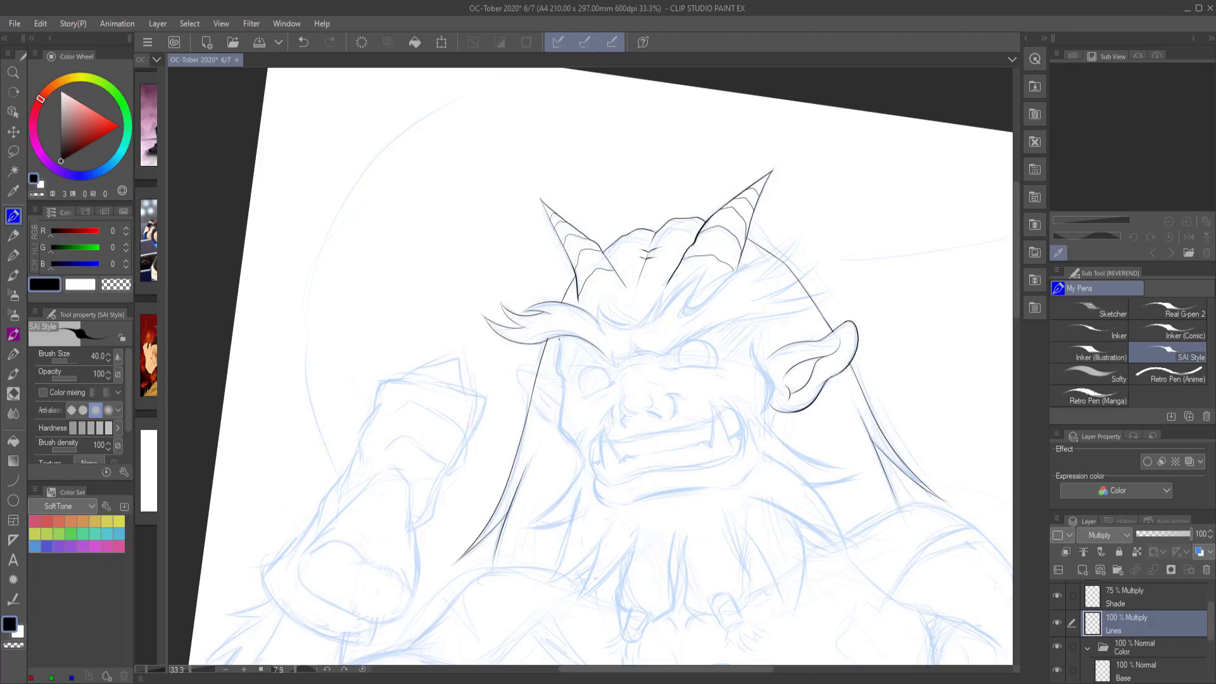
Ink the other bushy eyebrow with its long swept-up tufts and clean up the overlapping lines
mouse_move(596, 310)
mouse_down()
mouse_move(623, 324)
mouse_move(802, 233)
mouse_up()
mouse_move(763, 301)
mouse_down()
mouse_move(818, 256)
mouse_move(839, 289)
mouse_move(792, 250)
mouse_up()
key(c)
key(c)
drag(665, 352, 802, 311)
key(ctrl+@)
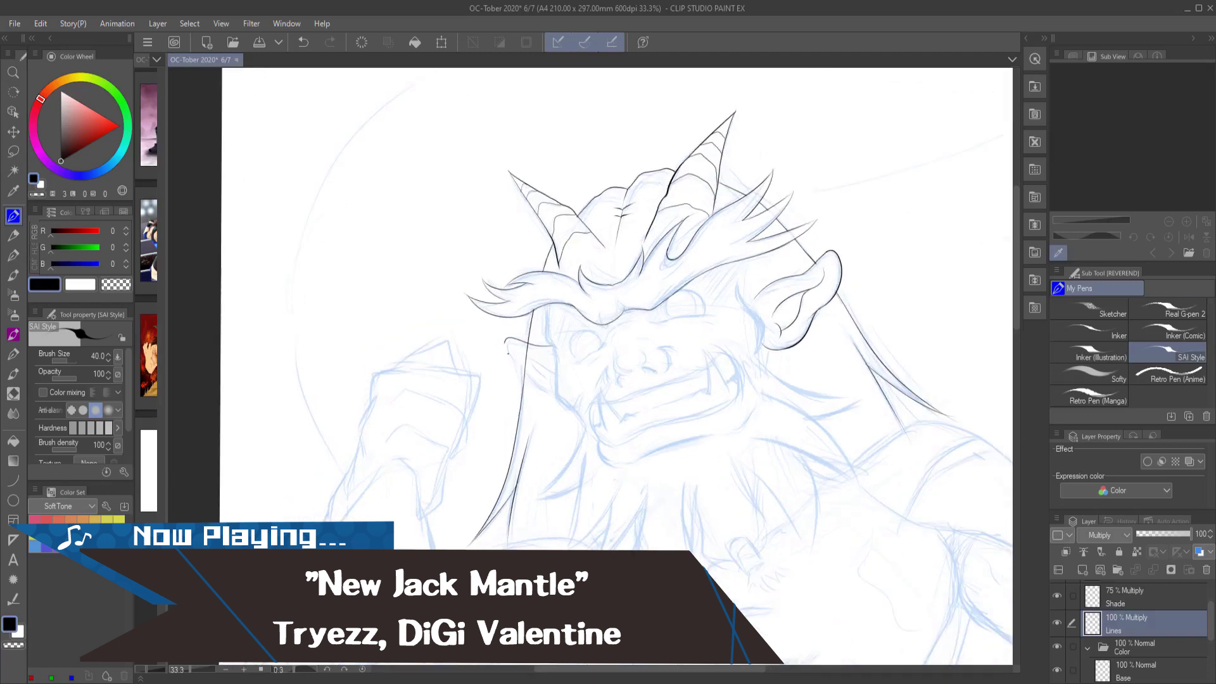
Ink the smaller ear, the cheek contours on both sides and the lines under the eyes
drag(553, 350, 510, 359)
key(x)
key(x)
drag(545, 312, 552, 348)
drag(739, 284, 764, 349)
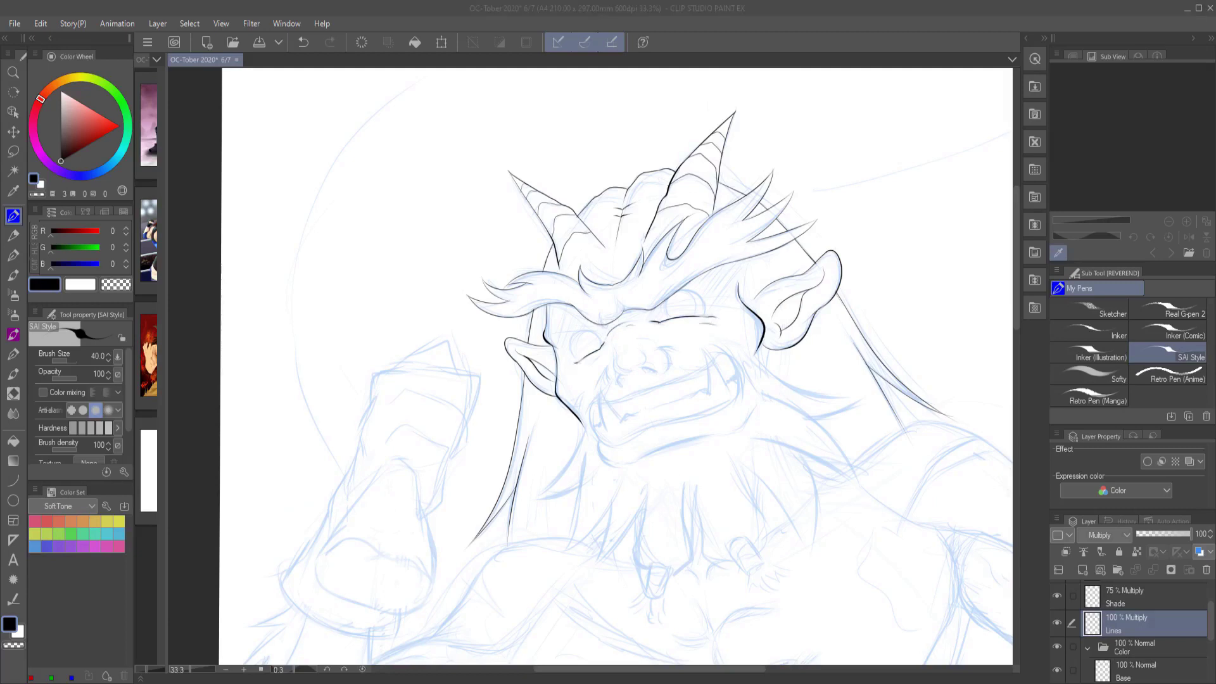
Ink the nose with its nostrils and side creases, undoing the last stray stroke
drag(614, 356, 623, 374)
drag(660, 347, 670, 370)
drag(607, 368, 610, 384)
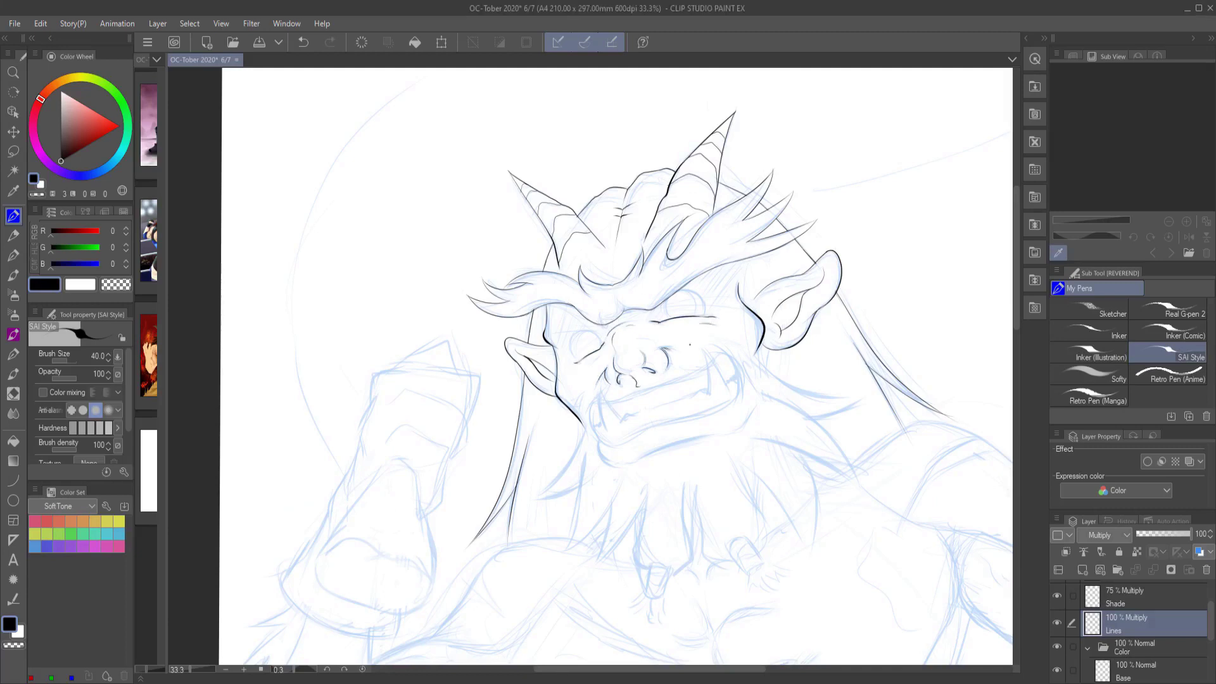
key(ctrl+z)
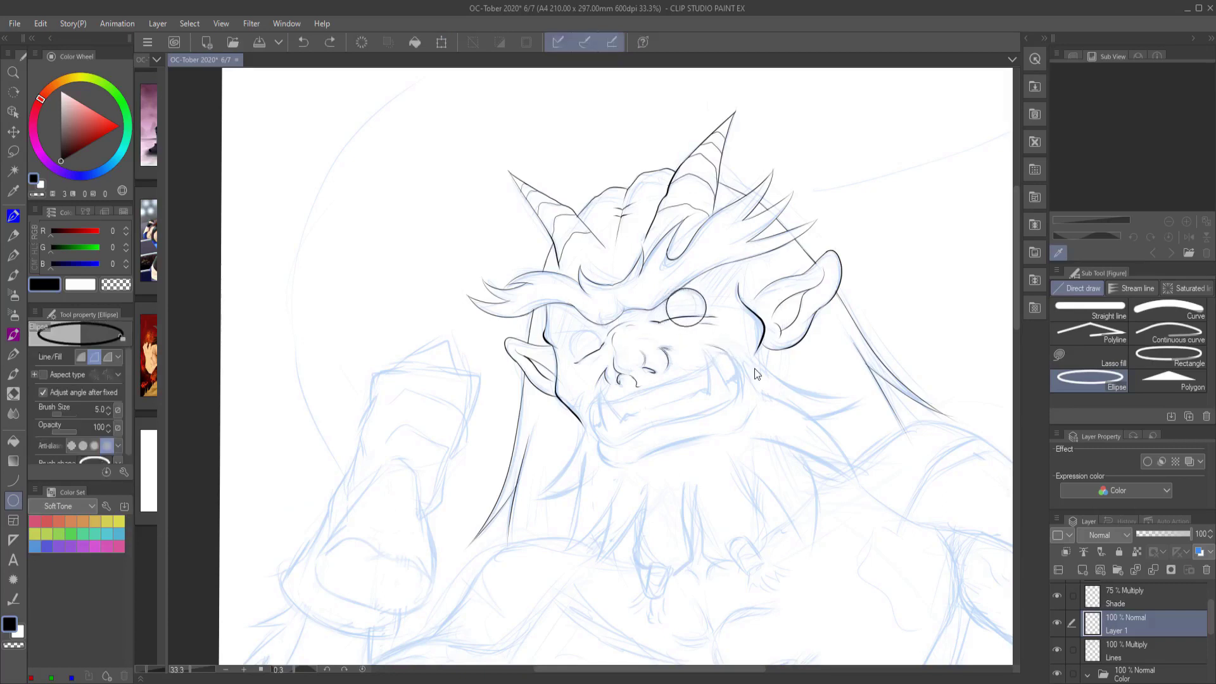
Draw both round eyes with the Ellipse tool on a separate layer, trim them to the lids and return to the Lines layer
key(u)
drag(570, 331, 603, 364)
click(604, 447)
key(p)
key(alt+bracketleft)
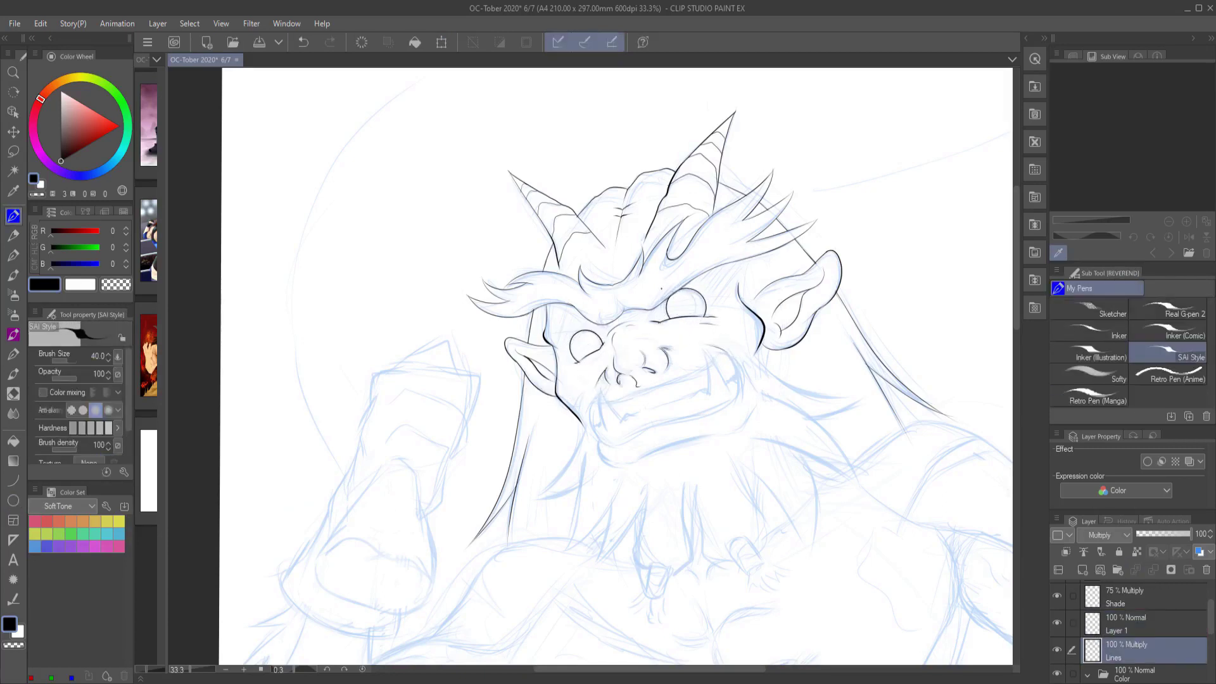
Ink the grinning mouth with its lips and fangs, and add the jagged hairline below the horns
mouse_move(634, 405)
mouse_down()
mouse_move(618, 326)
mouse_move(711, 274)
mouse_up()
drag(573, 324, 581, 358)
drag(712, 272, 721, 316)
mouse_move(583, 359)
mouse_down()
mouse_move(722, 317)
mouse_move(588, 380)
mouse_move(686, 358)
mouse_up()
drag(737, 326, 713, 354)
drag(690, 271, 700, 317)
drag(591, 307, 599, 355)
key(c)
key(c)
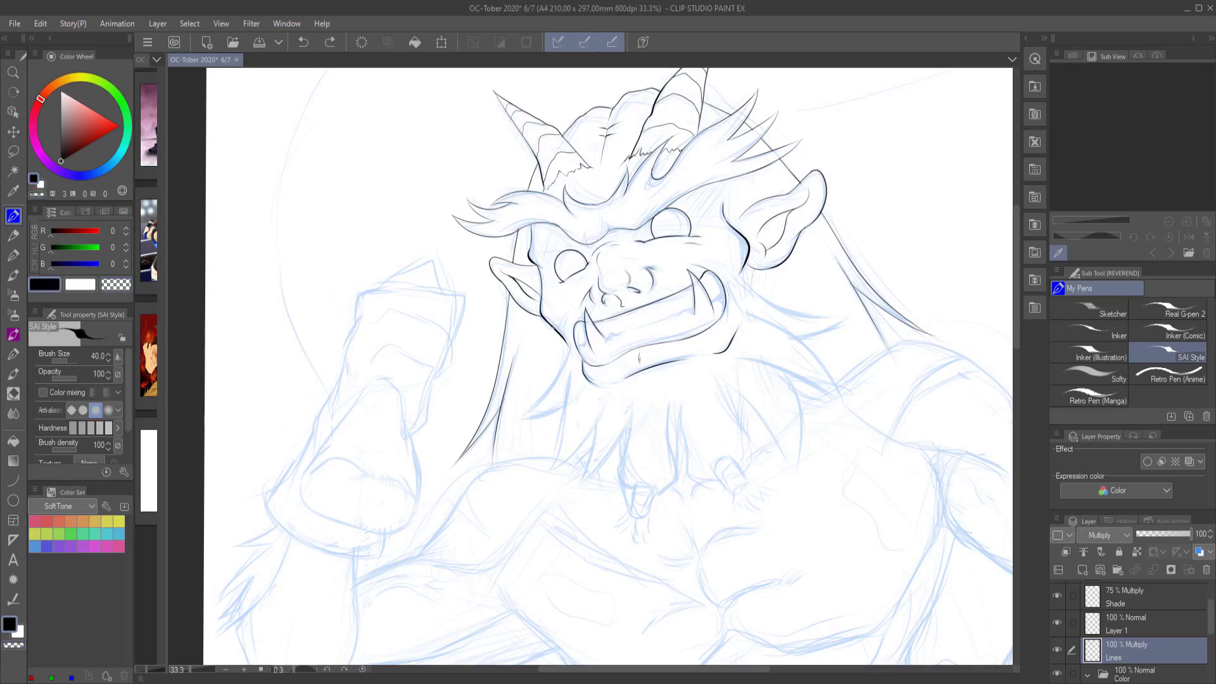
Ink the pointed outer strands of the beard on both sides of the chin
drag(732, 279, 851, 298)
drag(738, 323, 851, 340)
mouse_move(859, 441)
mouse_down()
mouse_move(836, 437)
mouse_move(854, 378)
mouse_up()
drag(567, 353, 523, 432)
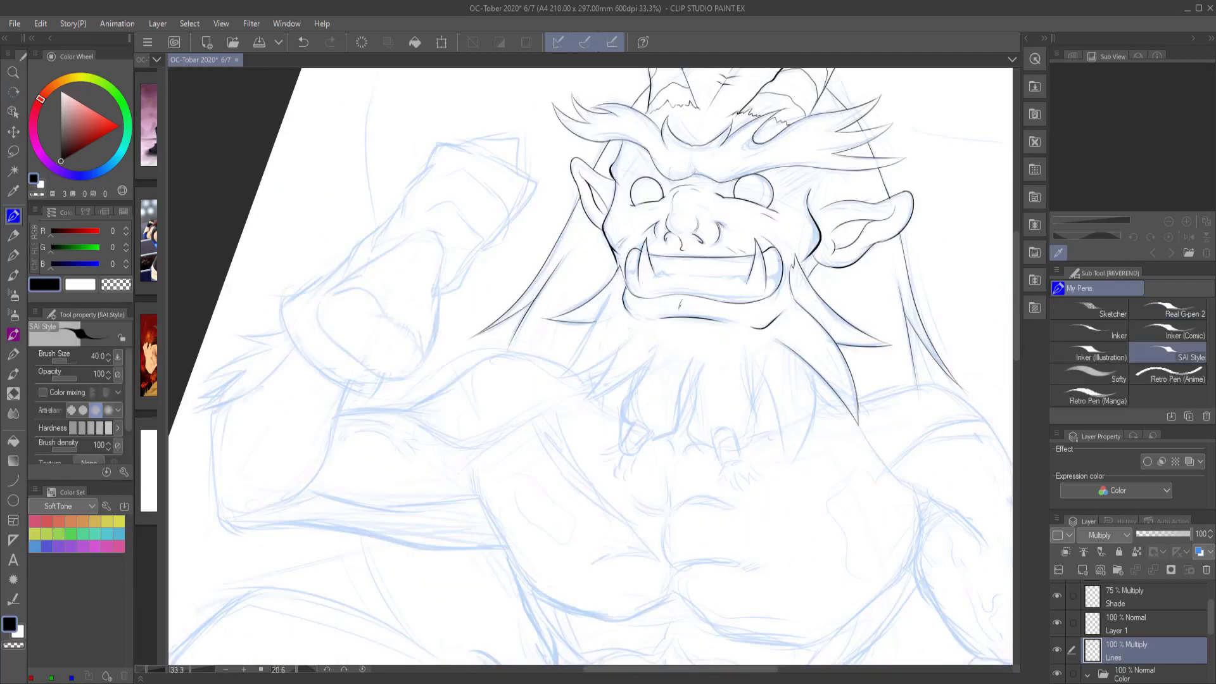
drag(696, 380, 633, 354)
mouse_move(545, 392)
mouse_down()
mouse_move(618, 347)
mouse_move(562, 412)
mouse_move(506, 345)
mouse_up()
drag(759, 279, 739, 367)
drag(591, 285, 577, 346)
Ink the two beard braids with their cylindrical clasps and frayed tips
mouse_move(638, 271)
mouse_down()
mouse_move(607, 359)
mouse_move(579, 373)
mouse_move(572, 398)
mouse_up()
drag(638, 277, 670, 359)
drag(697, 265, 711, 366)
mouse_move(675, 377)
mouse_down()
mouse_move(688, 350)
mouse_move(695, 401)
mouse_up()
drag(691, 373, 707, 393)
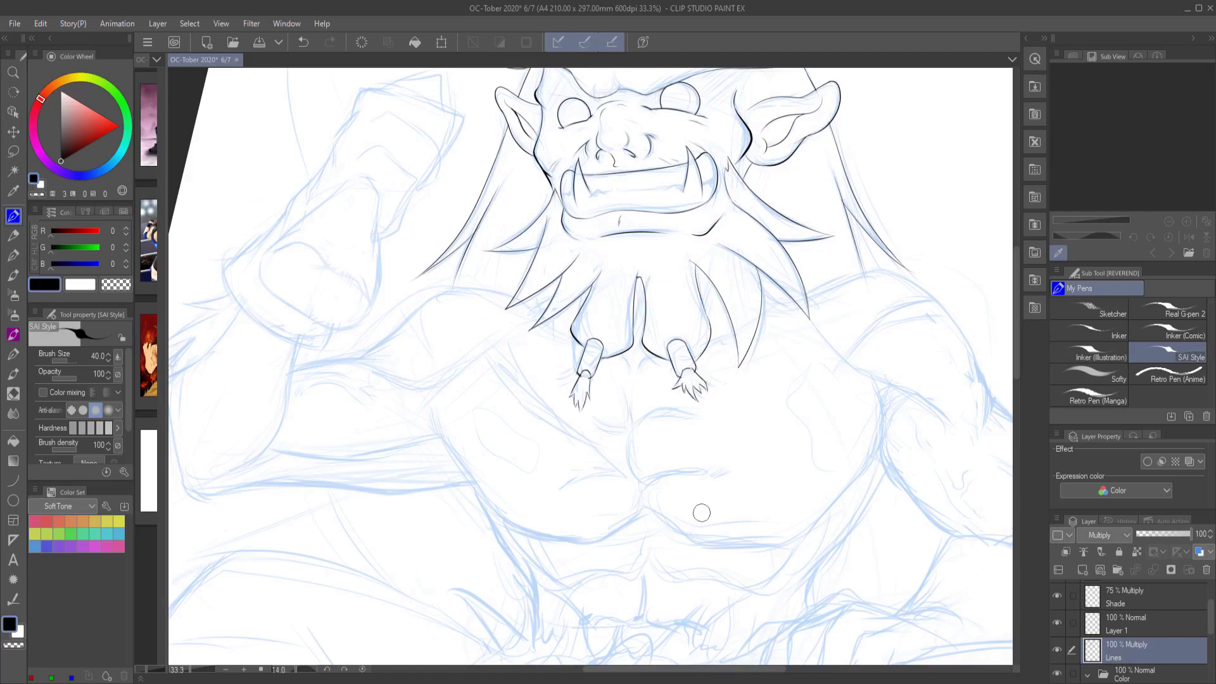
Ink the jagged teeth line between the fangs and fill the mouth corners black
key(c)
key(c)
scroll(715, 198, up, 2)
drag(582, 245, 584, 261)
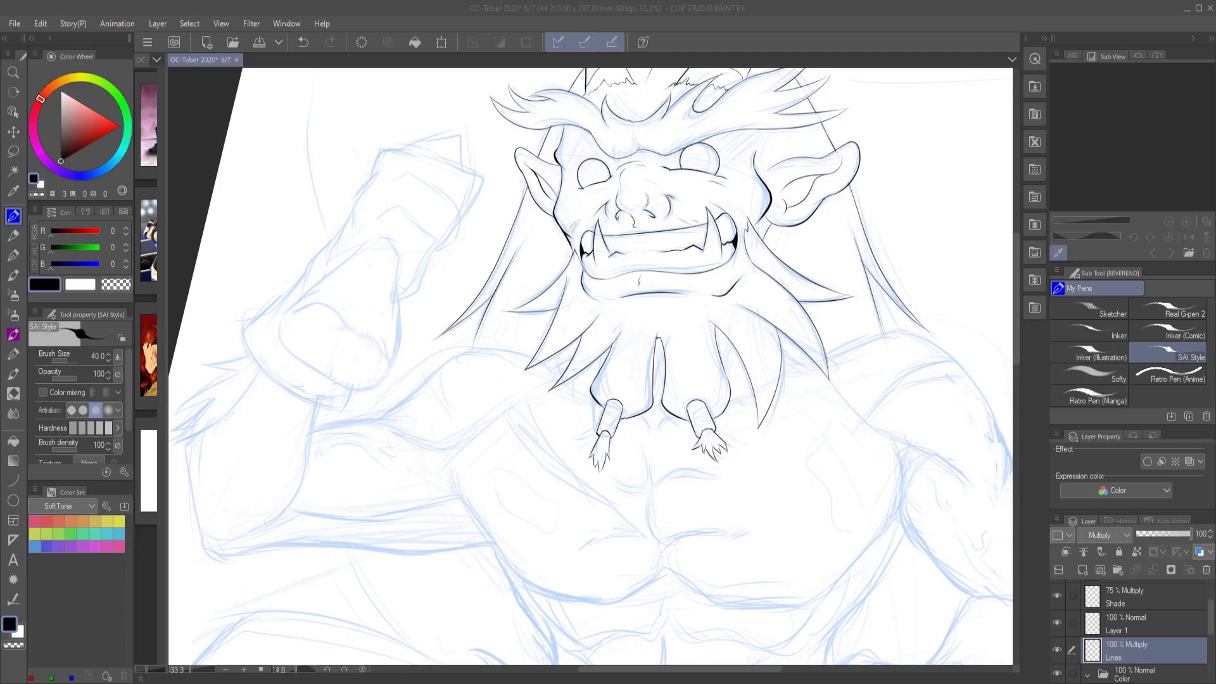
Ink the shoulder contour of the resting arm beside the beard
scroll(590, 366, left, 2)
drag(630, 280, 754, 303)
drag(788, 402, 755, 307)
mouse_move(650, 346)
mouse_down()
mouse_move(528, 400)
mouse_move(481, 380)
mouse_move(447, 469)
mouse_move(418, 424)
mouse_move(430, 437)
mouse_up()
key(ctrl+z)
drag(558, 476, 615, 419)
mouse_move(683, 319)
mouse_down()
mouse_move(603, 505)
mouse_move(603, 454)
mouse_up()
key(ctrl+z)
key(ctrl+z)
Ink the raised arm's shoulder, upper arm and elbow, with small muscle creases at the inner elbow
drag(603, 389, 591, 343)
mouse_move(533, 360)
mouse_down()
mouse_move(608, 361)
mouse_move(663, 307)
mouse_up()
drag(662, 315, 684, 298)
drag(671, 304, 709, 285)
drag(557, 367, 760, 323)
drag(687, 364, 494, 437)
drag(545, 263, 556, 372)
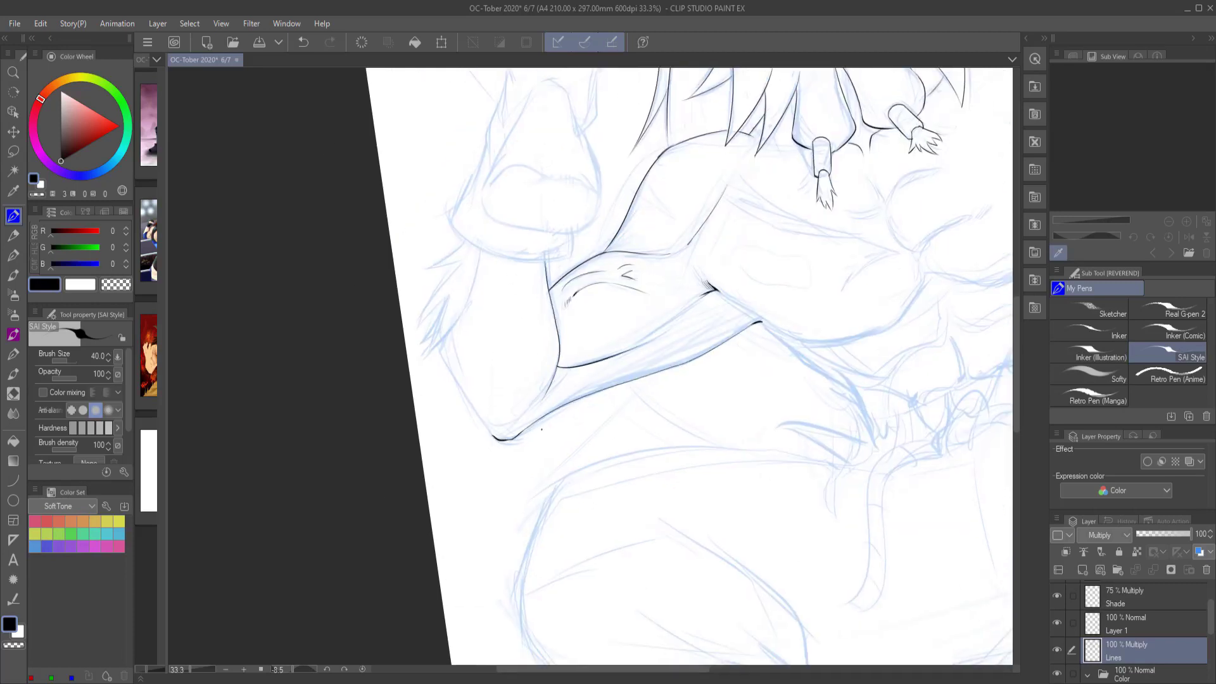
Ink the outer edge of the raised forearm with its pointed fur tufts
mouse_move(512, 281)
mouse_down()
mouse_move(468, 339)
mouse_move(463, 390)
mouse_up()
key(ctrl+z)
drag(531, 291, 492, 426)
Ink the raised hand with its fingers, knuckles and rounded base above the forearm
scroll(500, 392, down, 1)
scroll(501, 405, up, 5)
mouse_move(586, 244)
mouse_down()
mouse_move(653, 235)
mouse_move(592, 282)
mouse_move(568, 349)
mouse_move(562, 396)
mouse_move(580, 465)
mouse_move(658, 464)
mouse_up()
scroll(574, 308, down, 2)
mouse_move(646, 191)
mouse_down()
mouse_move(687, 192)
mouse_move(690, 274)
mouse_up()
drag(641, 260, 688, 275)
drag(684, 279, 675, 329)
mouse_move(653, 290)
mouse_down()
mouse_move(573, 387)
mouse_move(570, 419)
mouse_move(656, 442)
mouse_up()
drag(574, 379, 668, 389)
drag(674, 326, 656, 444)
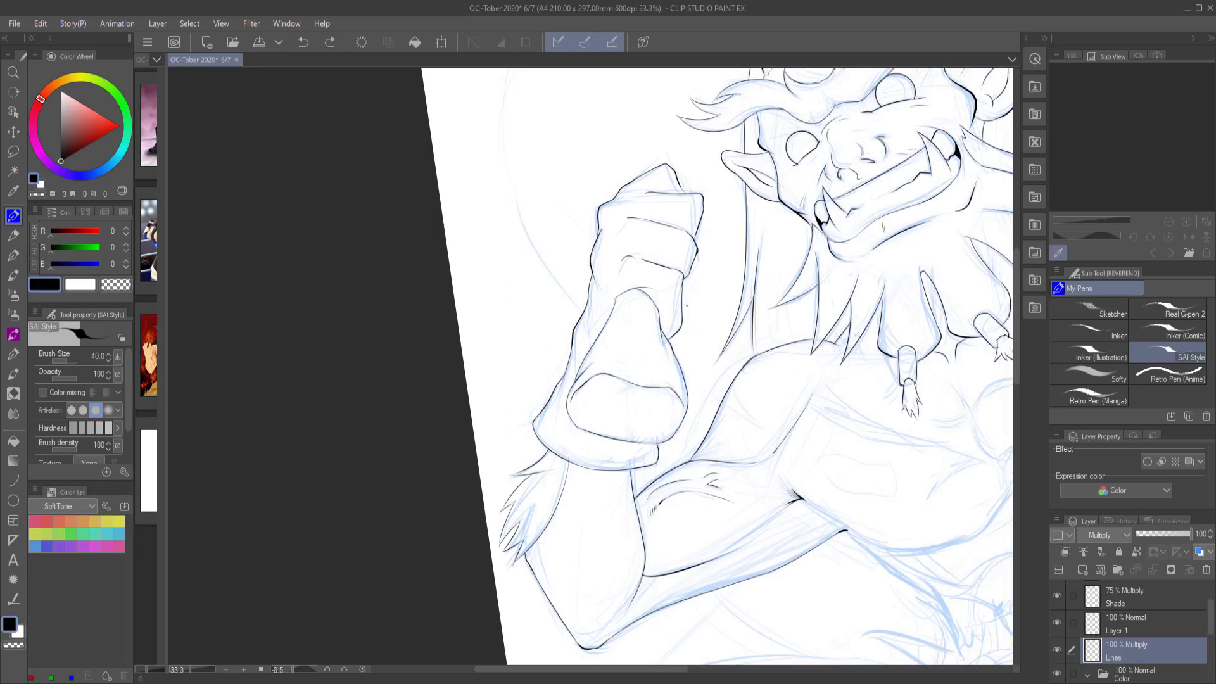
Ink both chest muscles with their centre creases and the side of the torso below the raised arm
drag(409, 406, 565, 437)
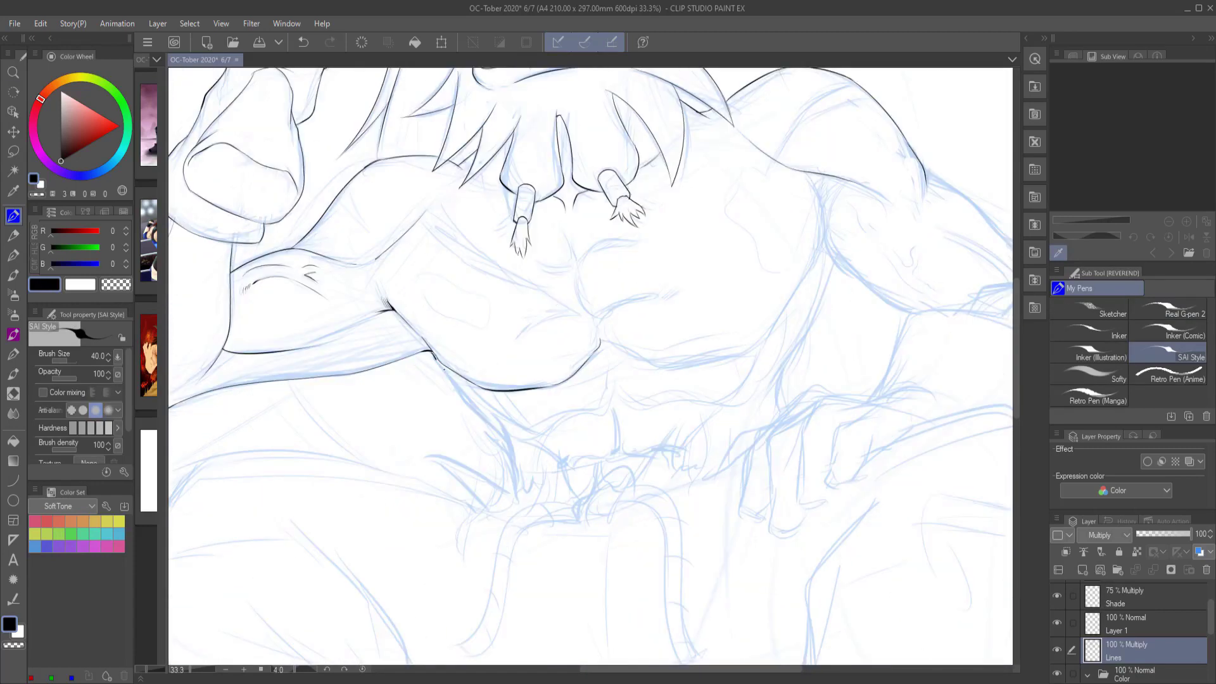
drag(434, 354, 507, 443)
mouse_move(659, 368)
mouse_down()
mouse_move(745, 371)
mouse_move(824, 180)
mouse_up()
drag(607, 316, 619, 346)
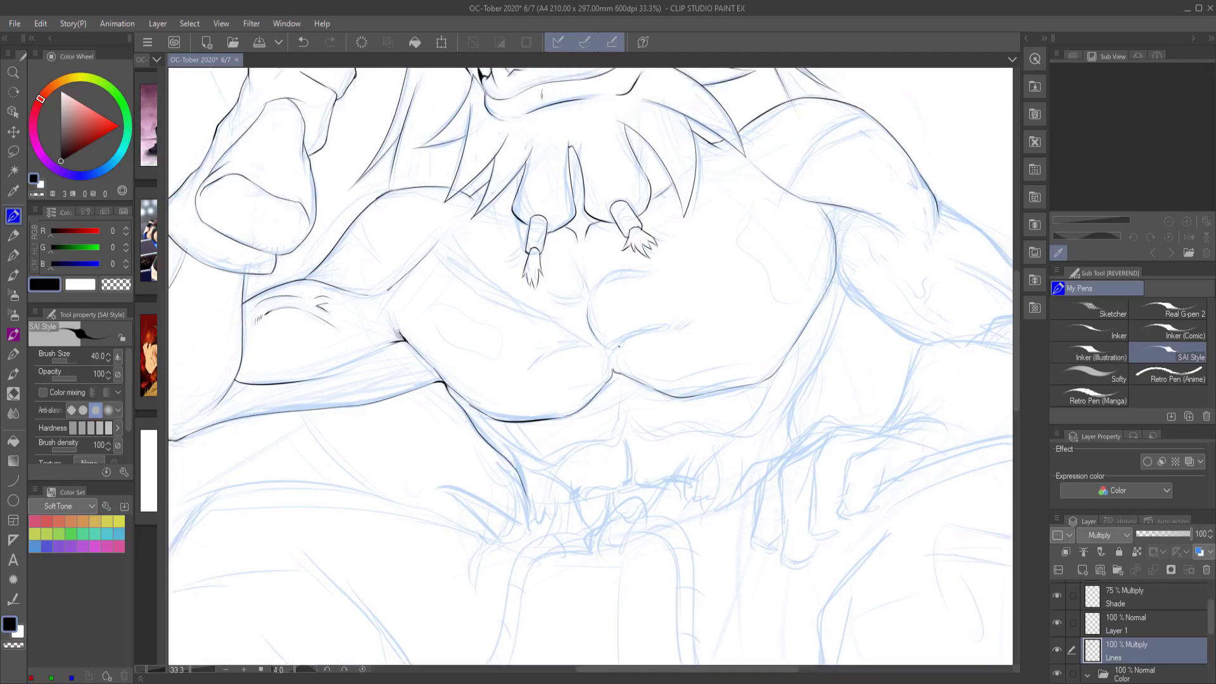
mouse_move(592, 293)
mouse_down()
mouse_move(648, 274)
mouse_move(560, 298)
mouse_up()
mouse_move(589, 327)
mouse_down()
mouse_move(541, 356)
mouse_move(537, 297)
mouse_up()
Ink the waist contour, the abdominal folds with the navel, and the jagged fur above the waistband
mouse_move(828, 233)
mouse_down()
mouse_move(787, 344)
mouse_move(784, 390)
mouse_up()
mouse_move(556, 398)
mouse_down()
mouse_move(617, 361)
mouse_move(748, 364)
mouse_up()
drag(638, 364, 664, 372)
drag(699, 363, 765, 361)
mouse_move(588, 365)
mouse_down()
mouse_move(607, 404)
mouse_move(621, 400)
mouse_up()
mouse_move(518, 367)
mouse_down()
mouse_move(588, 398)
mouse_move(587, 413)
mouse_up()
drag(631, 366, 641, 402)
drag(654, 373, 752, 340)
drag(745, 363, 750, 378)
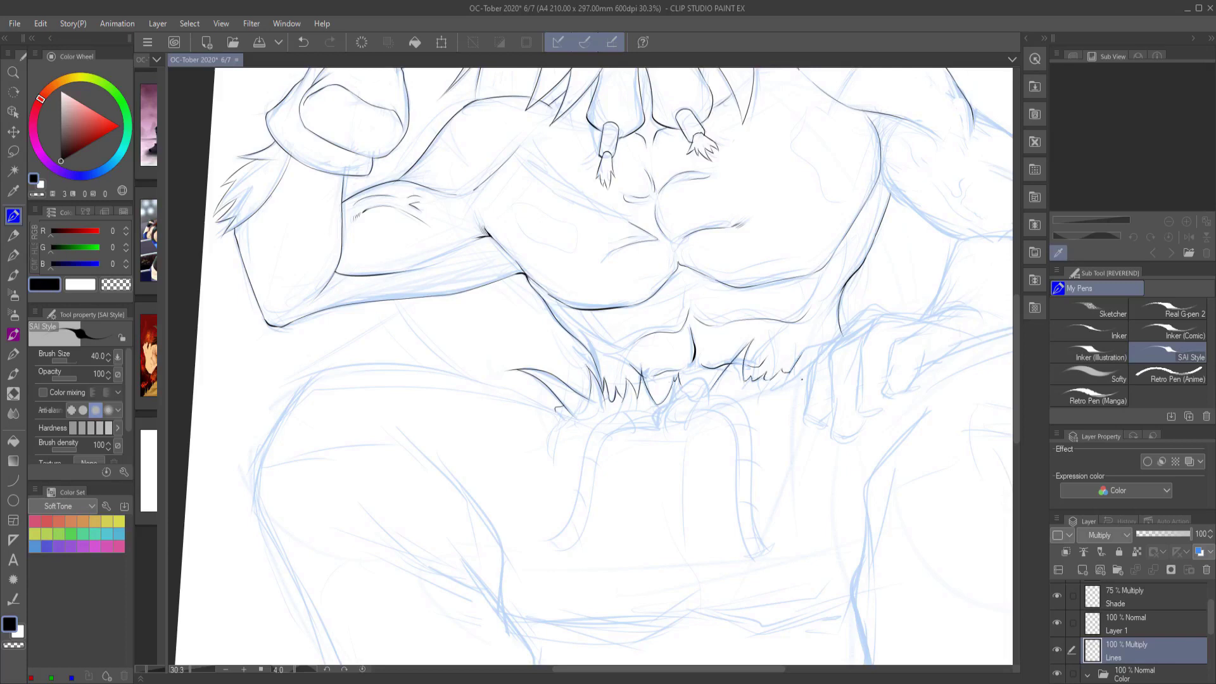
Ink the waistband knot and the outlines of its two hanging cords
scroll(827, 371, down, 2)
mouse_move(724, 318)
mouse_down()
mouse_move(683, 358)
mouse_move(668, 339)
mouse_move(599, 389)
mouse_up()
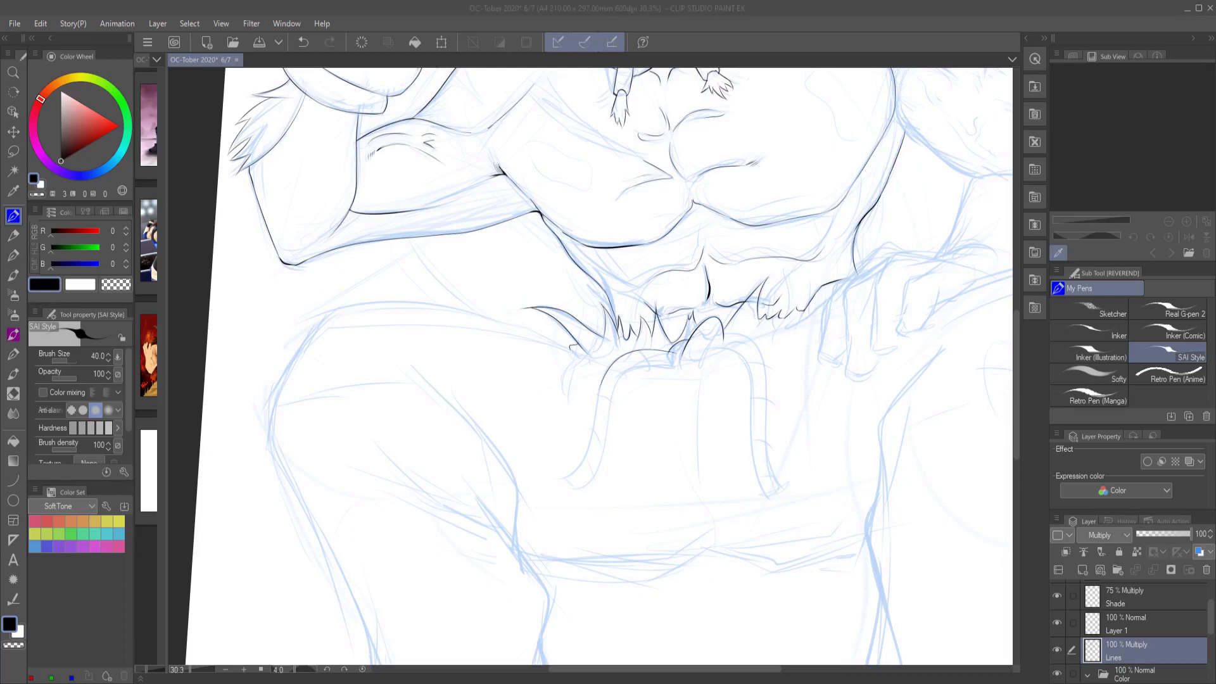
drag(574, 486, 612, 367)
mouse_move(719, 336)
mouse_down()
mouse_move(760, 474)
mouse_move(781, 488)
mouse_up()
key(ctrl+z)
drag(707, 356, 769, 500)
drag(561, 483, 601, 376)
Clean up and close the cord ends, connect the knot and add bands across both cords
key(c)
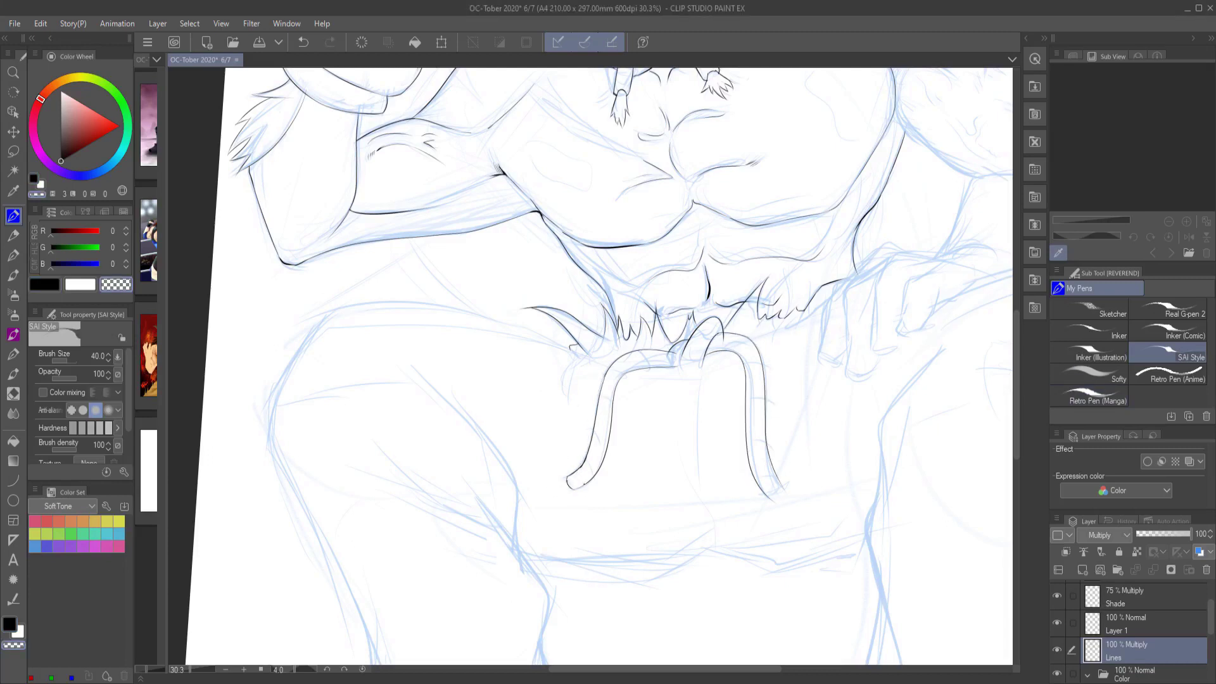
key(c)
drag(769, 482, 781, 496)
key(c)
key(c)
drag(704, 356, 675, 367)
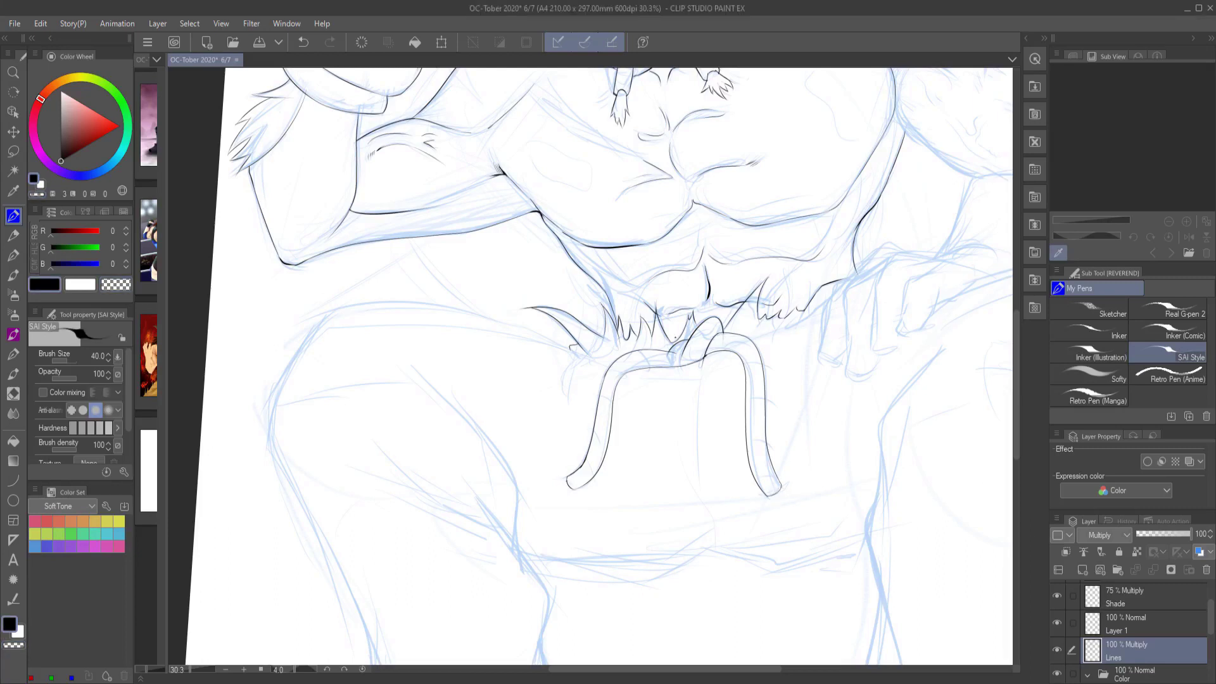
drag(740, 335, 732, 351)
drag(589, 368, 568, 318)
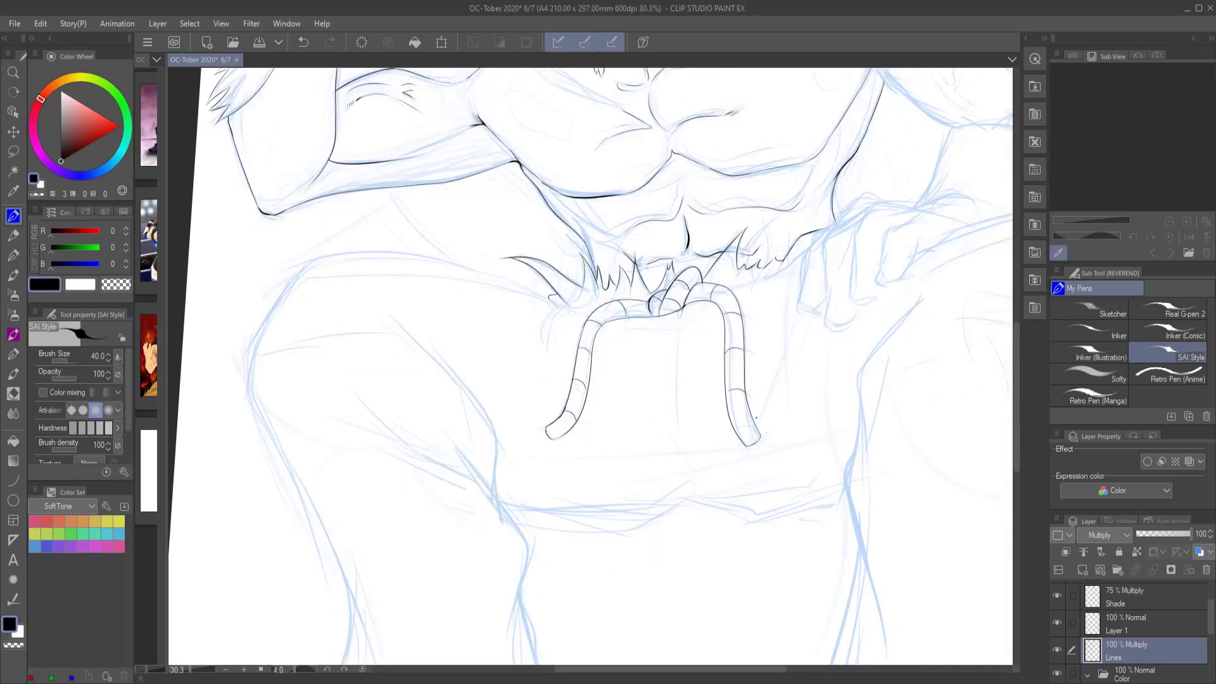
Ink the knee, inner leg, crotch edge and torn hem of the trouser leg beside the October 2020 logo
drag(763, 512, 613, 302)
mouse_move(646, 437)
mouse_down()
mouse_move(635, 351)
mouse_move(842, 339)
mouse_move(918, 306)
mouse_up()
mouse_move(826, 340)
mouse_down()
mouse_move(779, 323)
mouse_move(848, 261)
mouse_up()
drag(640, 269, 712, 468)
mouse_move(712, 468)
mouse_down()
mouse_move(652, 472)
mouse_move(706, 463)
mouse_up()
mouse_move(665, 443)
mouse_down()
mouse_move(651, 484)
mouse_move(637, 418)
mouse_up()
drag(633, 459, 652, 485)
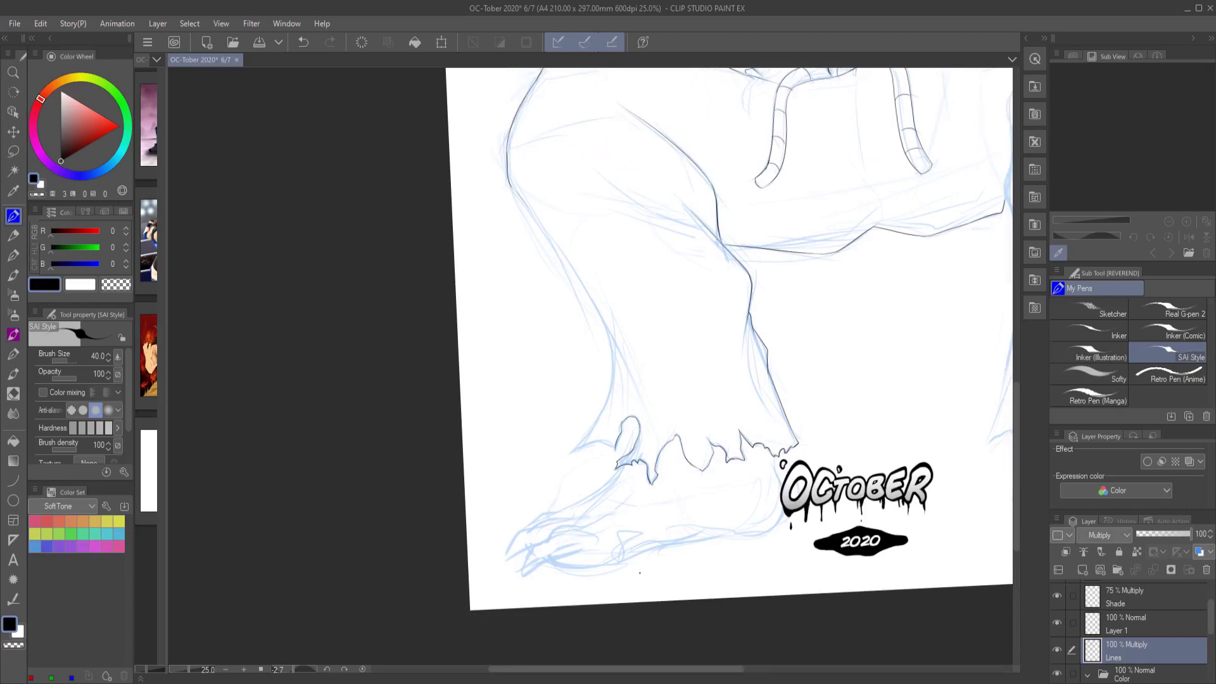
Ink the bent knee, inner edge and torn hem of the second trouser leg, near the page's outer edge
mouse_move(607, 319)
mouse_down()
mouse_move(616, 453)
mouse_move(456, 416)
mouse_move(539, 355)
mouse_move(746, 363)
mouse_move(697, 405)
mouse_move(722, 355)
mouse_move(717, 431)
mouse_up()
mouse_move(760, 379)
mouse_down()
mouse_move(761, 461)
mouse_move(715, 478)
mouse_up()
mouse_move(716, 479)
mouse_down()
mouse_move(749, 443)
mouse_move(862, 457)
mouse_up()
mouse_move(850, 388)
mouse_down()
mouse_move(836, 343)
mouse_move(879, 394)
mouse_up()
drag(792, 285, 691, 488)
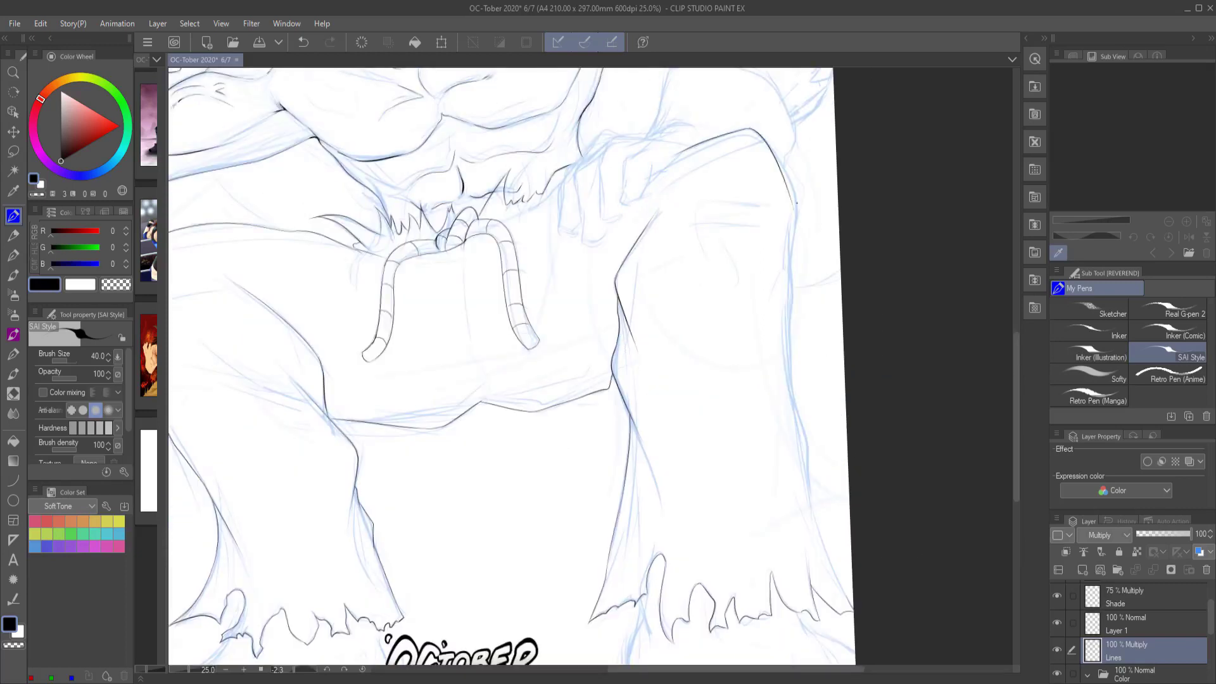
Ink the outer edge of the second trouser leg and the heel and sole of the bare foot under its hem
drag(696, 417, 737, 193)
mouse_move(610, 373)
mouse_down()
mouse_move(662, 477)
mouse_move(713, 402)
mouse_up()
drag(662, 476, 697, 514)
mouse_move(708, 439)
mouse_down()
mouse_move(744, 485)
mouse_move(811, 464)
mouse_up()
drag(836, 369, 803, 384)
Ink the toes and curved claws of the foot beneath the second trouser leg
mouse_move(777, 399)
mouse_down()
mouse_move(805, 413)
mouse_move(716, 483)
mouse_up()
drag(772, 416, 805, 443)
drag(760, 440, 774, 482)
drag(785, 443, 824, 473)
drag(805, 415, 827, 475)
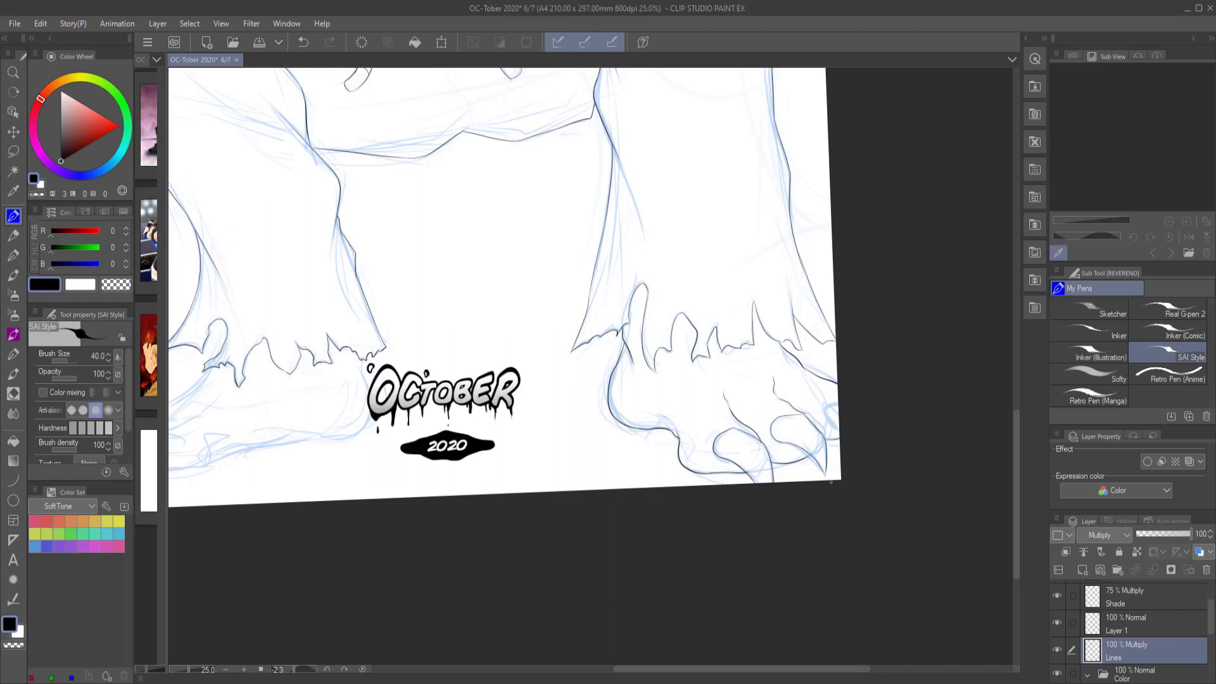
Ink the heel, sole, upper contour and long claws of the other bare foot, seen from the side
scroll(654, 557, up, 2)
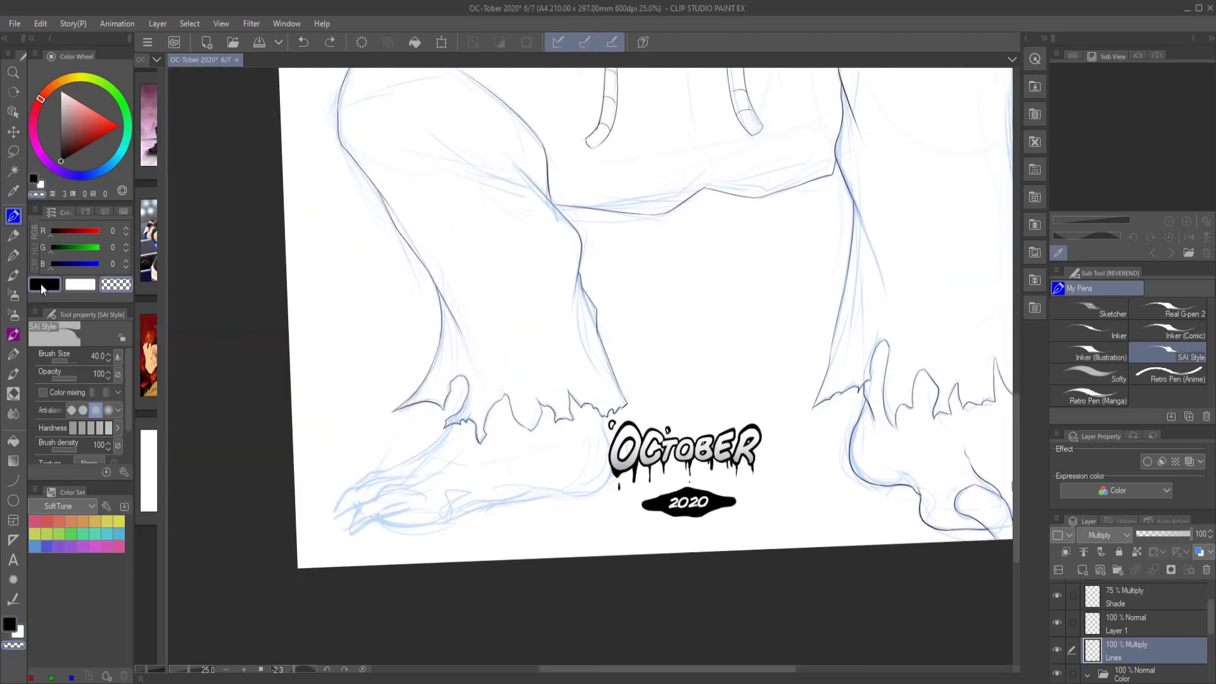
drag(676, 457, 696, 434)
drag(453, 577, 497, 579)
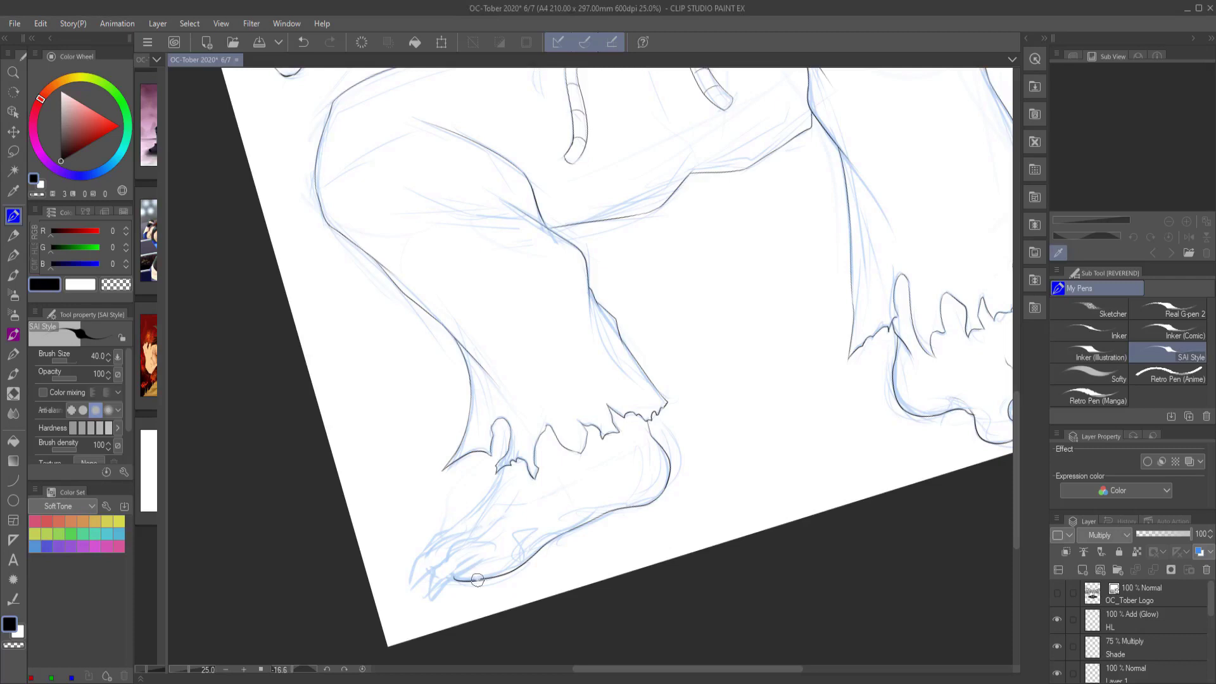
drag(696, 443, 710, 426)
drag(488, 542, 424, 594)
drag(497, 517, 443, 555)
mouse_move(494, 472)
mouse_down()
mouse_move(421, 544)
mouse_move(409, 586)
mouse_up()
drag(457, 545, 423, 567)
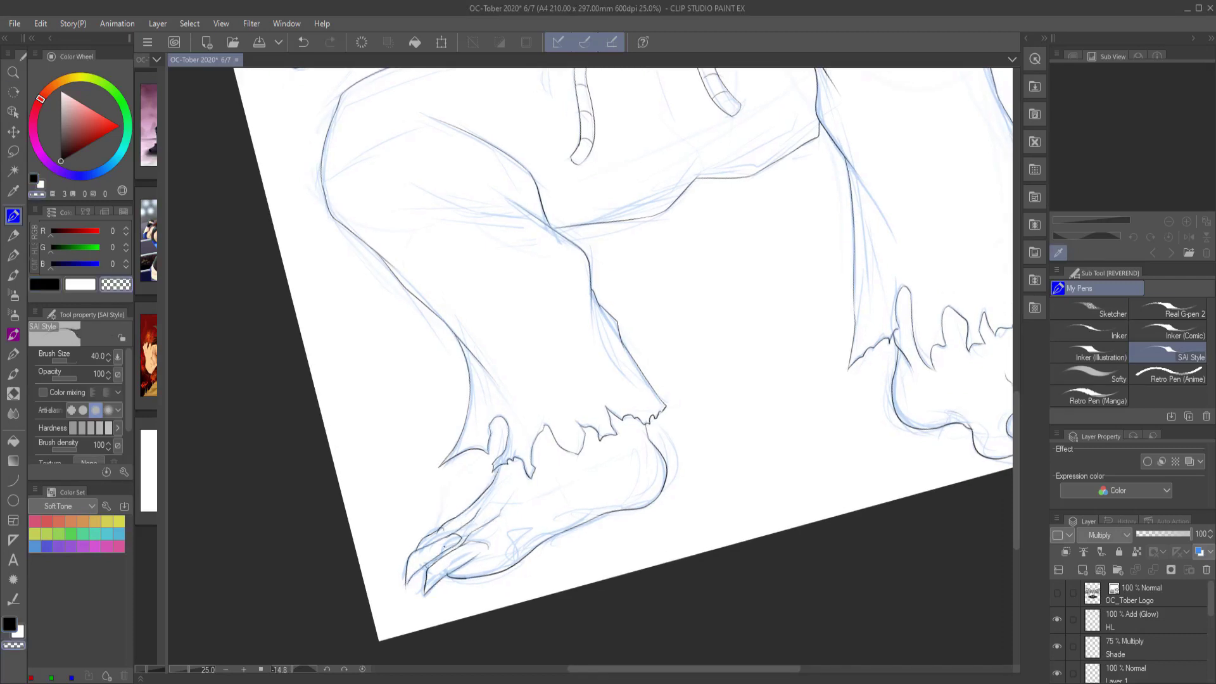
Ink the fingers of the gloved hand resting on the knee
scroll(600, 455, down, 3)
key(ctrl+@)
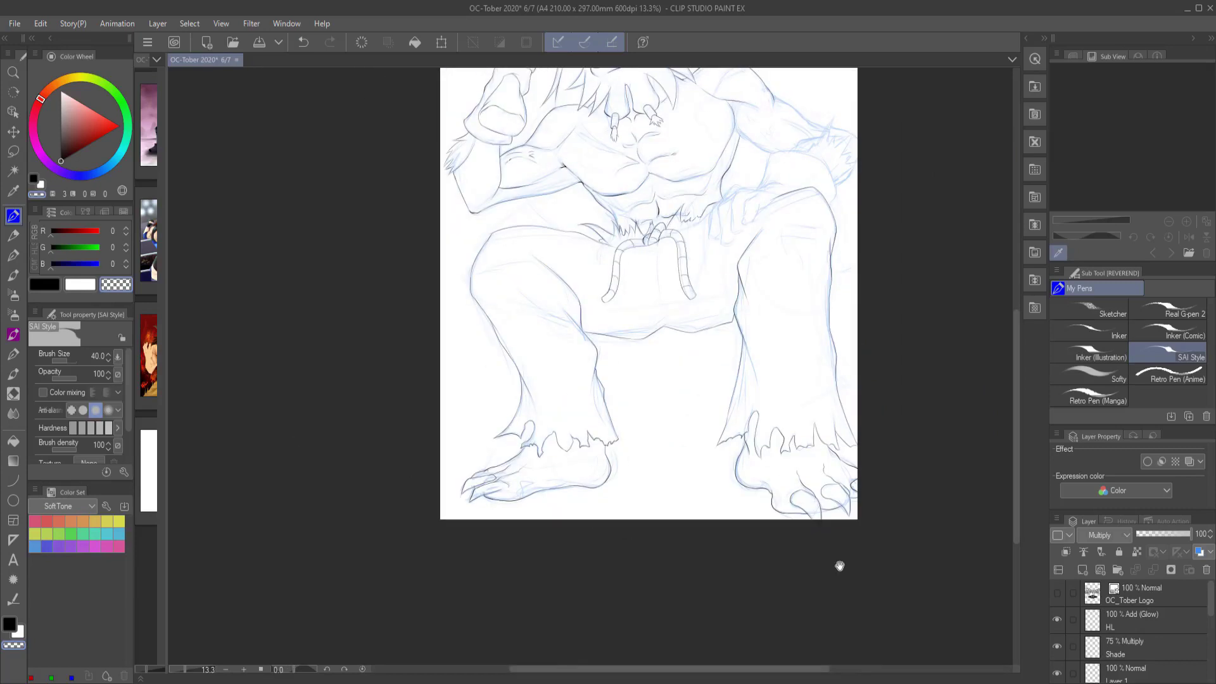
scroll(668, 418, up, 4)
mouse_move(696, 425)
mouse_down()
mouse_move(630, 475)
mouse_move(624, 561)
mouse_up()
drag(681, 440, 659, 576)
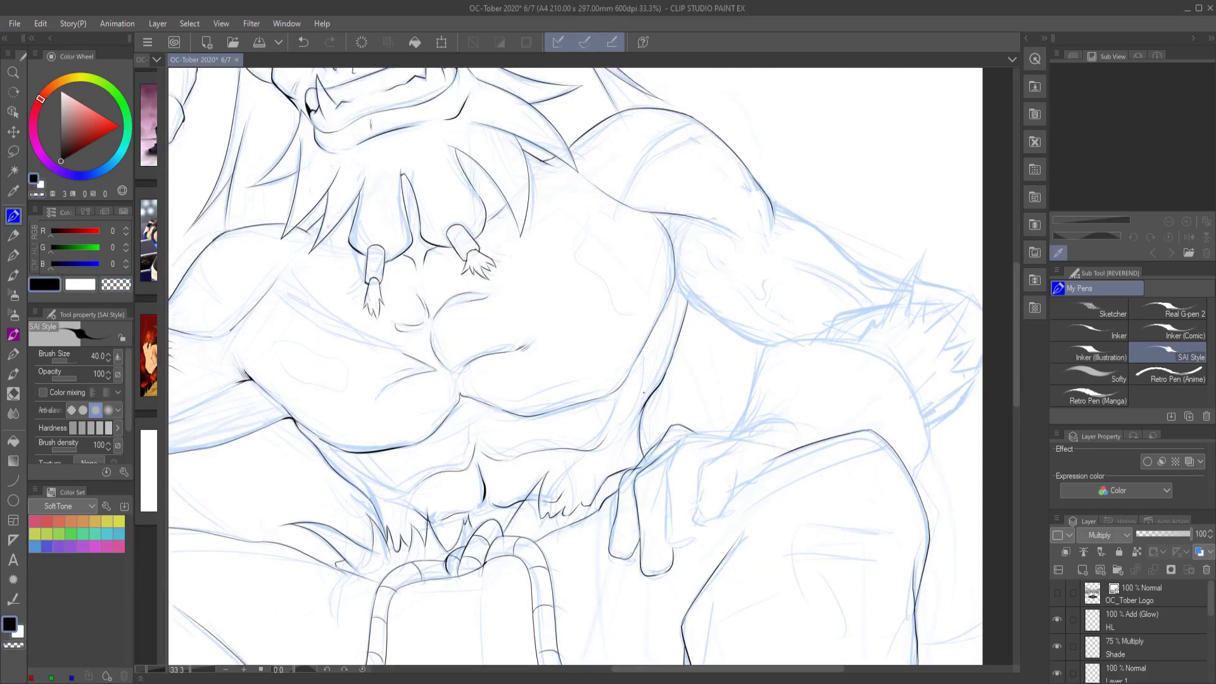
mouse_move(718, 430)
mouse_down()
mouse_move(678, 439)
mouse_move(670, 470)
mouse_move(696, 546)
mouse_up()
drag(700, 490, 736, 468)
Ink the wide cuff of the glove resting on the knee and the outer contour of the forearm above it
mouse_move(794, 424)
mouse_down()
mouse_move(735, 422)
mouse_move(764, 348)
mouse_up()
drag(764, 345, 903, 364)
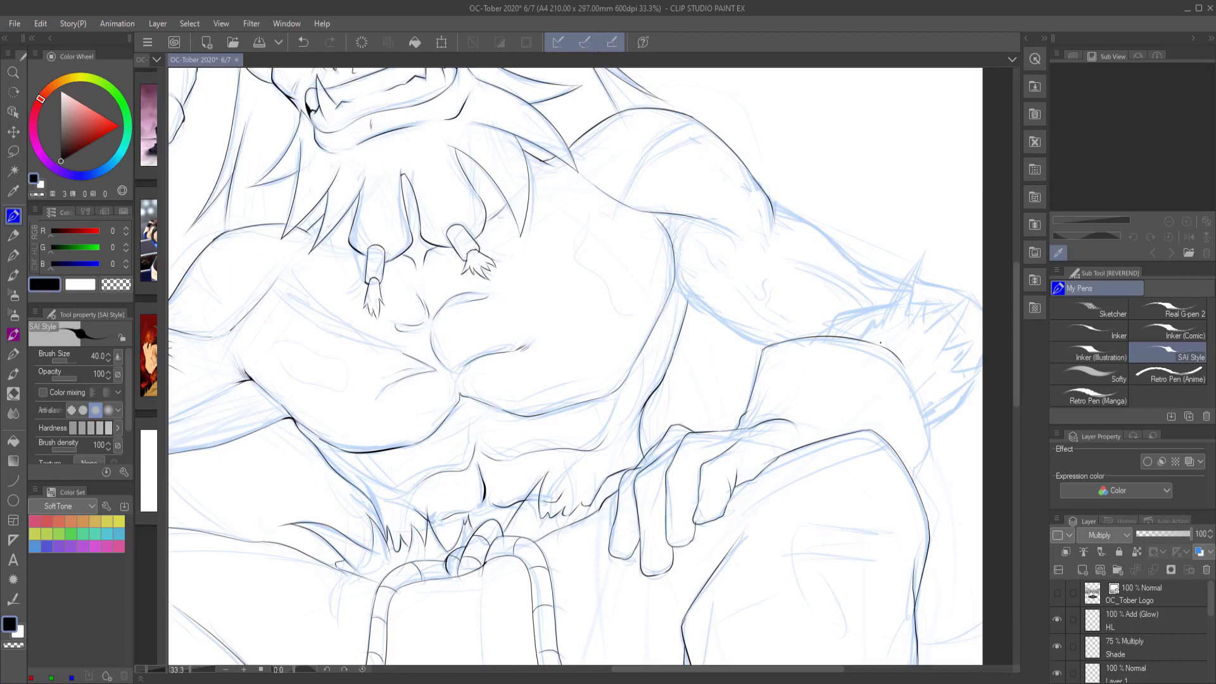
drag(881, 342, 854, 320)
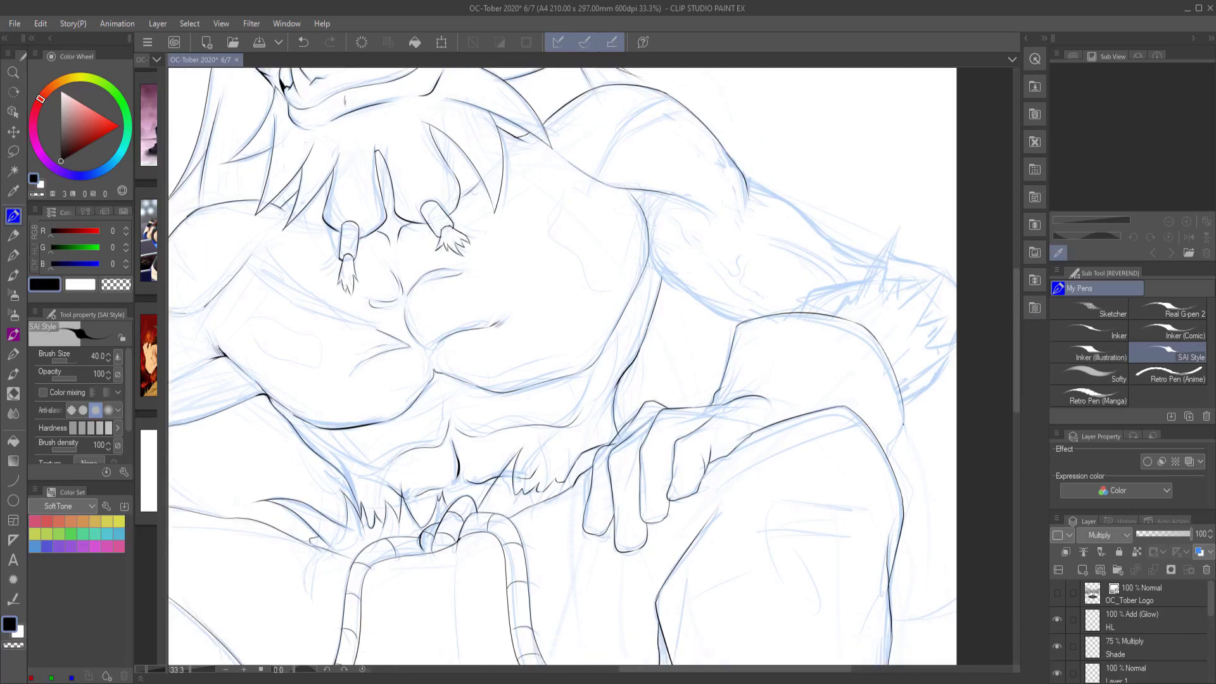
drag(946, 313, 938, 362)
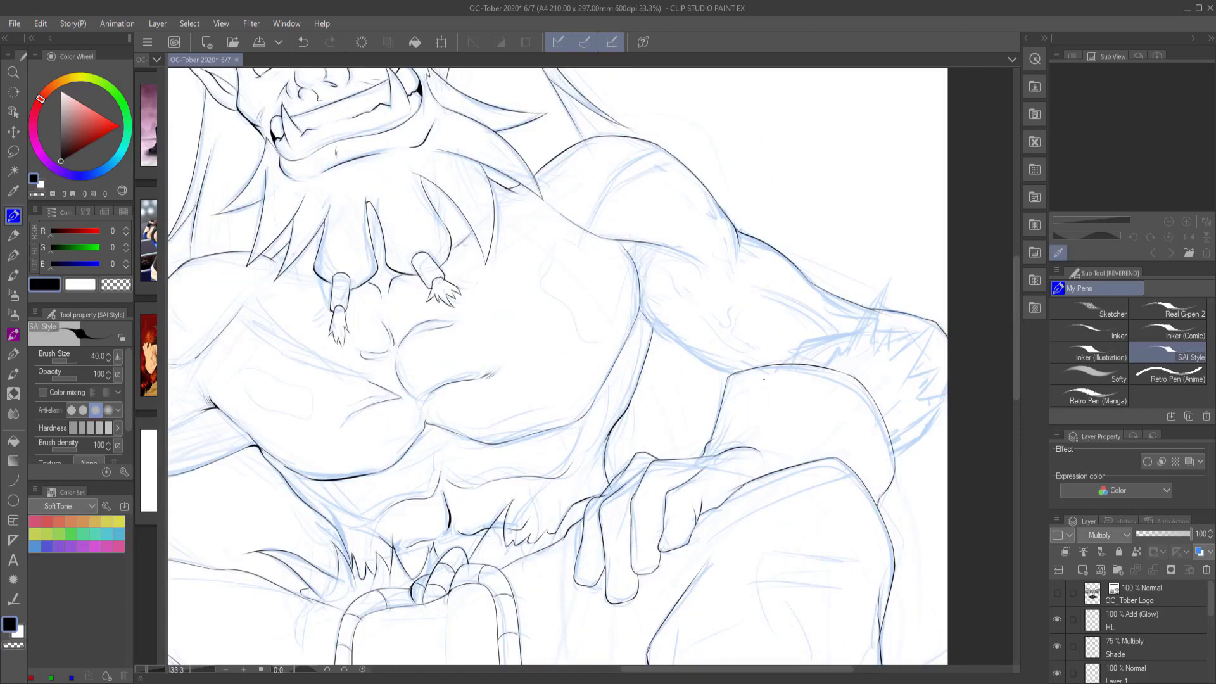
Ink the underside of the resting arm and the muscle creases around its inner elbow
drag(764, 379, 697, 317)
mouse_move(617, 451)
mouse_down()
mouse_move(630, 428)
mouse_move(589, 515)
mouse_up()
drag(697, 317, 764, 379)
drag(696, 314, 703, 348)
Ink the spiky fur tufts around the elbow of the resting arm and clean up the stray line ends
mouse_move(719, 374)
mouse_down()
mouse_move(731, 396)
mouse_move(800, 380)
mouse_move(790, 391)
mouse_move(889, 313)
mouse_up()
drag(869, 387, 893, 317)
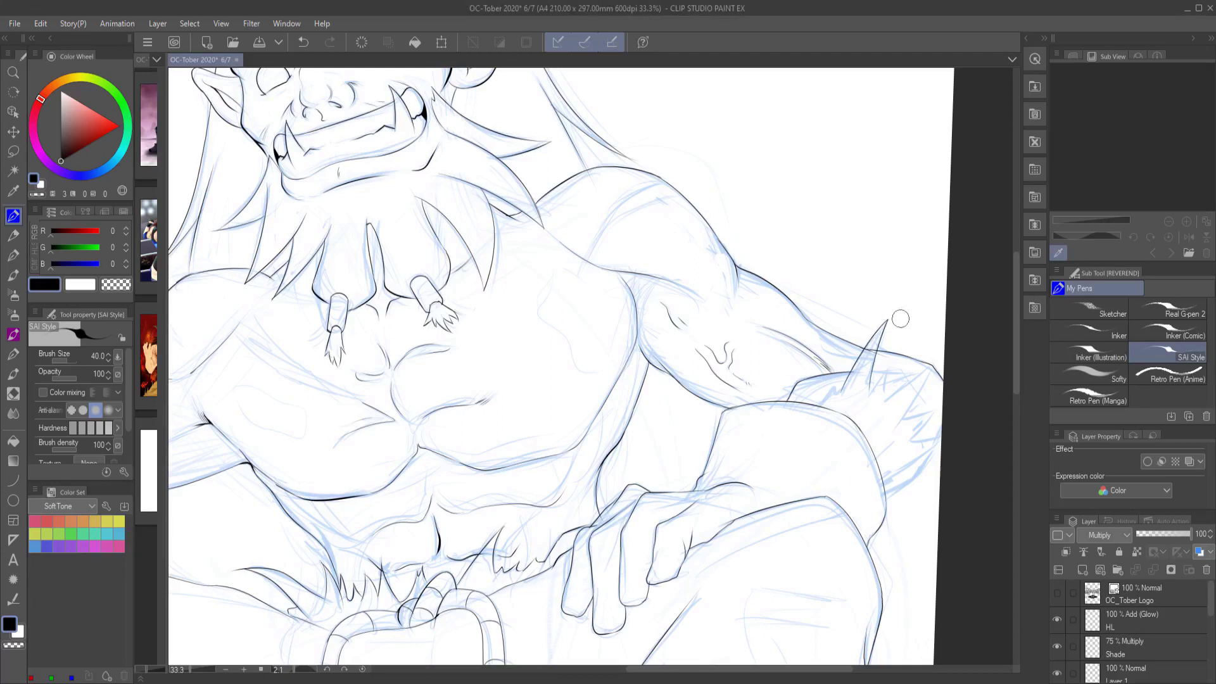
mouse_move(871, 393)
mouse_down()
mouse_move(888, 367)
mouse_move(930, 364)
mouse_up()
mouse_move(899, 431)
mouse_down()
mouse_move(928, 366)
mouse_move(919, 409)
mouse_up()
drag(912, 466, 942, 409)
key(c)
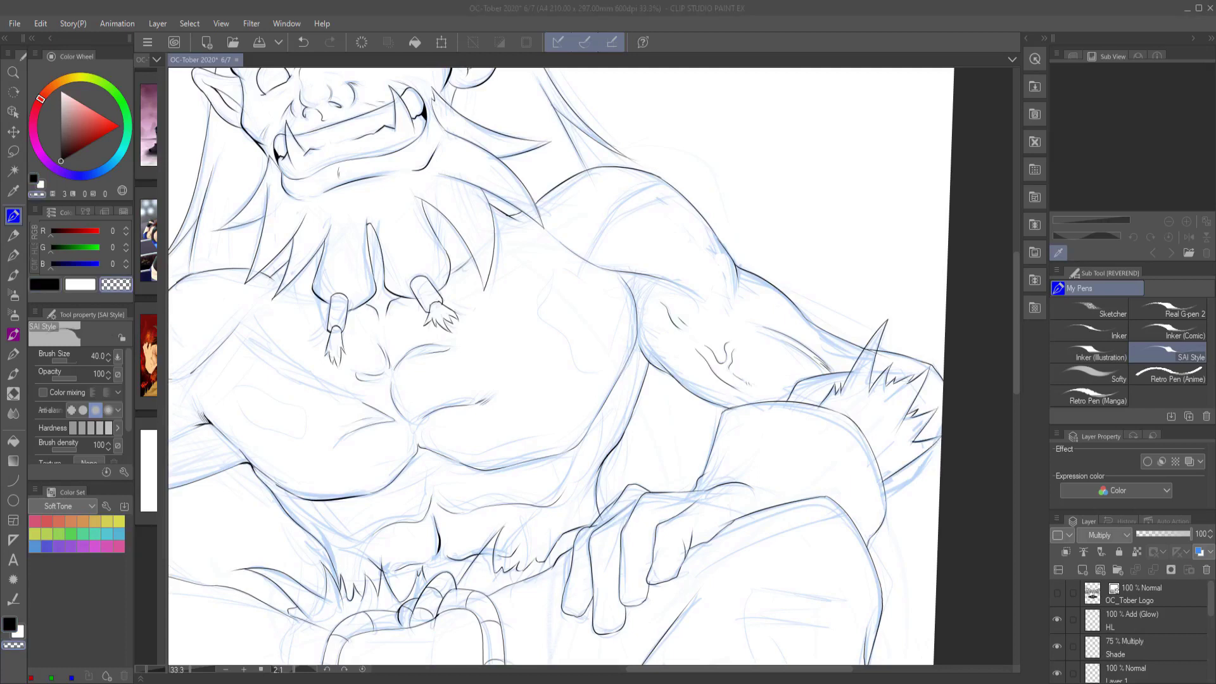
drag(696, 190, 658, 165)
key(c)
key(c)
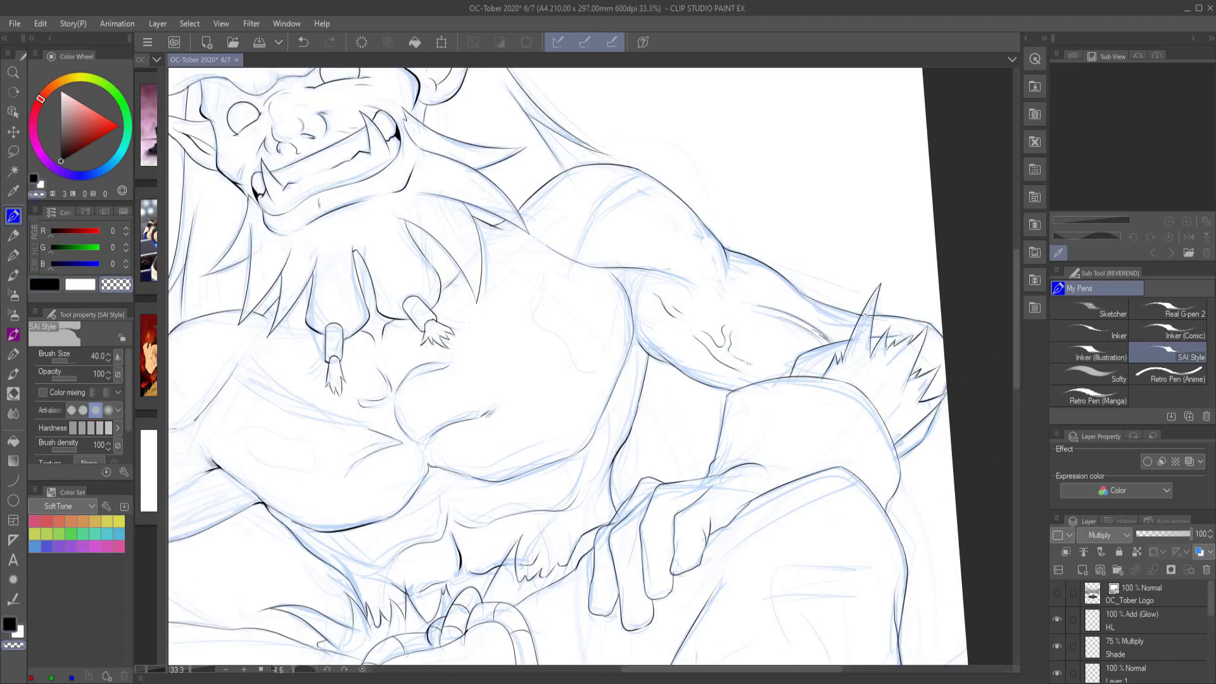
Ink the large round sack outline behind the character and the scars on the chest and shoulders
key(ctrl+minus)
key(alt+])
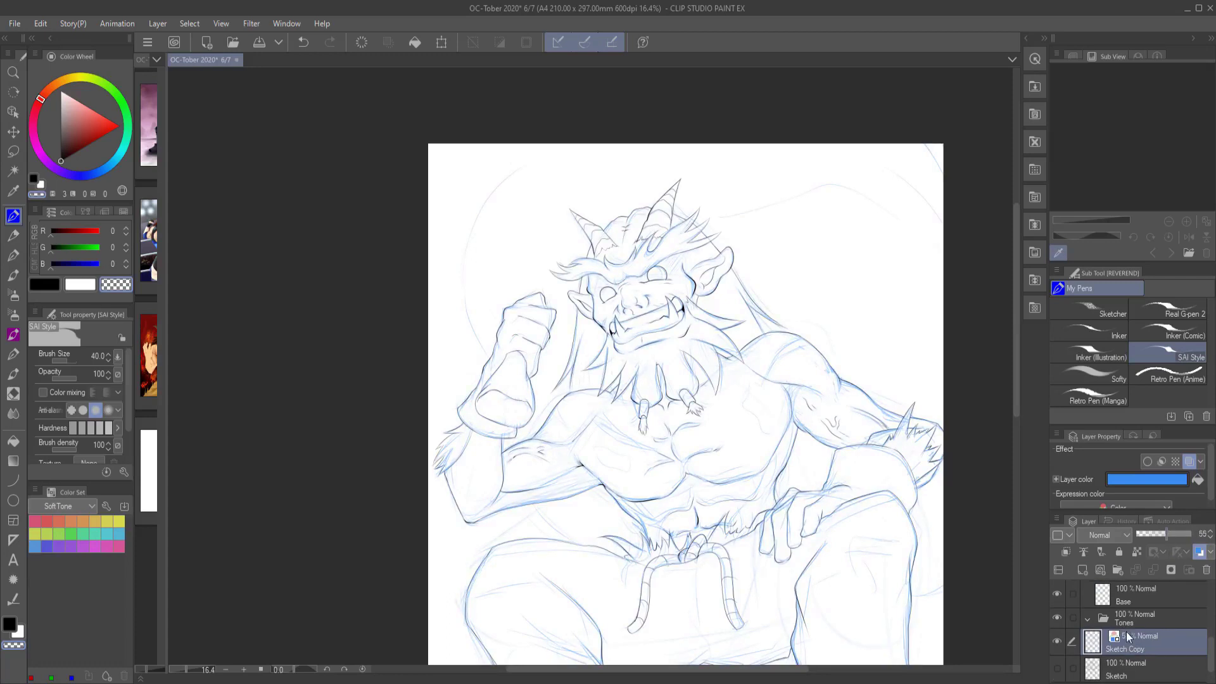
key(c)
mouse_move(590, 348)
mouse_down()
mouse_move(897, 302)
mouse_move(481, 380)
mouse_move(551, 408)
mouse_up()
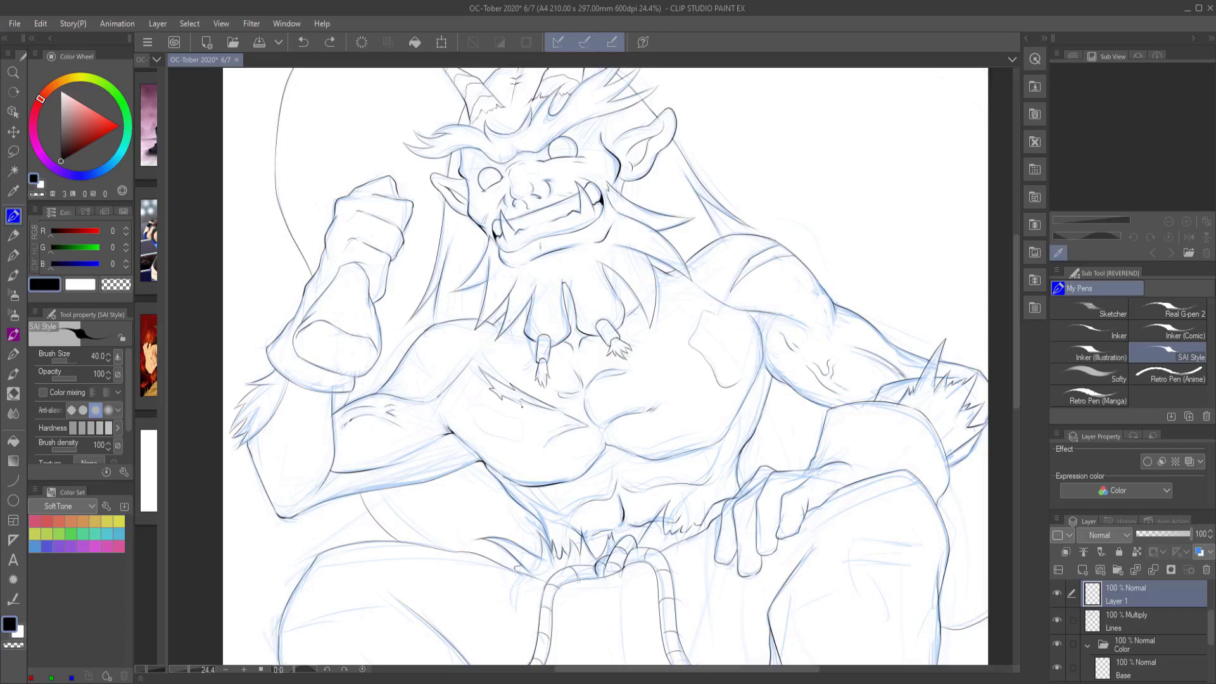
Fill the whole silhouette of character and sack with mid grey (RGB 119) on the Base layer and lock its transparent pixels
scroll(692, 616, down, 3)
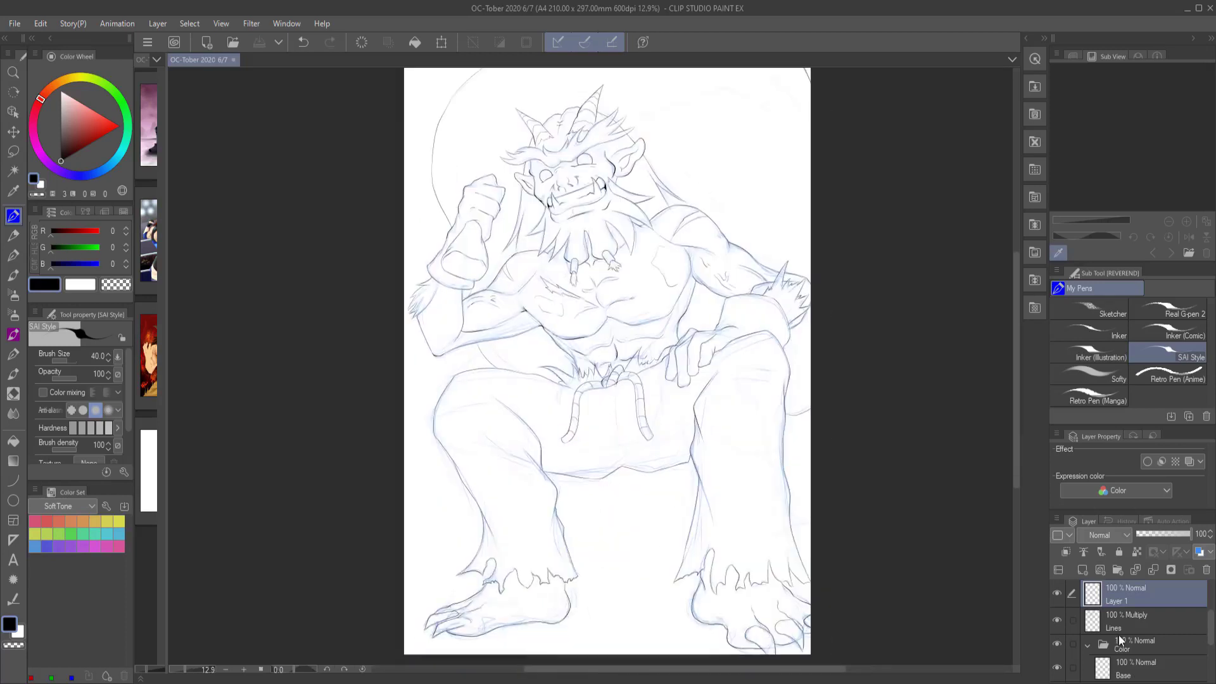
key(w)
click(1134, 624)
key(alt+BackSpace)
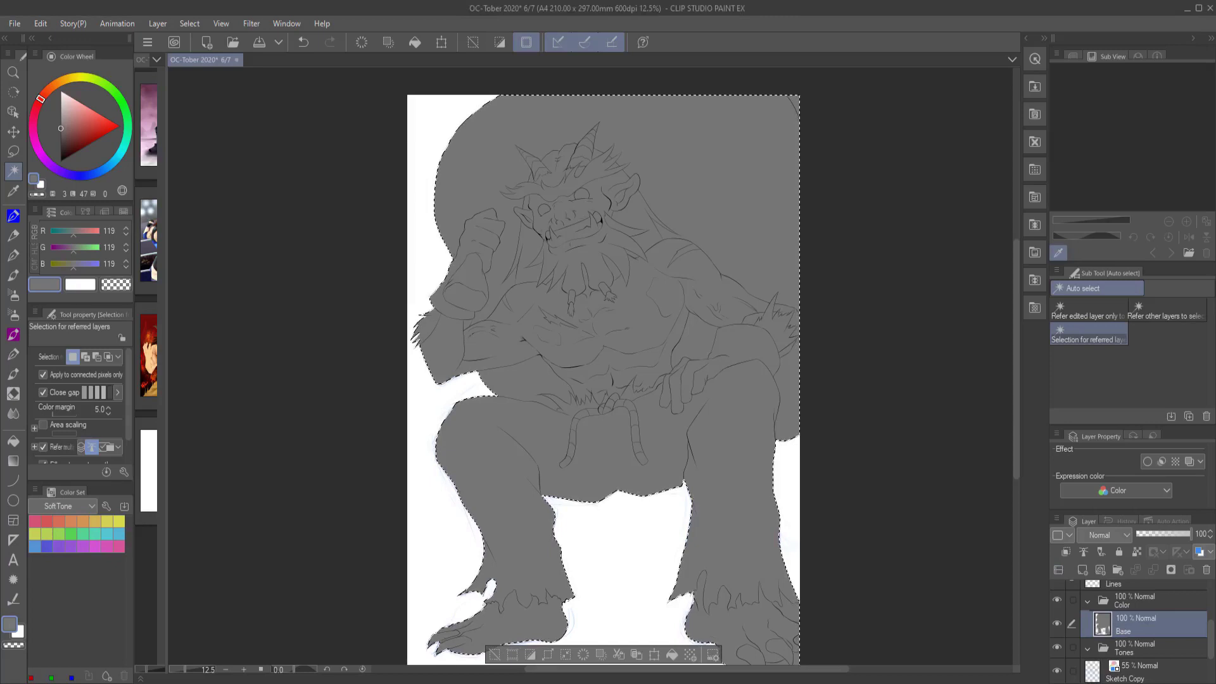
scroll(620, 288, up, 1)
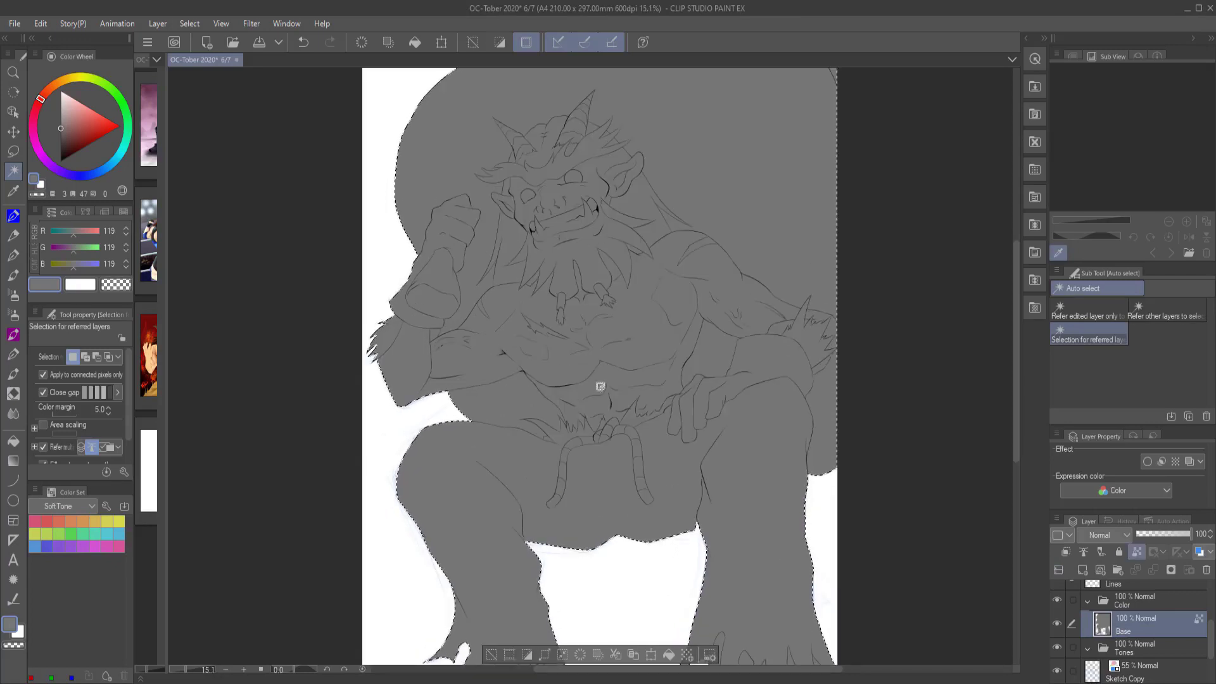
Select the large sack areas behind the character and fill them with brown (RGB 161, 120, 89)
click(478, 264)
shift+click(601, 285)
click(44, 78)
key(alt+BackSpace)
Select both trouser legs and fill them with muted green (RGB 150, 172, 116)
scroll(285, 204, down, 3)
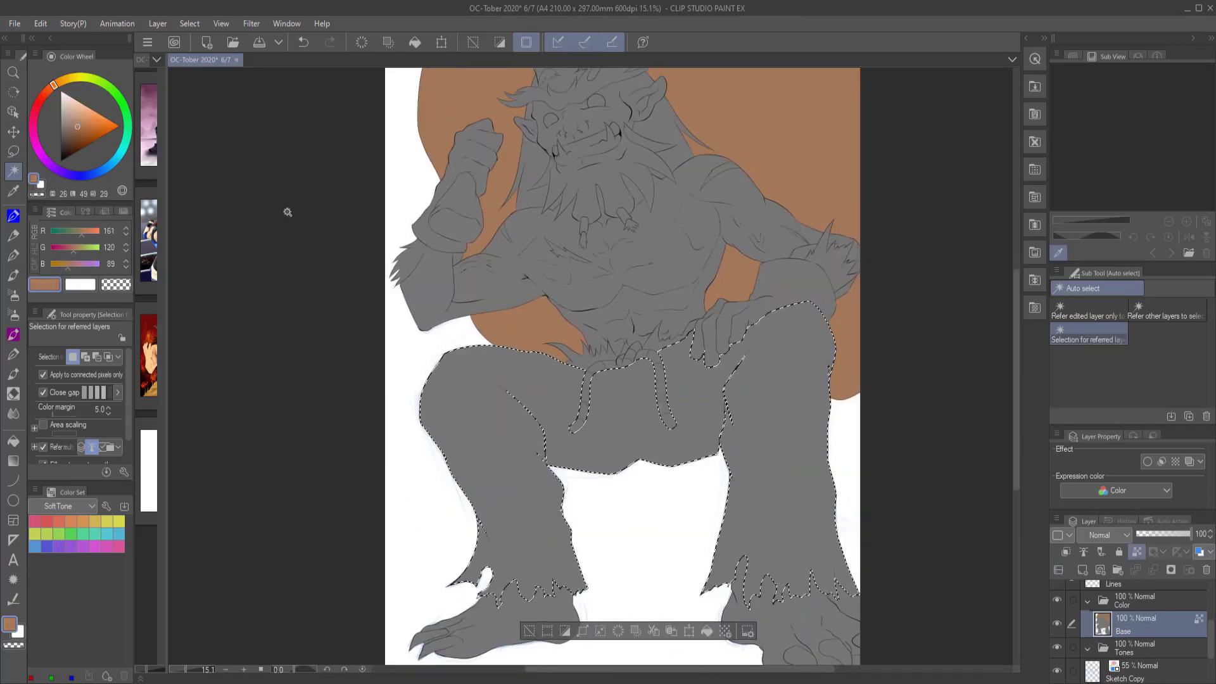
click(74, 121)
click(494, 412)
shift+click(779, 444)
key(alt+BackSpace)
Select the waistband knot and its hanging cords and fill them with orange-brown
scroll(685, 557, up, 1)
click(640, 412)
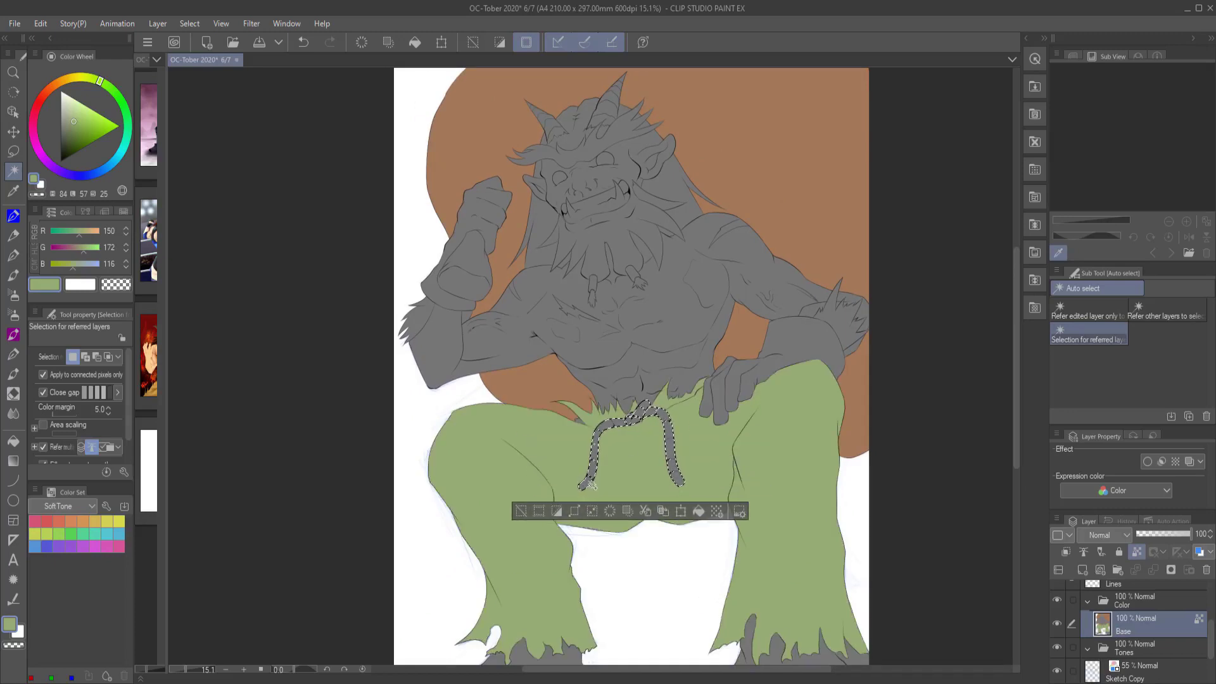
key(alt+BackSpace)
Select the head hair and both elbow fur tufts and fill them with light grey (RGB 223)
scroll(608, 269, down, 3)
scroll(608, 269, up, 3)
click(633, 202)
shift+click(545, 240)
shift+click(437, 399)
shift+click(854, 382)
click(44, 158)
key(alt+BackSpace)
click(63, 102)
key(alt+BackSpace)
key(Delete)
scroll(608, 316, up, 1)
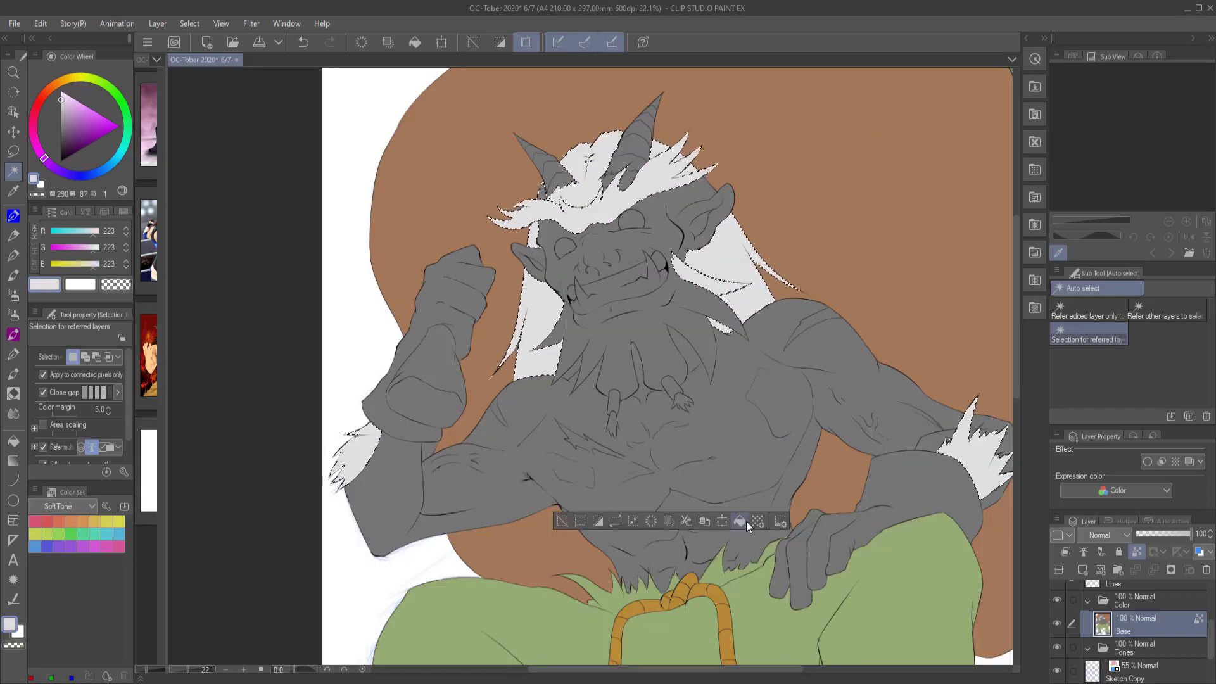
Select the raised glove and the glove resting on the knee and fill both with tan
click(53, 85)
click(77, 127)
click(444, 298)
shift+click(732, 475)
click(83, 130)
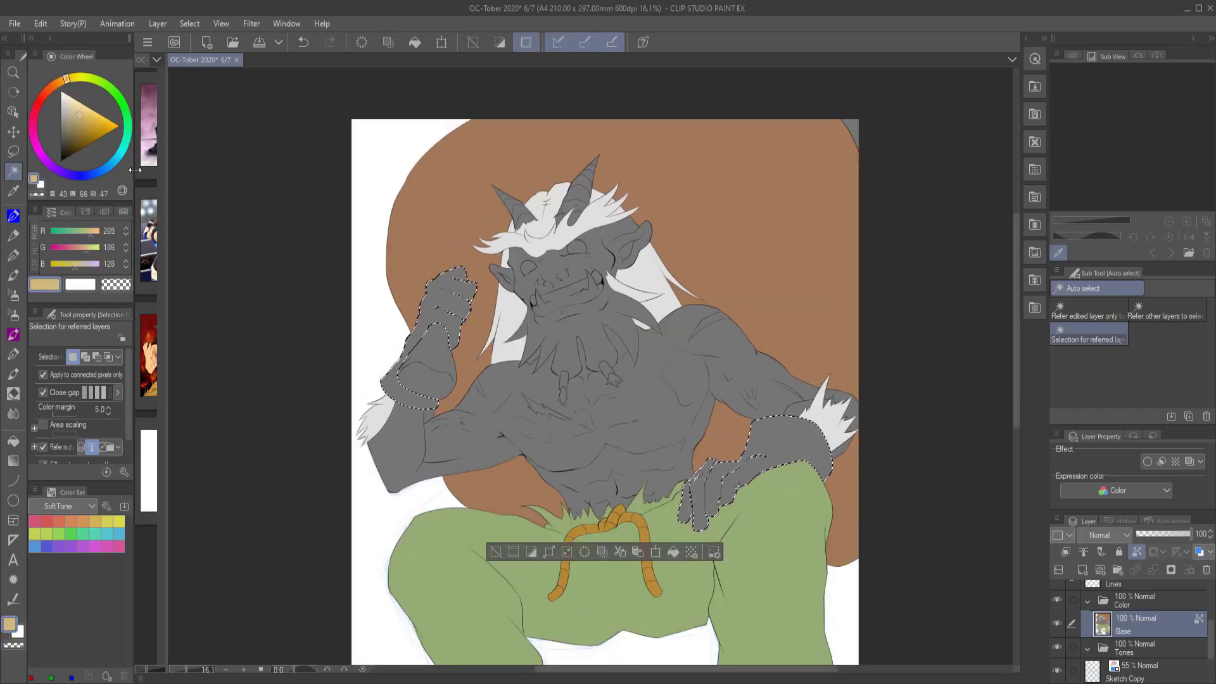
key(alt+BackSpace)
Clear the selection and fill the beard with the light grey of the hair
key(p)
scroll(599, 368, up, 2)
key(ctrl+d)
key(g)
click(545, 355)
key(p)
key(w)
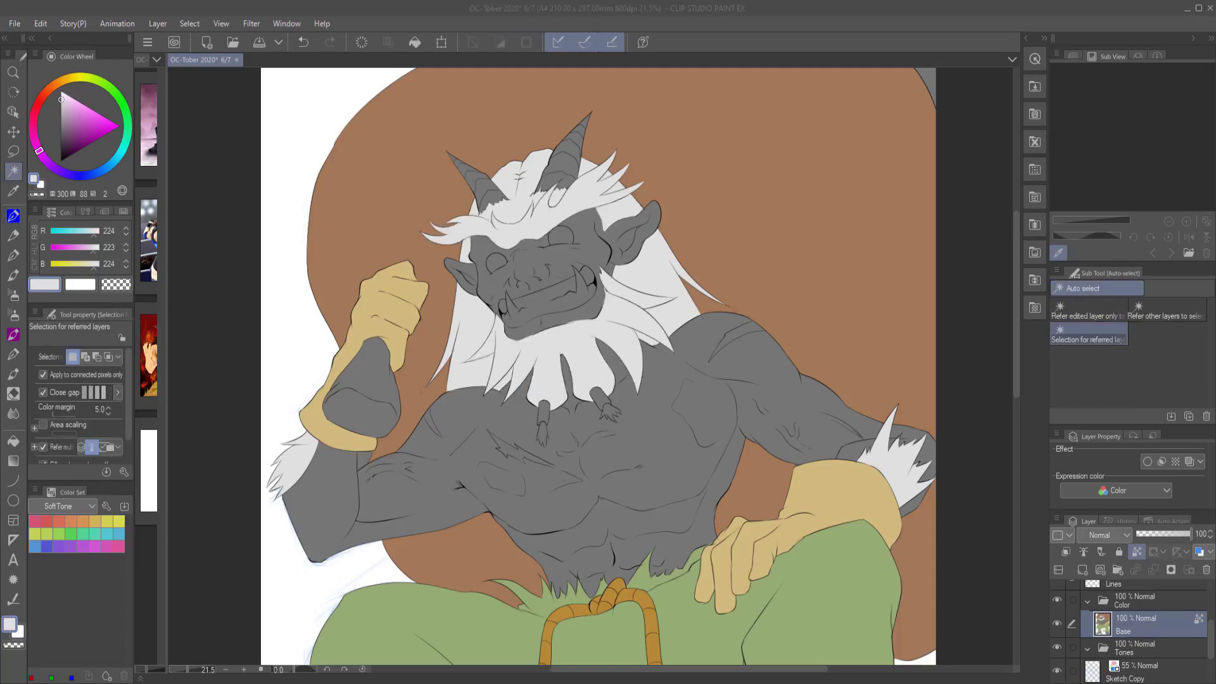
Touch up the black line art around the face and beard on the Lines layer
click(1133, 584)
scroll(565, 191, up, 2)
key(p)
alt+click(613, 278)
alt+click(626, 394)
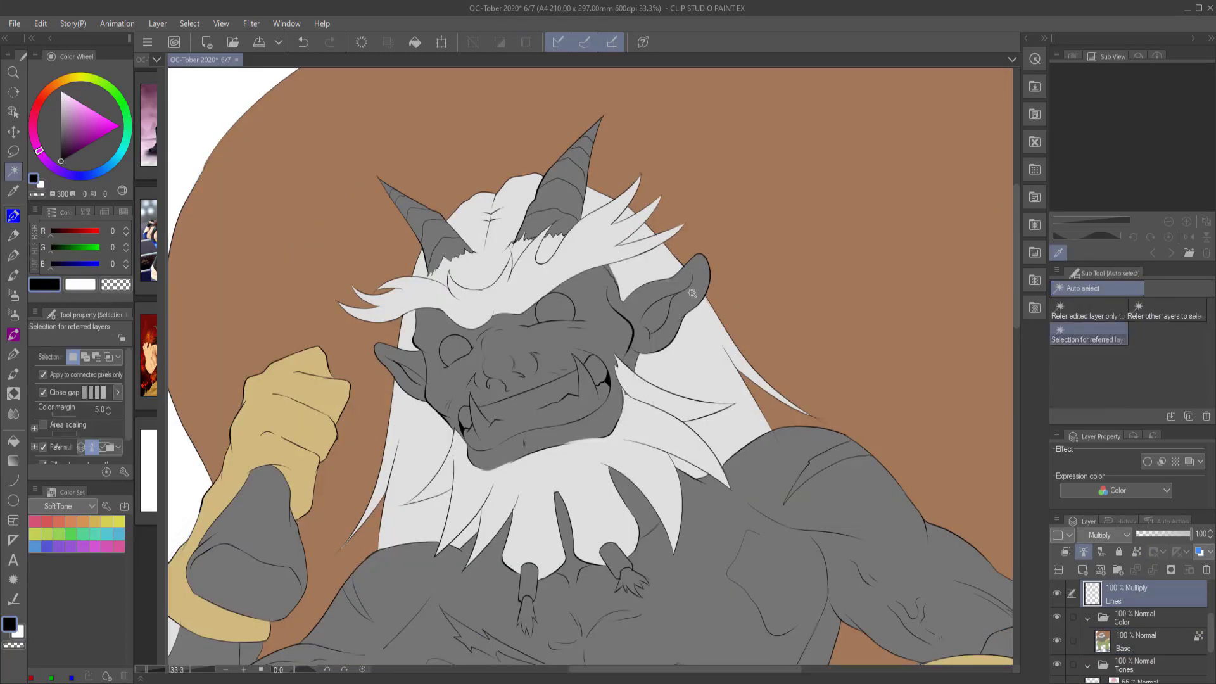
ctrl+click(625, 395)
Fill the beard beads with tan, the braid tips with light grey and the teeth with white on the Base layer
key(w)
click(472, 418)
scroll(472, 418, down, 1)
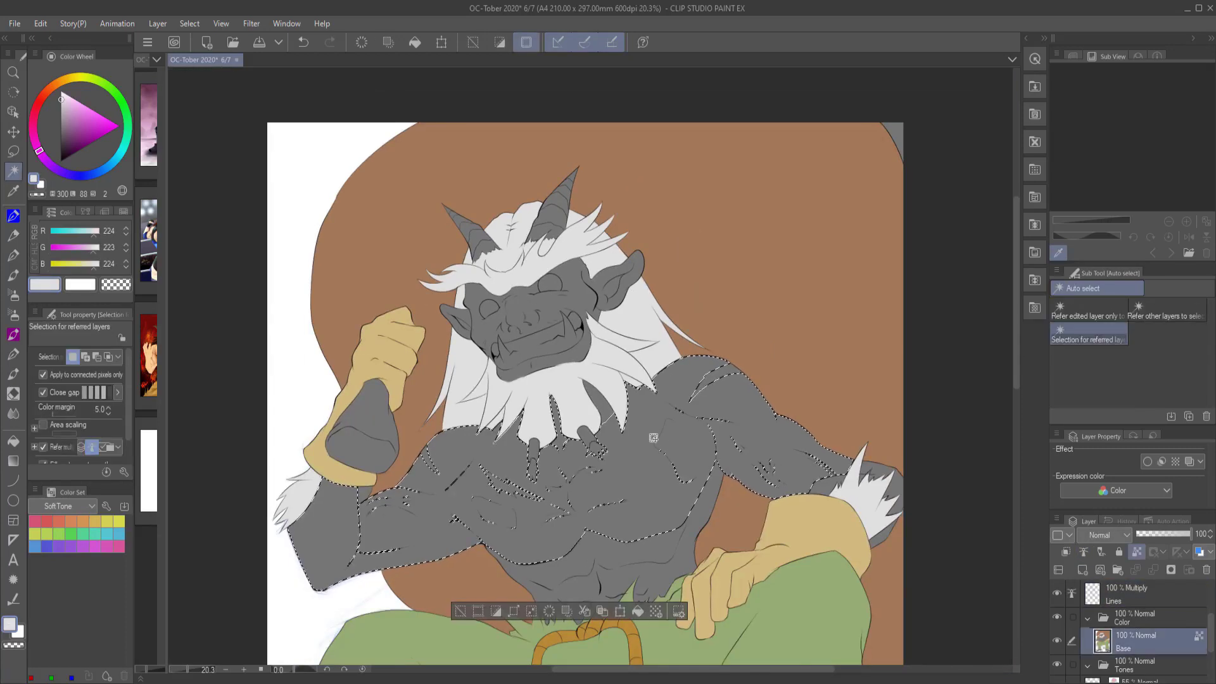
key(alt+Backspace)
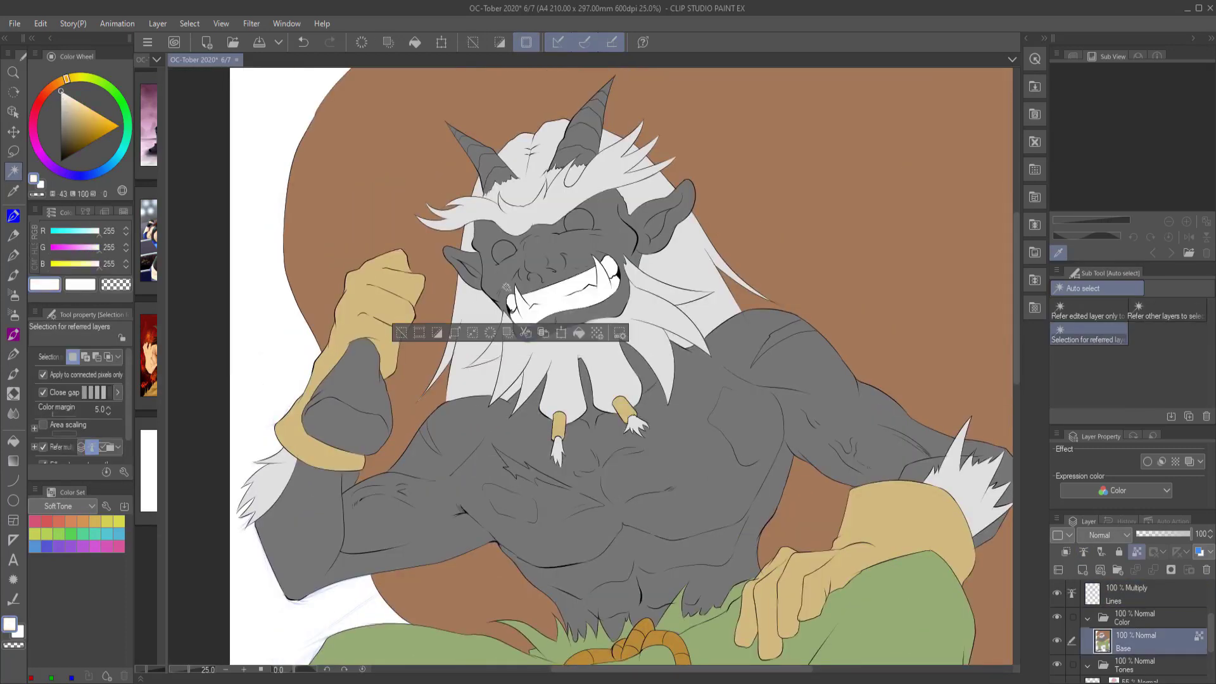
Fill both eyes with white and clear the selection
click(503, 250)
shift+click(578, 219)
key(alt+Backspace)
key(ctrl+d)
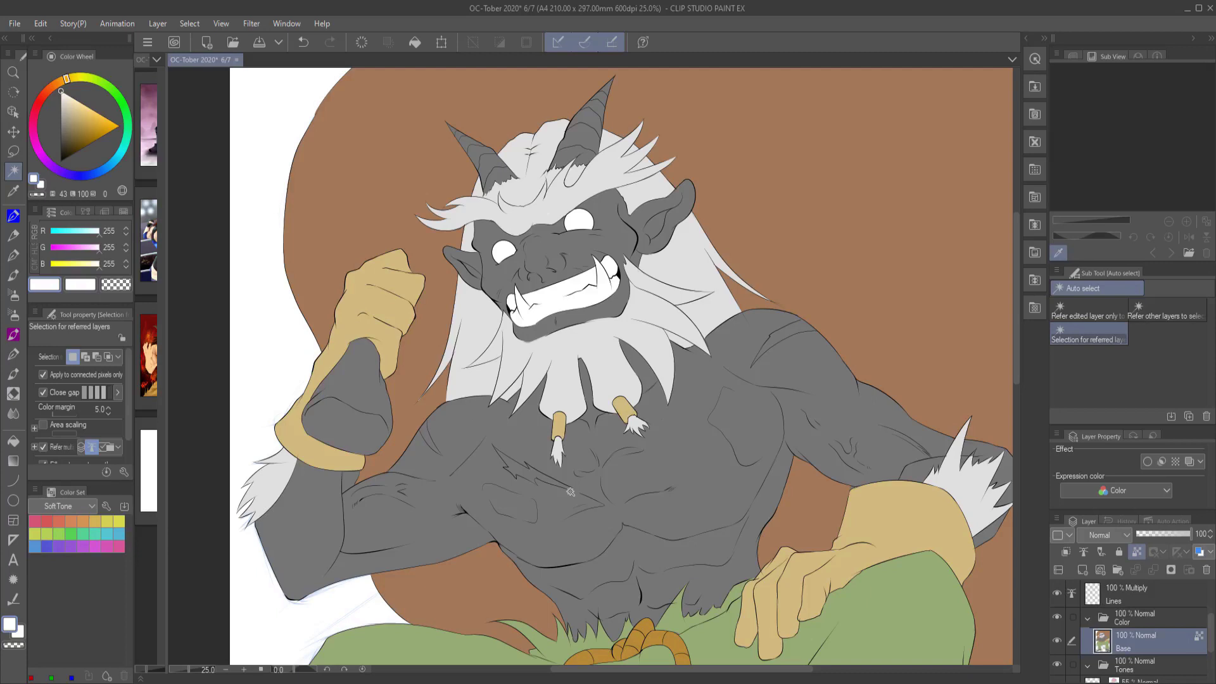
Fill the shoulder and chest scars with orange-red and the sack's neck in the raised fist with brown
scroll(602, 456, down, 1)
click(594, 375)
key(ctrl+d)
key(p)
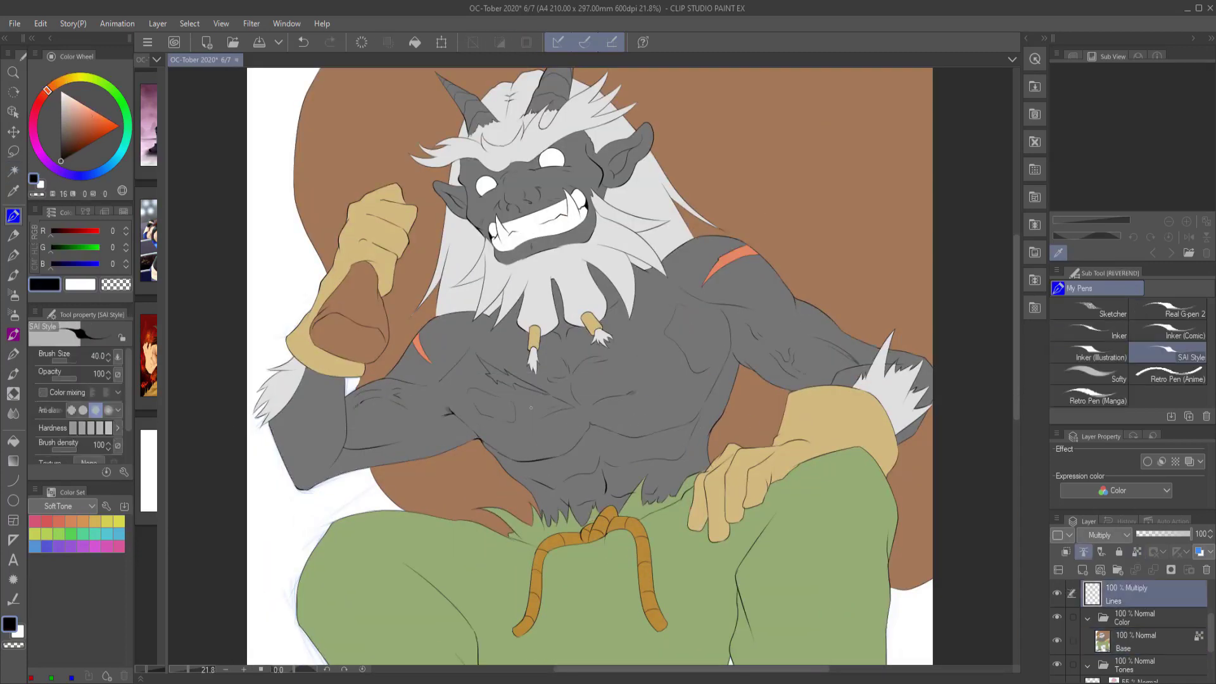
ctrl+shift+click(531, 408)
key(w)
Fill the toe claws on both feet with light grey
scroll(531, 407, down, 1)
scroll(531, 408, down, 5)
alt+click(807, 557)
click(849, 551)
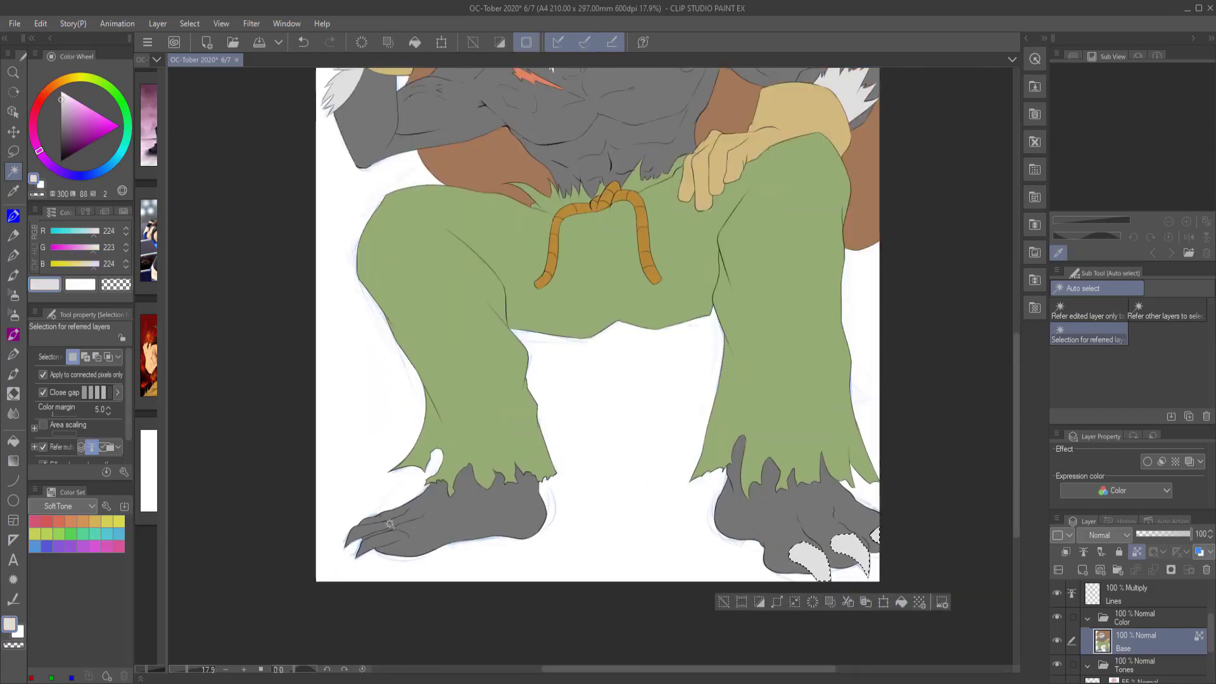
key(g)
click(380, 527)
key(p)
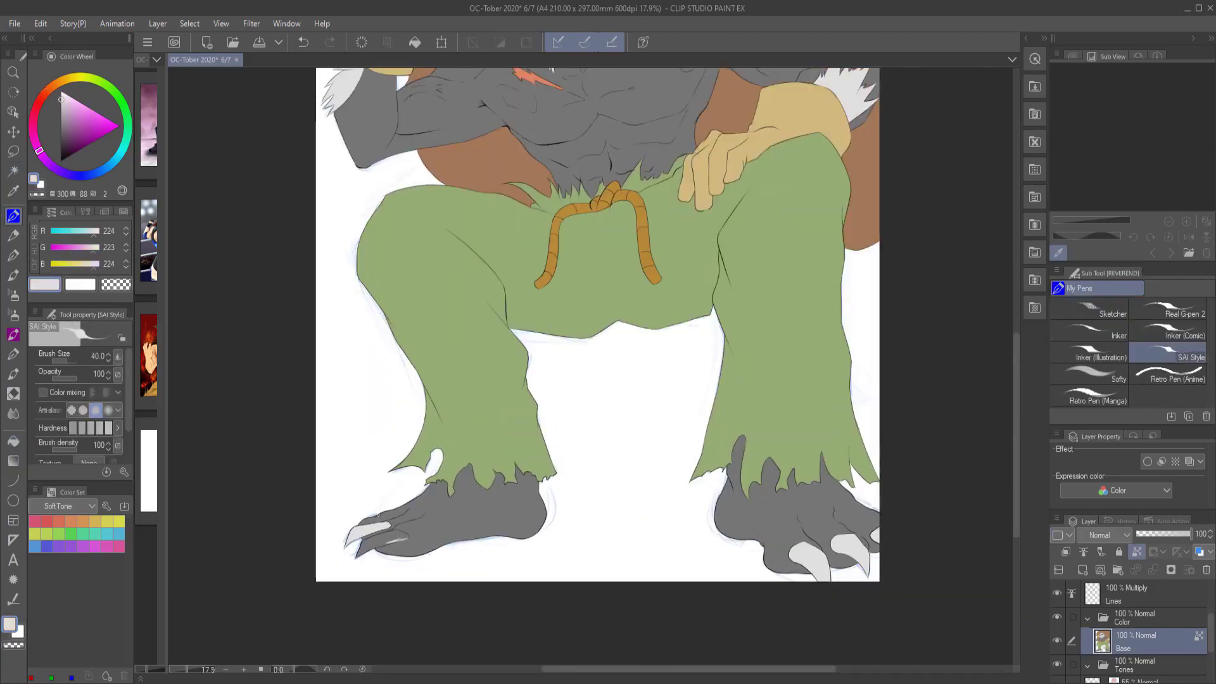
Select the leftover grey patch in the page's upper corner and add a new layer above Base
scroll(355, 497, down, 2)
key(w)
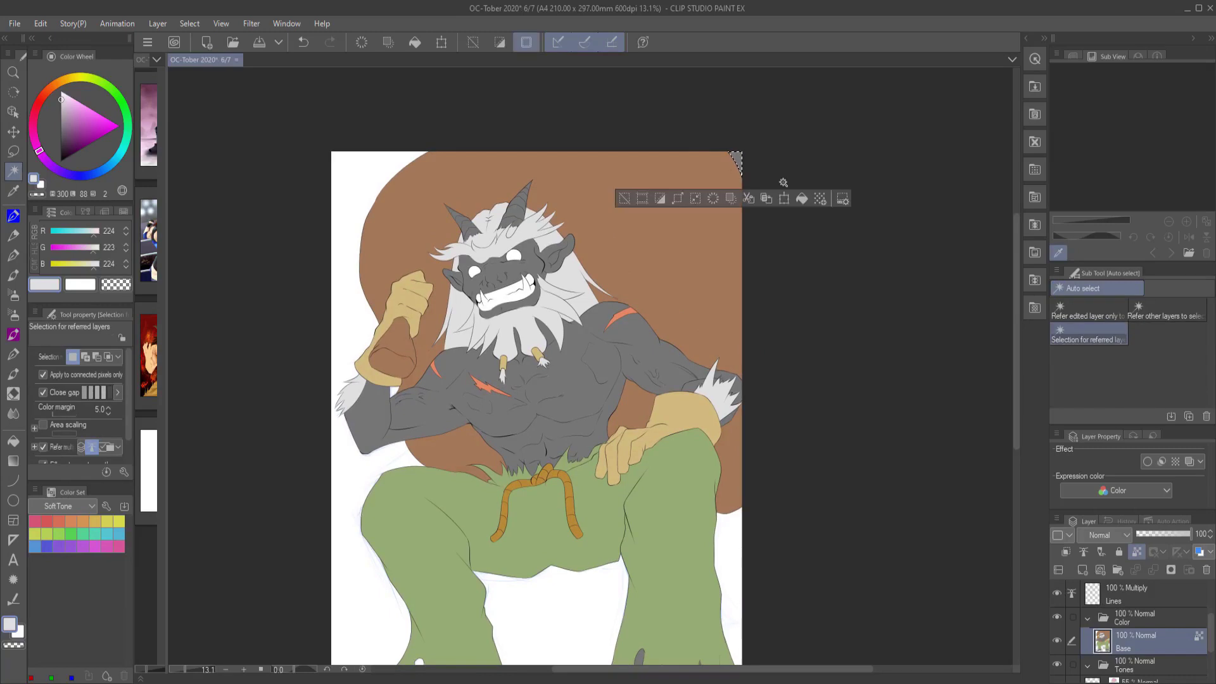
key(ctrl+shift+n)
Select both horns by referring to other layers and fill them with tan on the new layer
scroll(505, 139, up, 2)
click(505, 139)
scroll(504, 138, up, 1)
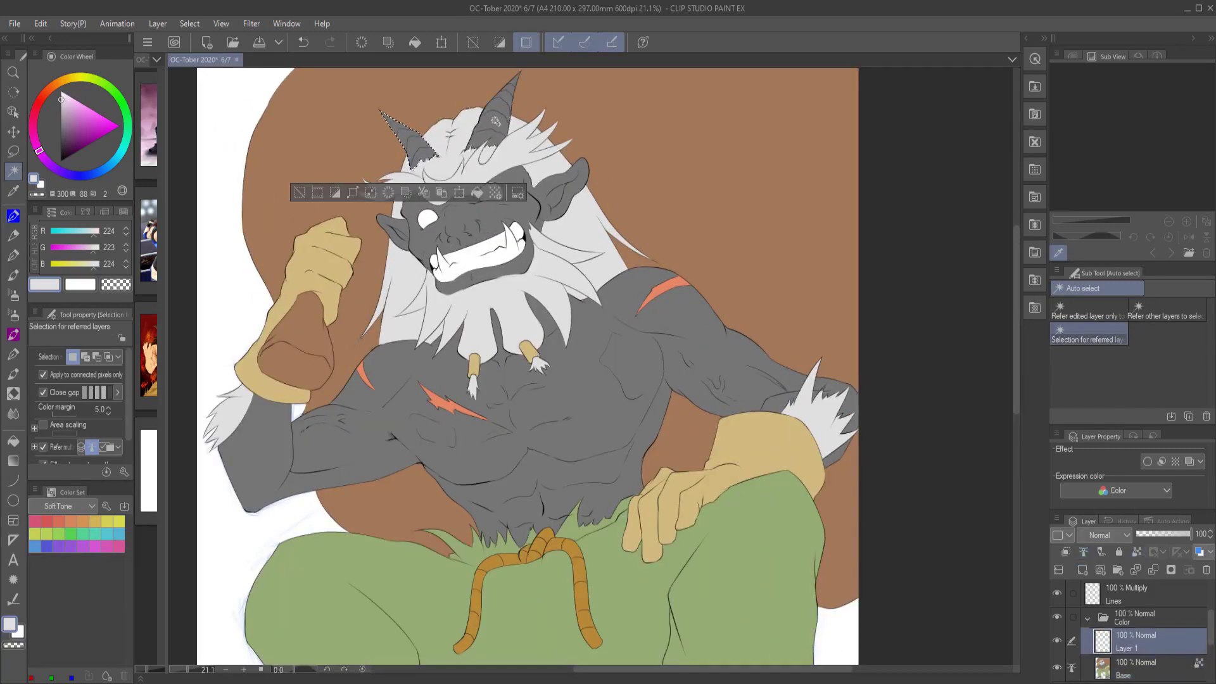
click(1166, 312)
shift+click(406, 137)
click(70, 80)
drag(71, 80, 66, 78)
drag(79, 104, 79, 115)
click(1140, 641)
key(alt+Delete)
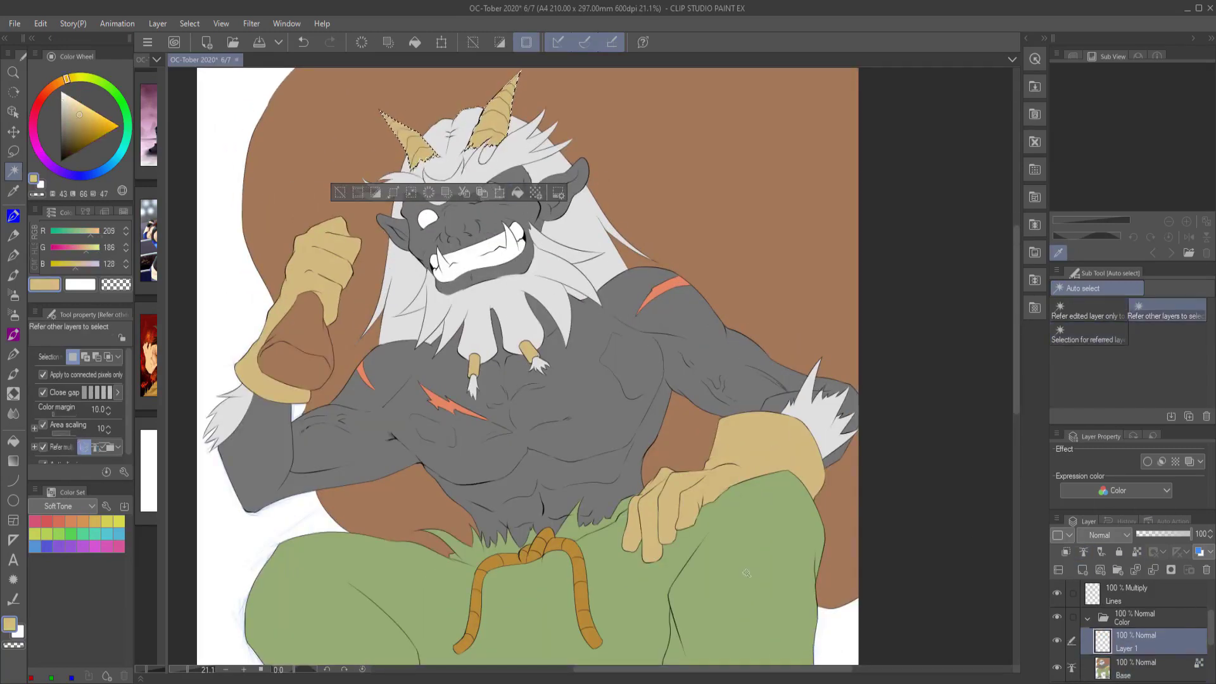
Select all grey skin areas of the face, torso and arms and mask the new layer, named Skin, to them
click(506, 412)
shift+click(462, 355)
shift+click(437, 253)
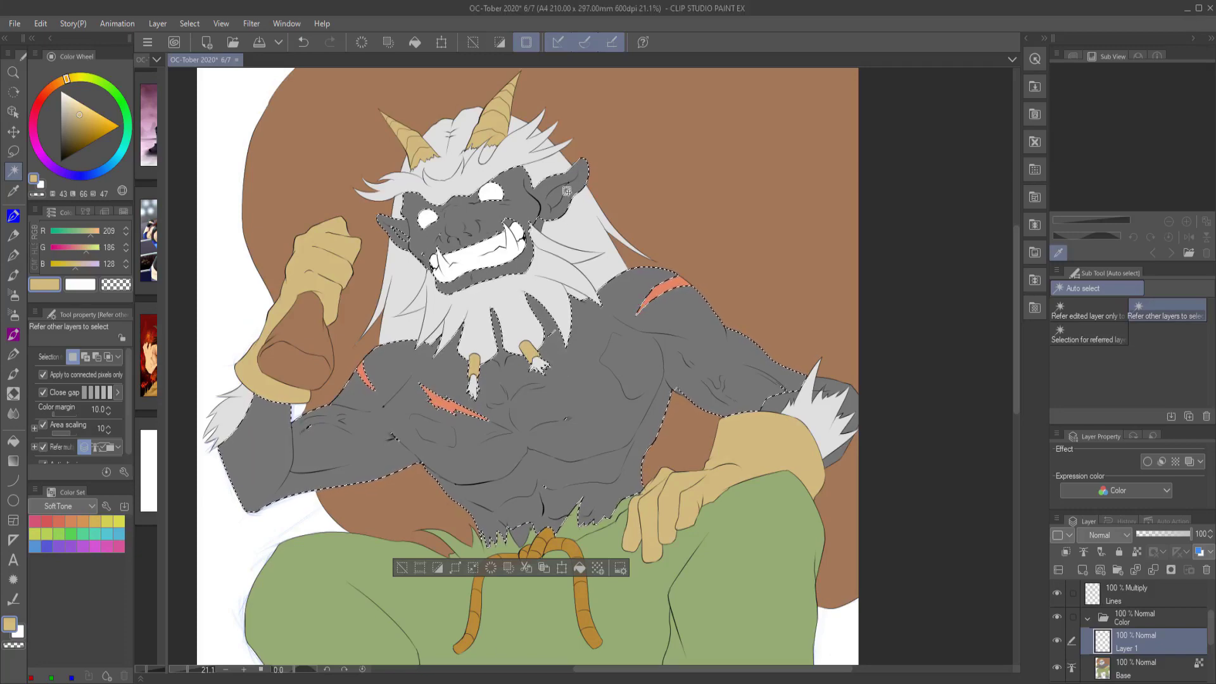
shift+click(795, 397)
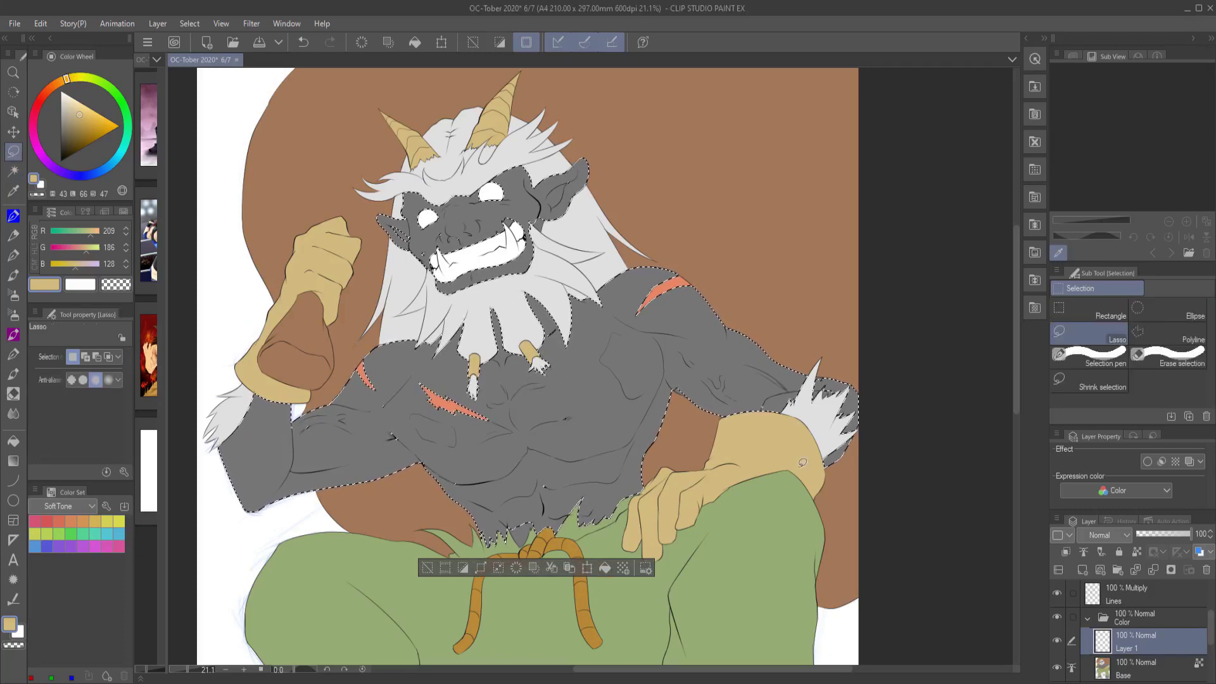
scroll(516, 339, up, 1)
click(1170, 571)
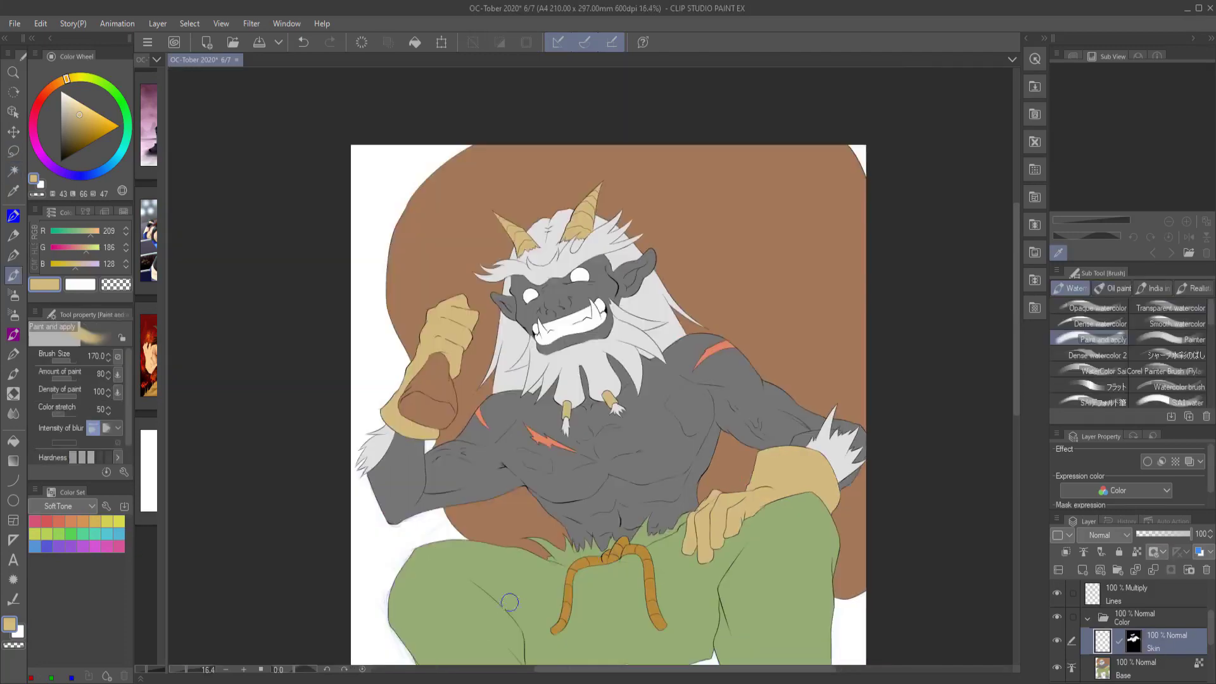
Shade beneath the beard and along both shoulders with dark grey on the Skin layer, using the Smooth watercolor brush
click(1176, 324)
alt+click(612, 364)
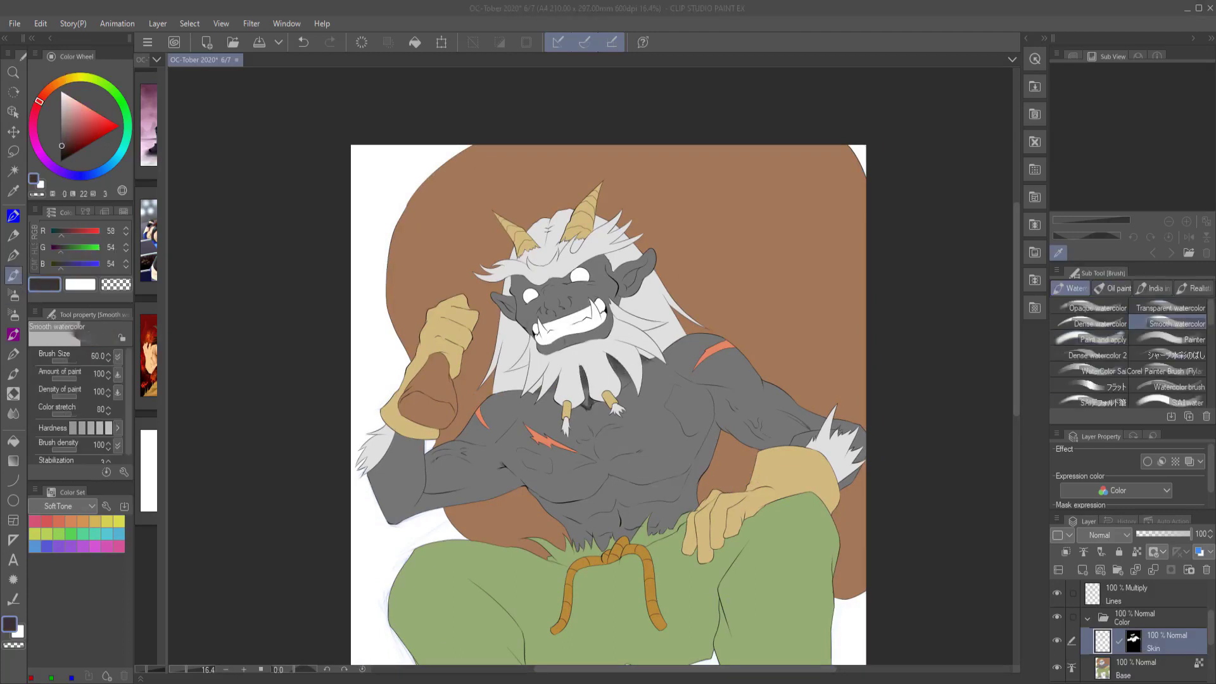
key(bracketleft)
drag(551, 392, 495, 398)
mouse_move(655, 360)
mouse_down()
mouse_move(679, 371)
mouse_move(705, 354)
mouse_move(710, 384)
mouse_up()
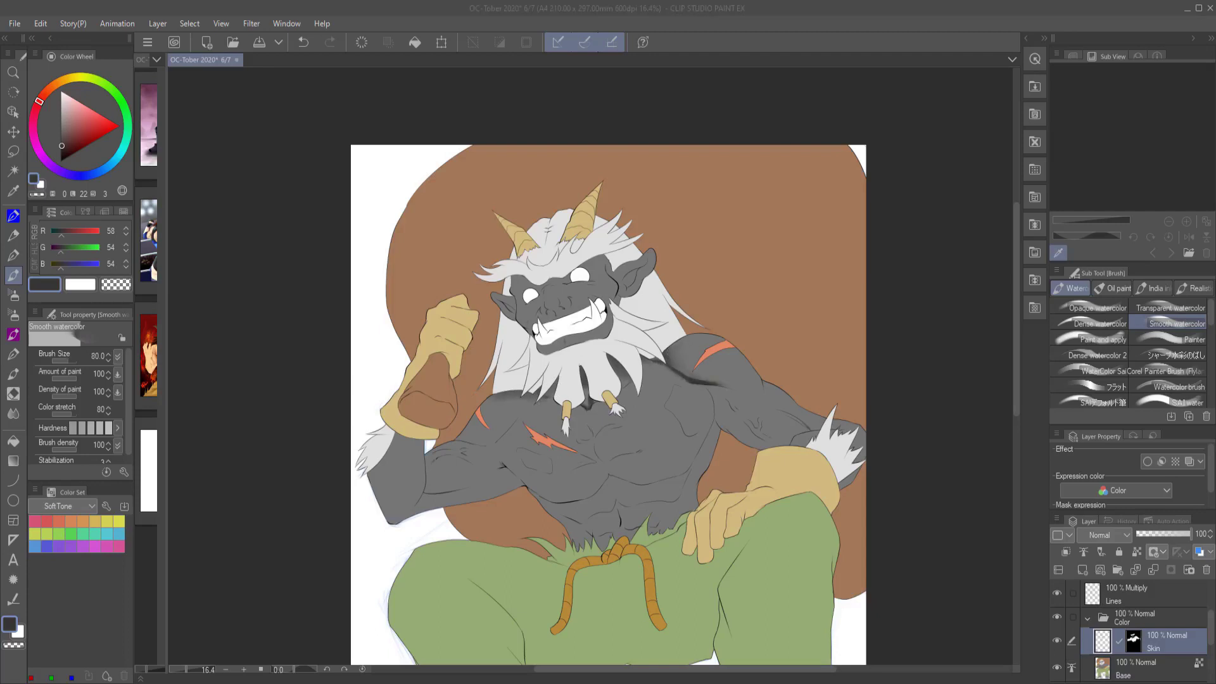
key(bracketleft)
scroll(728, 431, up, 2)
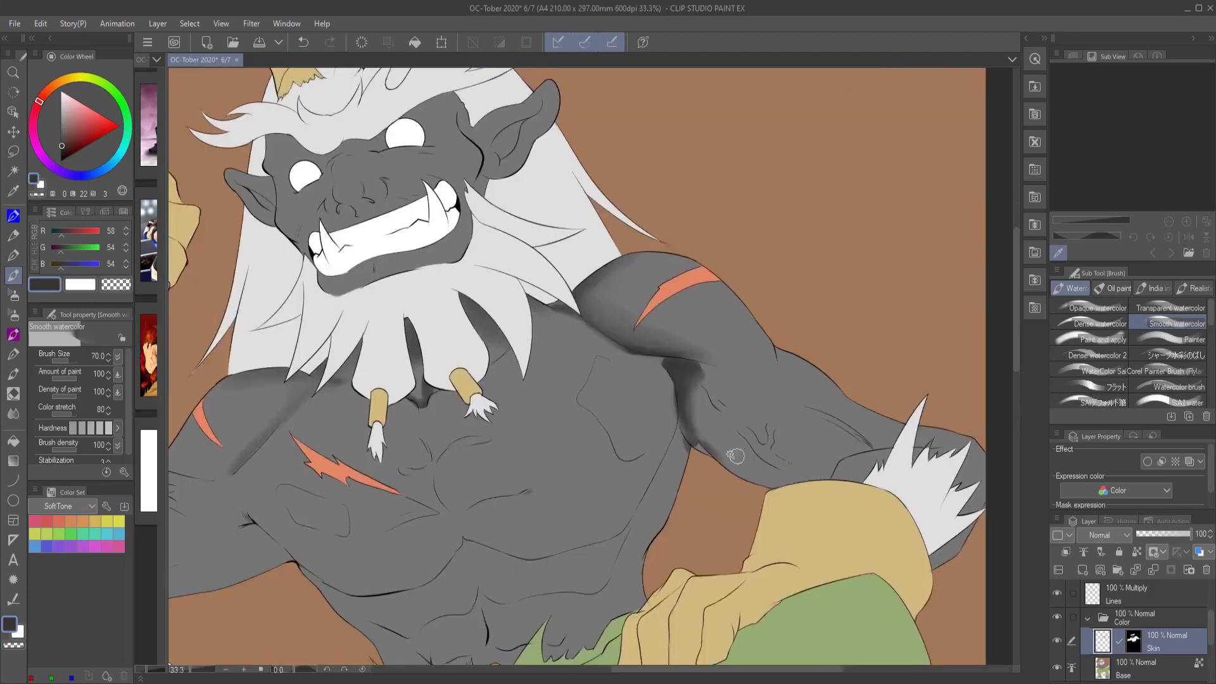
Shade the muscle contours, underside and forearm of the arm resting on the knee with dark grey
scroll(735, 456, down, 2)
key(bracketright)
scroll(736, 452, up, 1)
key(bracketleft)
key(bracketleft)
key(bracketleft)
key(bracketleft)
key(bracketleft)
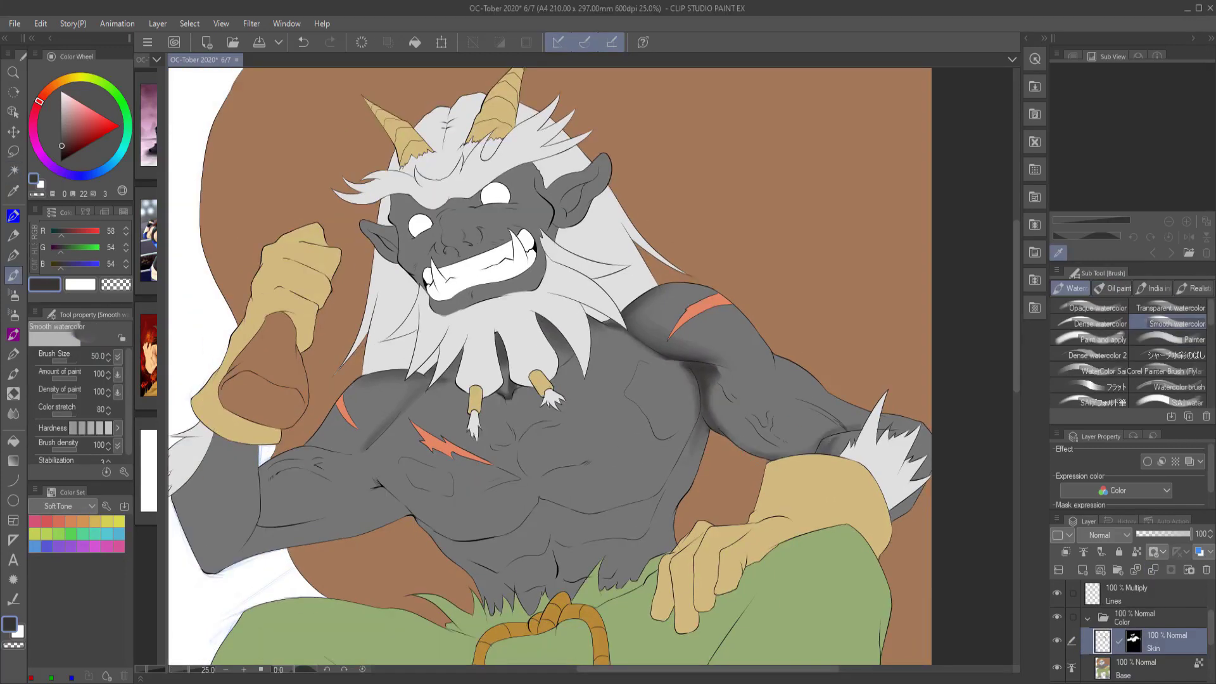
drag(849, 436, 802, 398)
key(bracketright)
key(bracketright)
drag(724, 358, 792, 377)
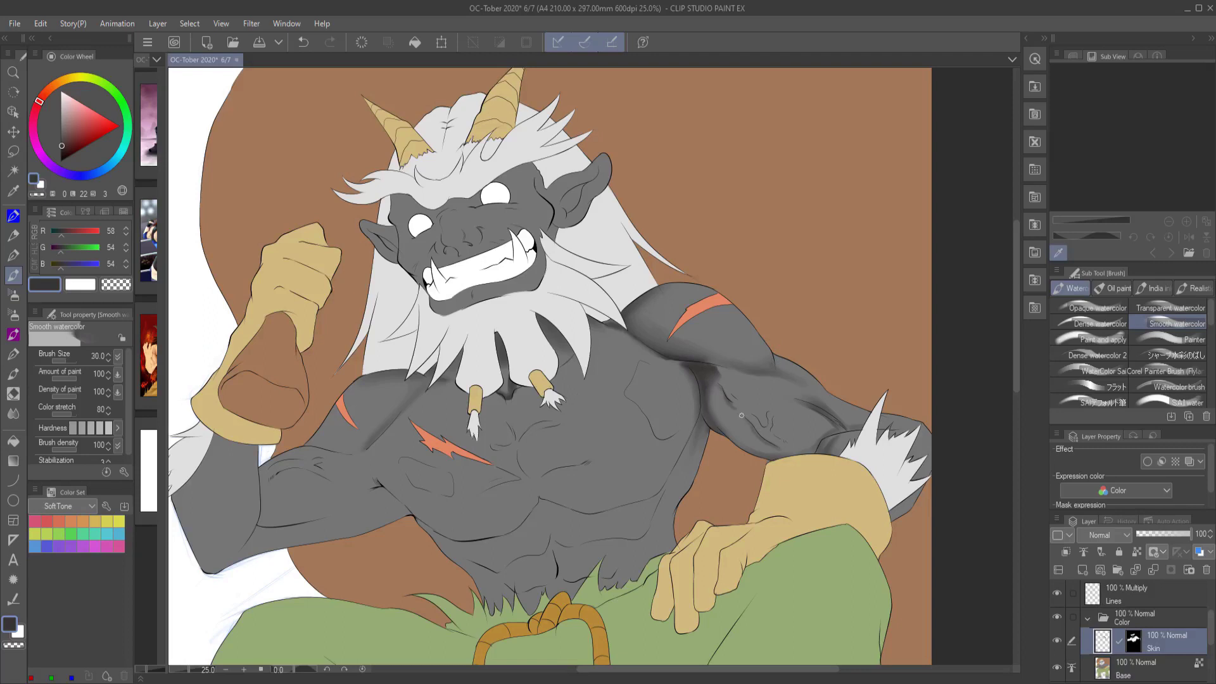
Shade the collarbone beside the beard and the chest's outer side near the resting arm's armpit
key(w)
scroll(958, 461, up, 2)
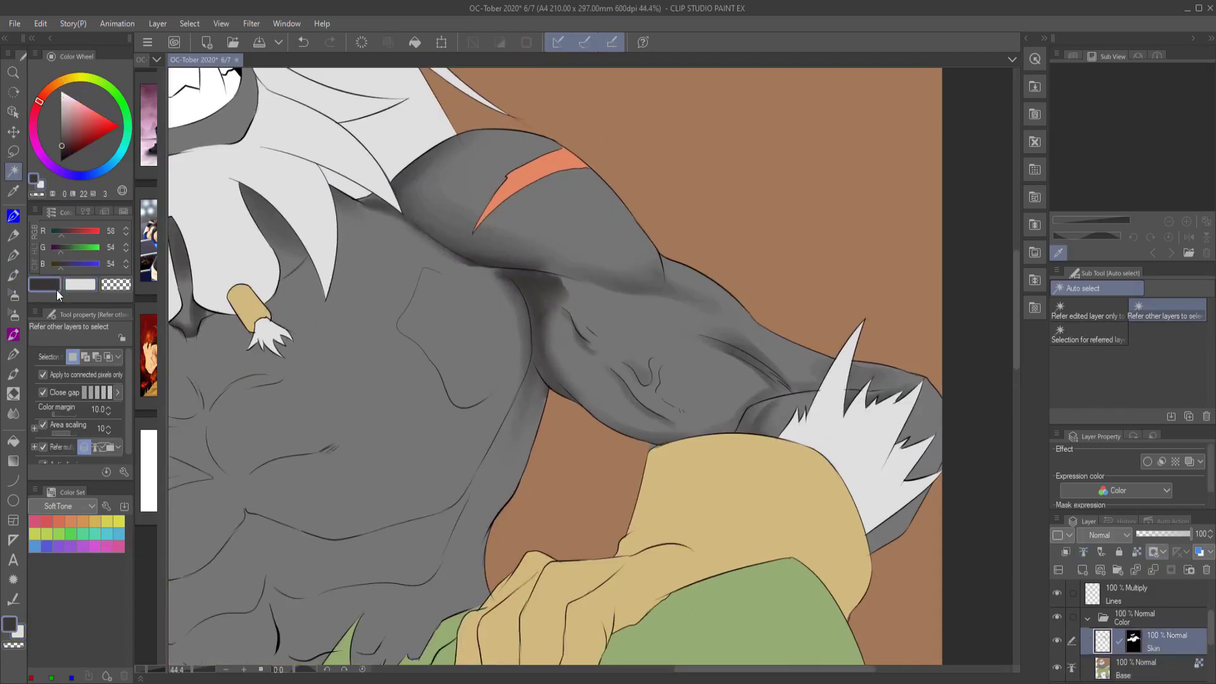
key(b)
scroll(752, 354, down, 2)
key(bracketright)
key(bracketright)
key(bracketright)
scroll(729, 330, left, 2)
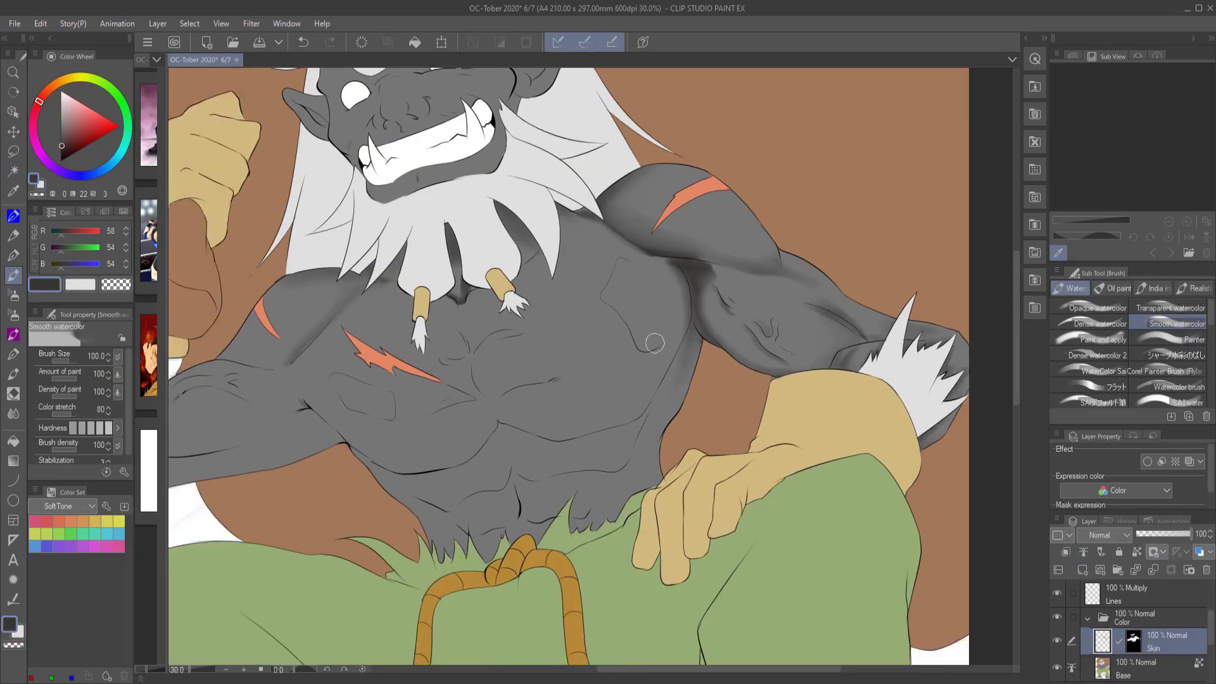
scroll(647, 287, left, 2)
drag(648, 286, 615, 272)
key(bracketleft)
key(bracketleft)
key(bracketleft)
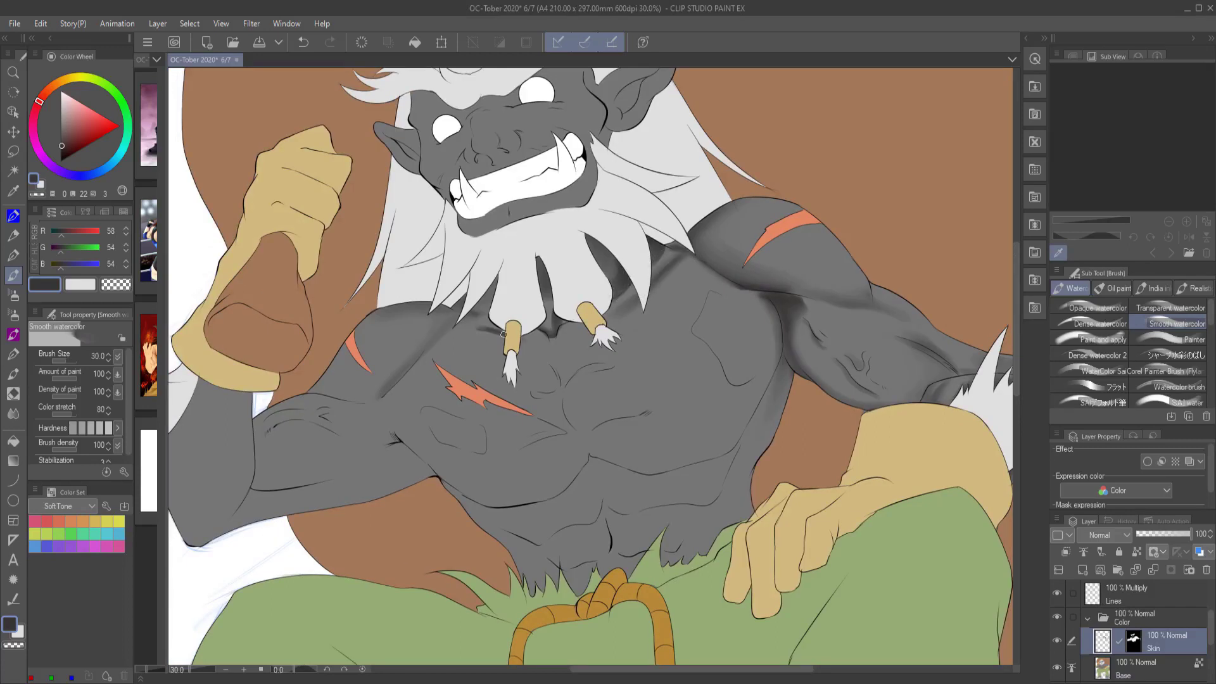
Shade the contours of the pectorals, the upper abdominal muscles and the side of the torso with dark grey
mouse_move(553, 392)
mouse_down()
mouse_move(650, 413)
mouse_move(560, 436)
mouse_move(466, 380)
mouse_move(589, 457)
mouse_move(450, 513)
mouse_up()
key(bracketright)
key(bracketright)
key(bracketright)
key(bracketright)
key(bracketright)
scroll(836, 434, down, 1)
key(bracketleft)
key(bracketleft)
drag(766, 387, 776, 444)
mouse_move(634, 456)
mouse_down()
mouse_move(741, 472)
mouse_move(643, 504)
mouse_up()
drag(551, 526, 640, 500)
drag(741, 501, 685, 482)
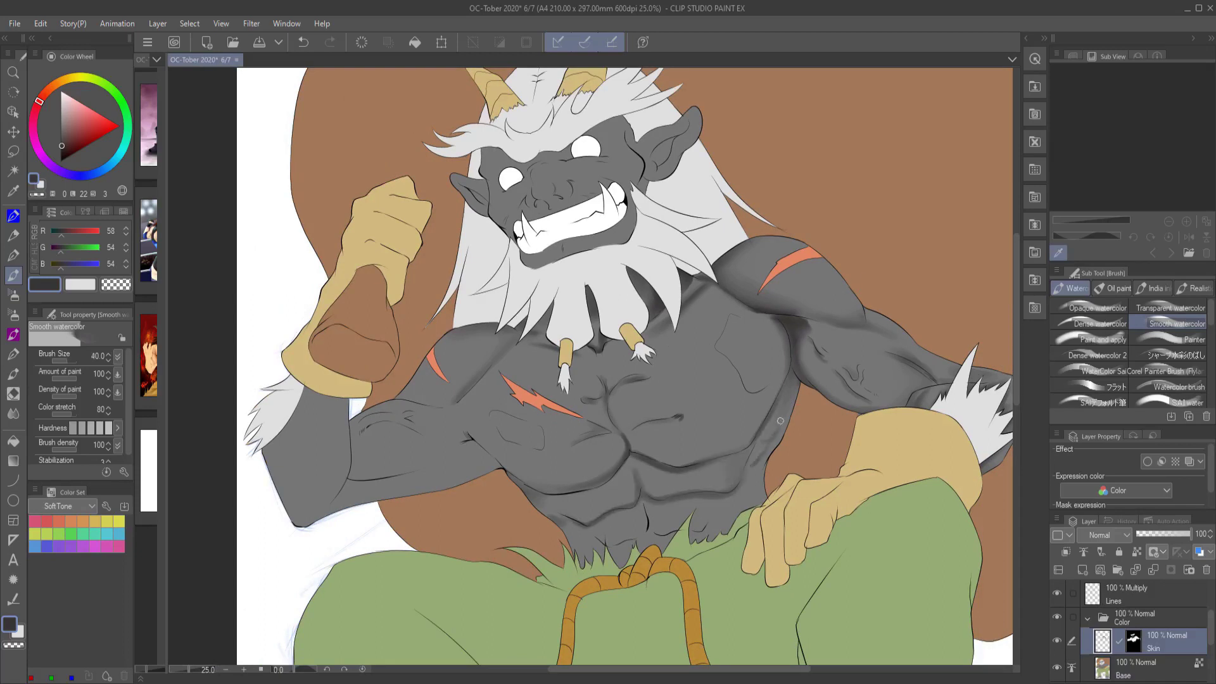
Shade the lower abdominal muscles and the waist down to the trousers' ragged edge
key(bracketright)
key(bracketright)
key(bracketright)
drag(569, 515, 575, 485)
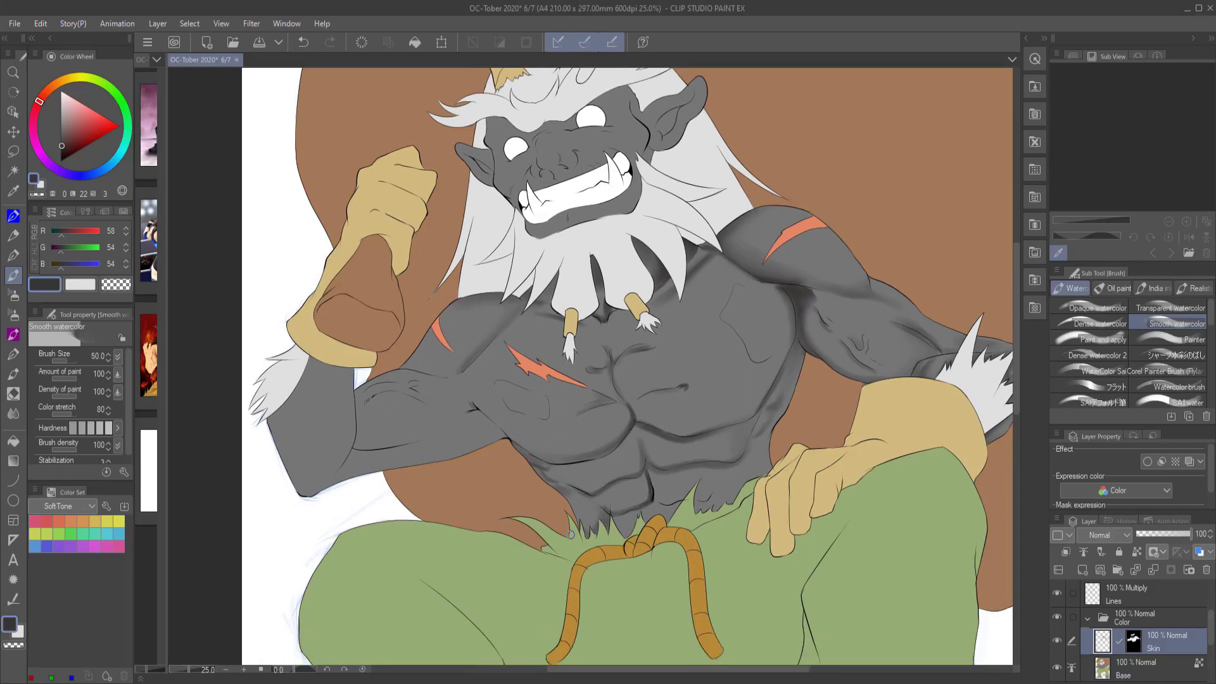
key(bracketright)
key(bracketright)
key(bracketright)
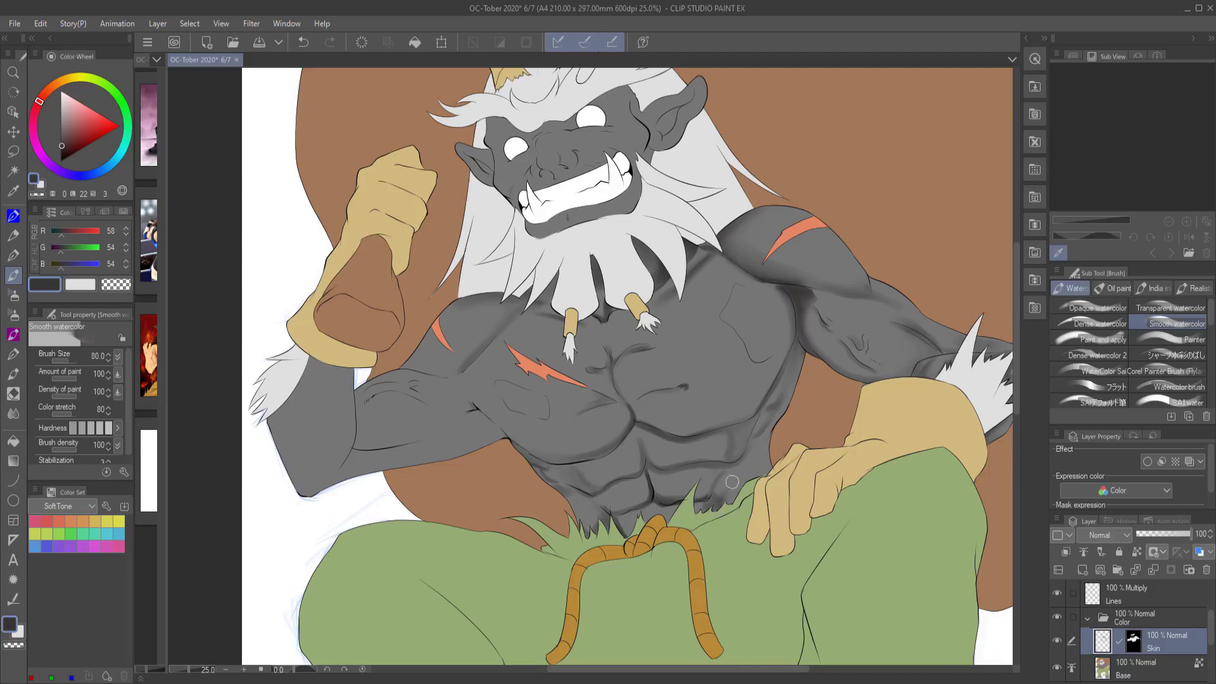
drag(719, 529, 748, 546)
Shade the shoulder, armpit and upper-arm underside of the raised arm with dark grey
key(bracketright)
key(bracketright)
key(bracketright)
key(bracketright)
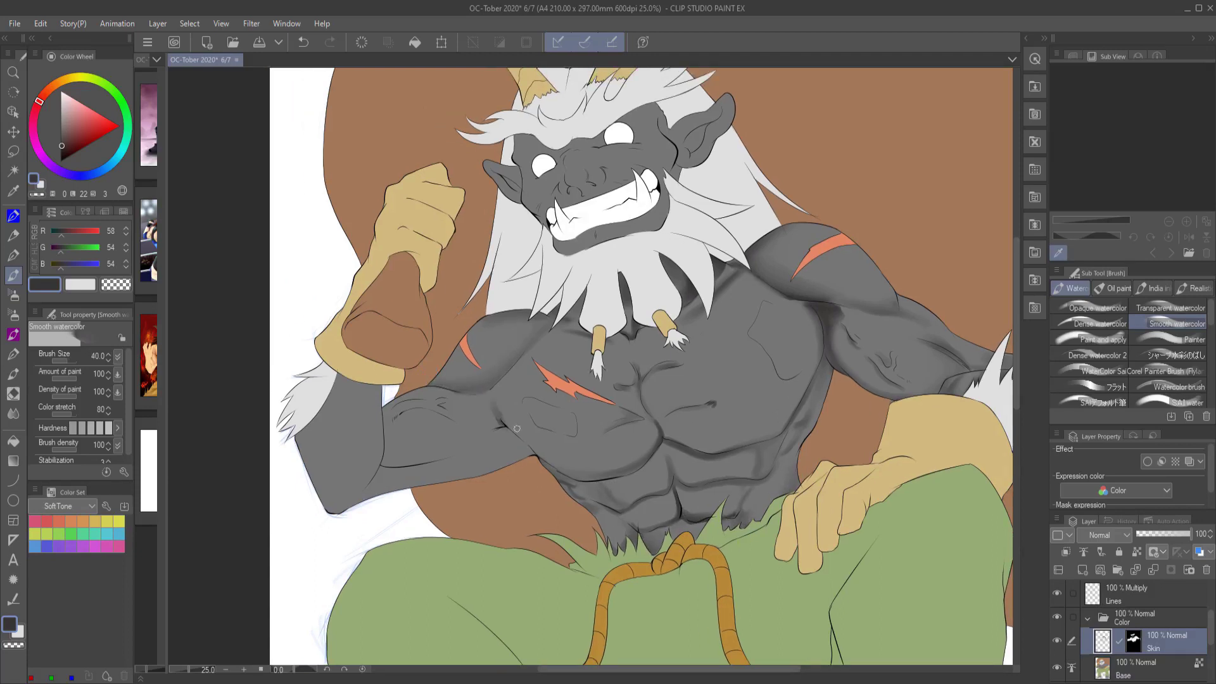
key(bracketleft)
key(bracketleft)
key(bracketleft)
key(bracketleft)
key(bracketleft)
key(bracketleft)
key(bracketleft)
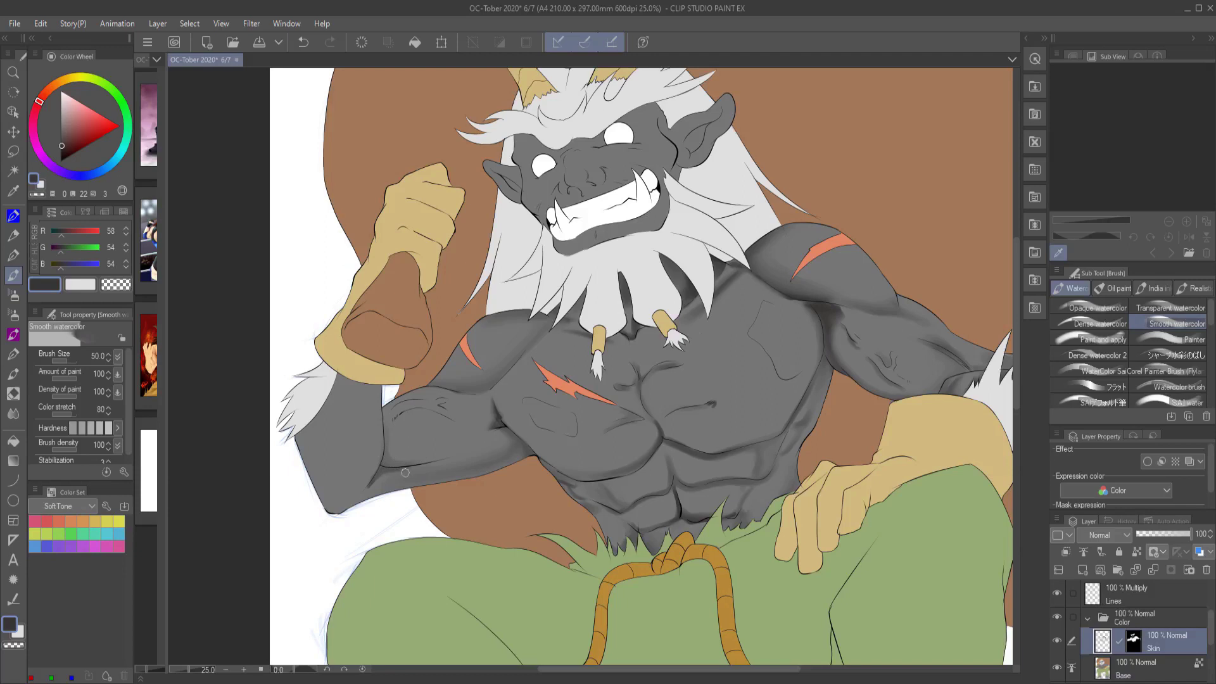
Shade the biceps, elbow and forearm of the raised arm with dark grey
key(bracketleft)
key(bracketleft)
key(bracketleft)
key(bracketleft)
drag(472, 414, 509, 392)
key(bracketleft)
key(bracketleft)
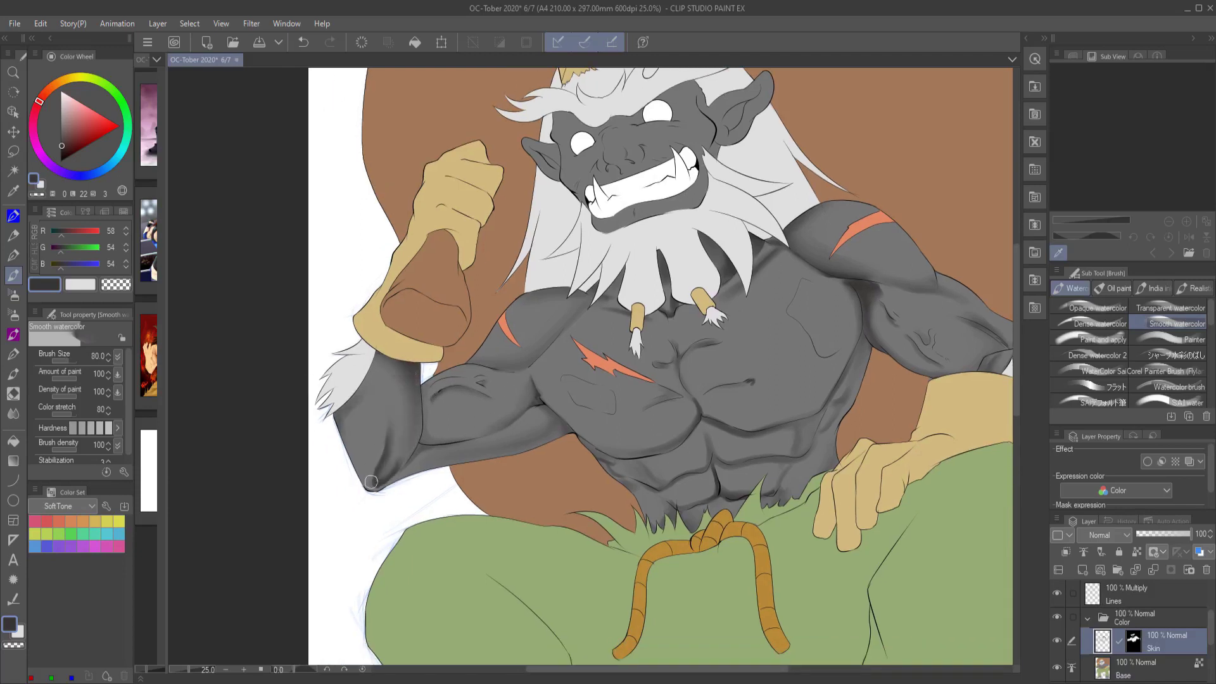
Deepen the shadows on the raised arm's shoulder and forearm, enlarging the brush to 100
scroll(430, 409, up, 1)
key(bracketright)
key(bracketright)
key(bracketright)
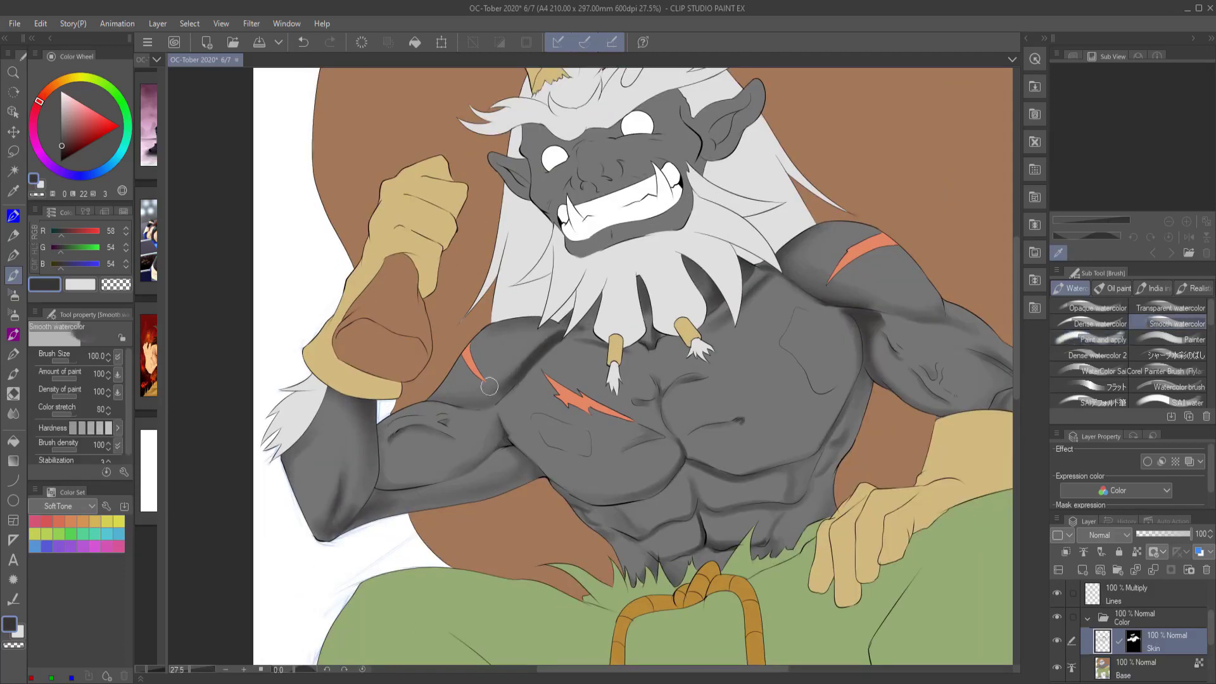
scroll(597, 325, down, 1)
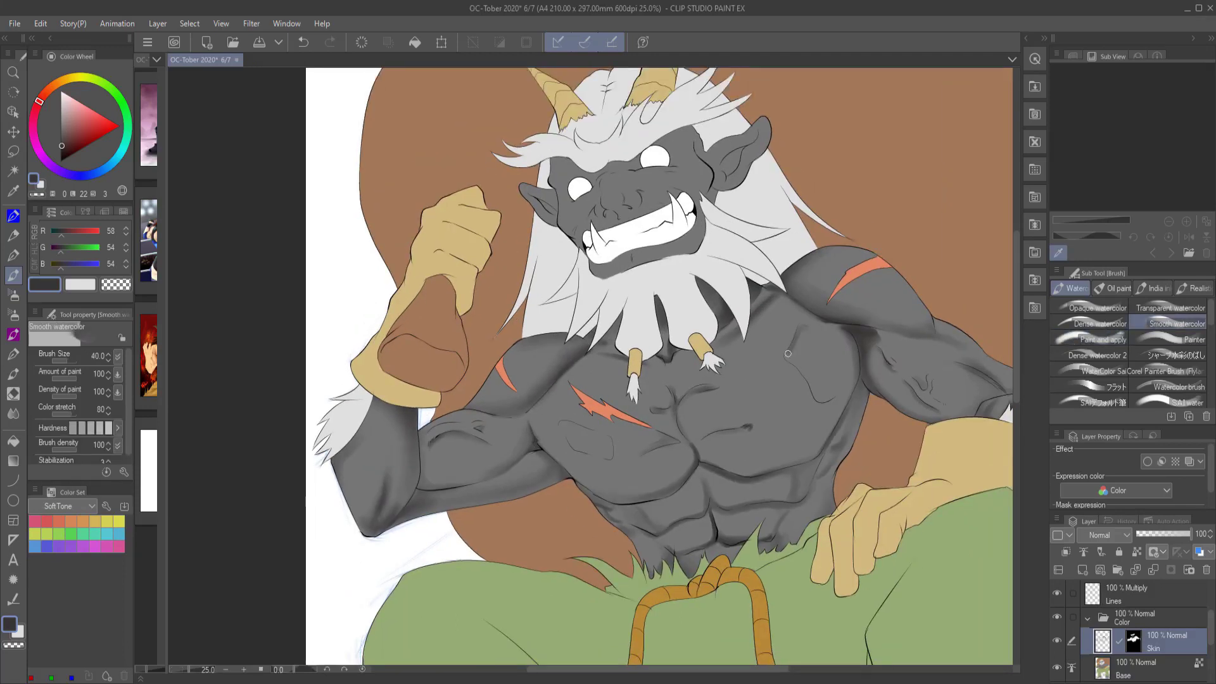
Darken the outlined patches on both pectorals and the sockets around the eyes
drag(570, 428, 605, 447)
drag(601, 291, 596, 325)
key(bracketleft)
mouse_move(602, 203)
mouse_down()
mouse_move(684, 163)
mouse_move(595, 210)
mouse_move(666, 206)
mouse_move(691, 194)
mouse_move(553, 198)
mouse_up()
key(bracketleft)
key(bracketleft)
key(bracketleft)
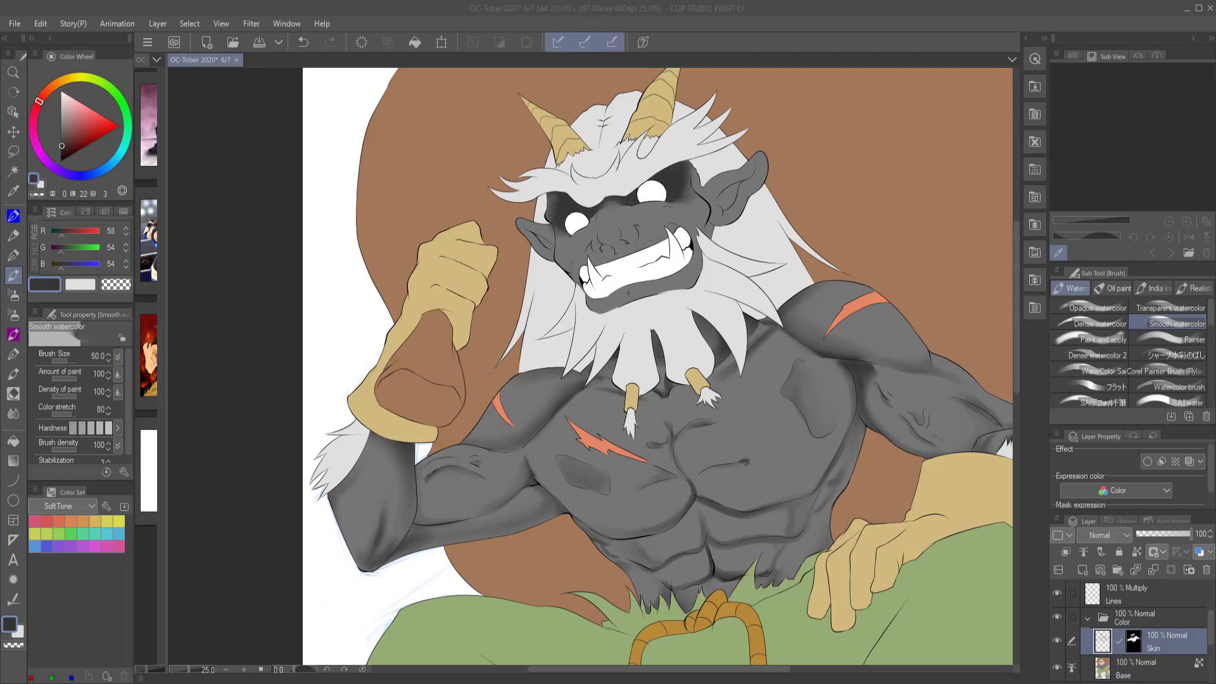
Soften the skin shadows on the torso and arms with the Paint and apply brush, reducing its size to 20
drag(804, 494, 683, 418)
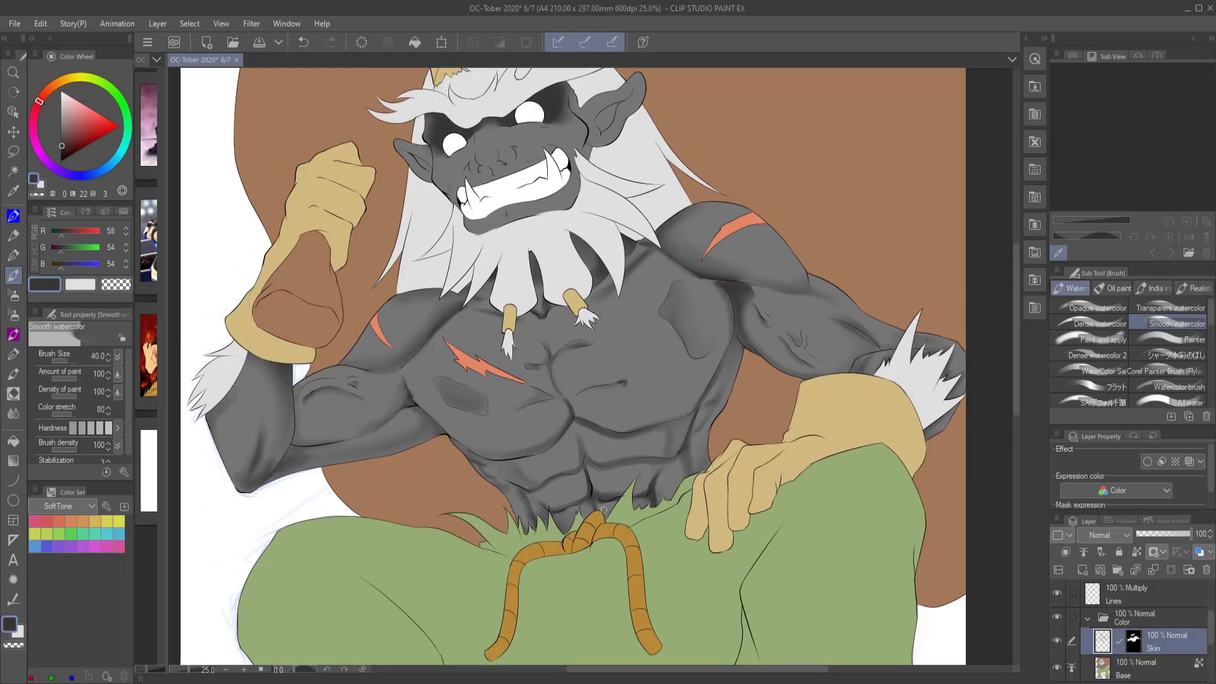
key(period)
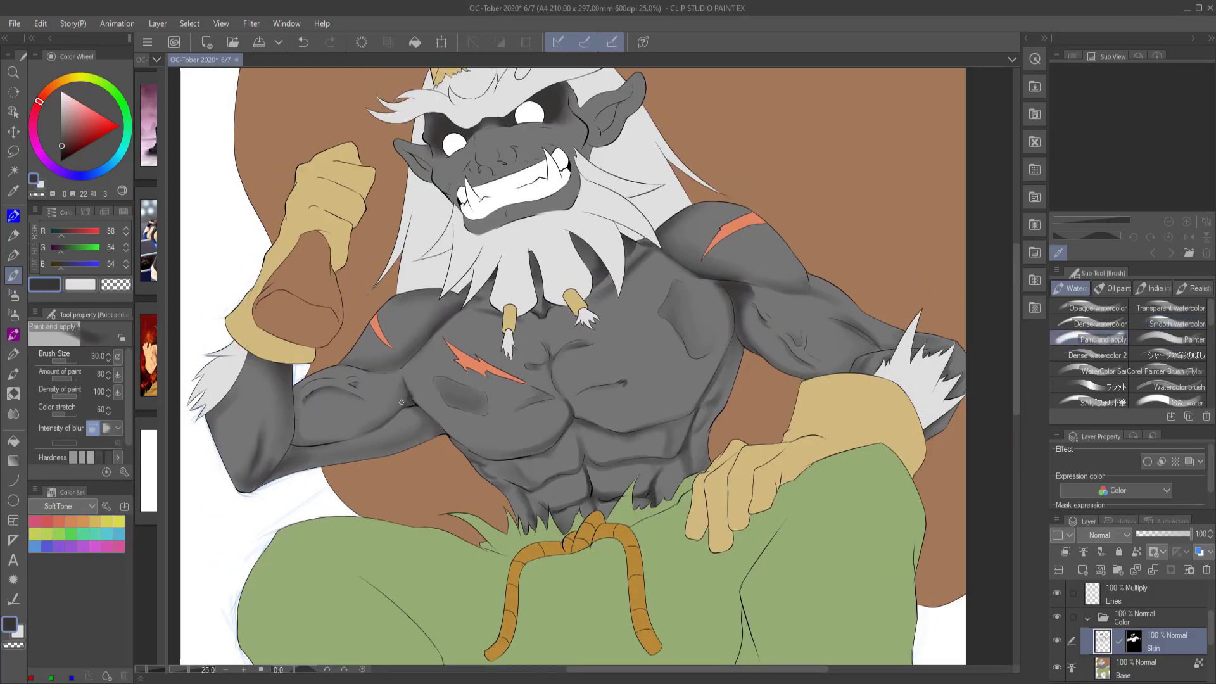
scroll(355, 399, down, 2)
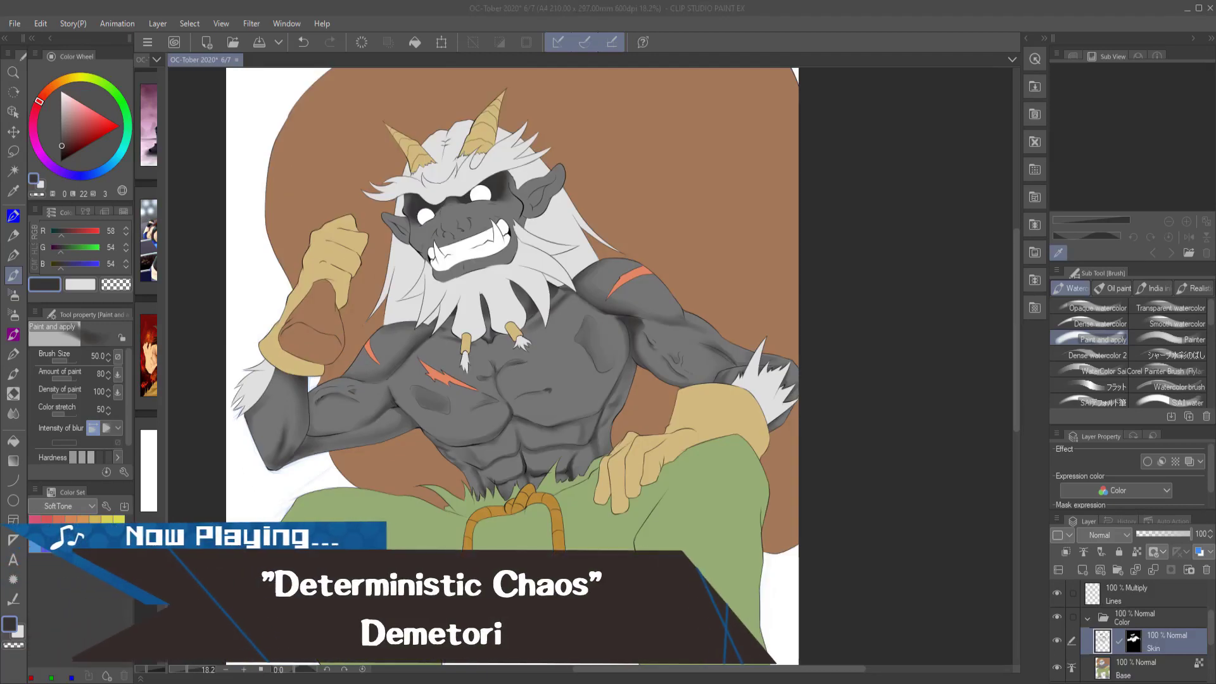
key(bracketleft)
key(bracketleft)
key(bracketleft)
key(bracketleft)
key(bracketleft)
key(bracketleft)
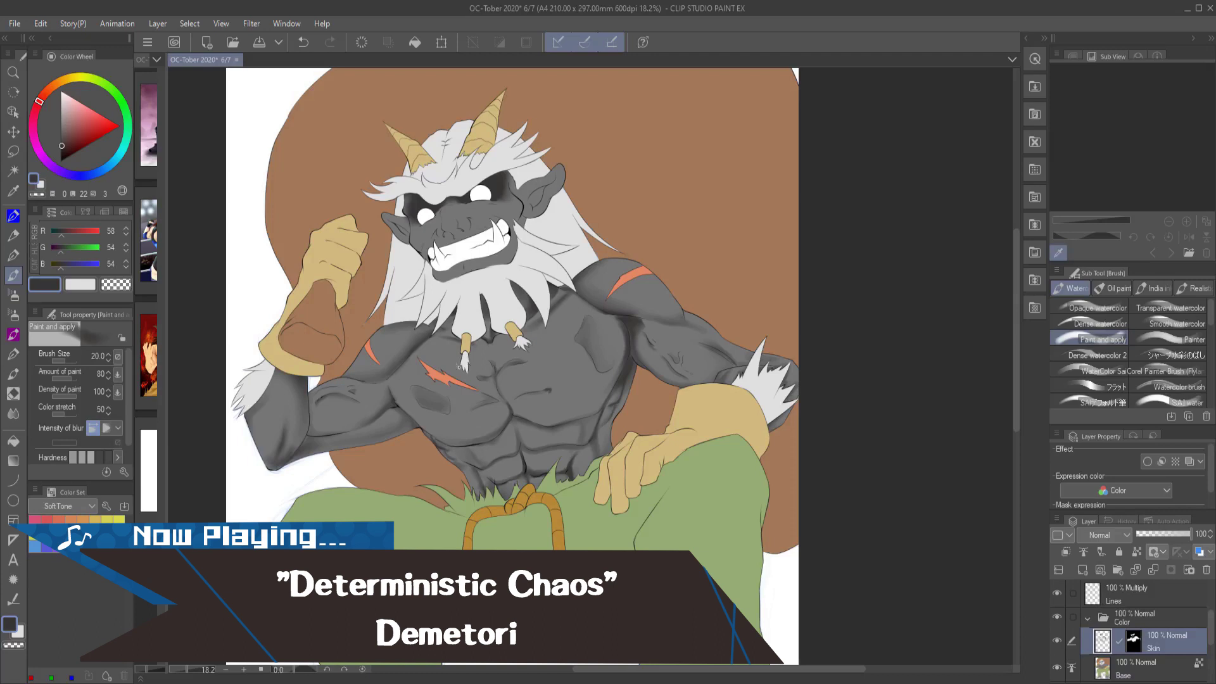
Shade the ears, nose and cheeks with dark grey using the Smooth watercolor brush
scroll(459, 367, up, 1)
key(comma)
key(bracketright)
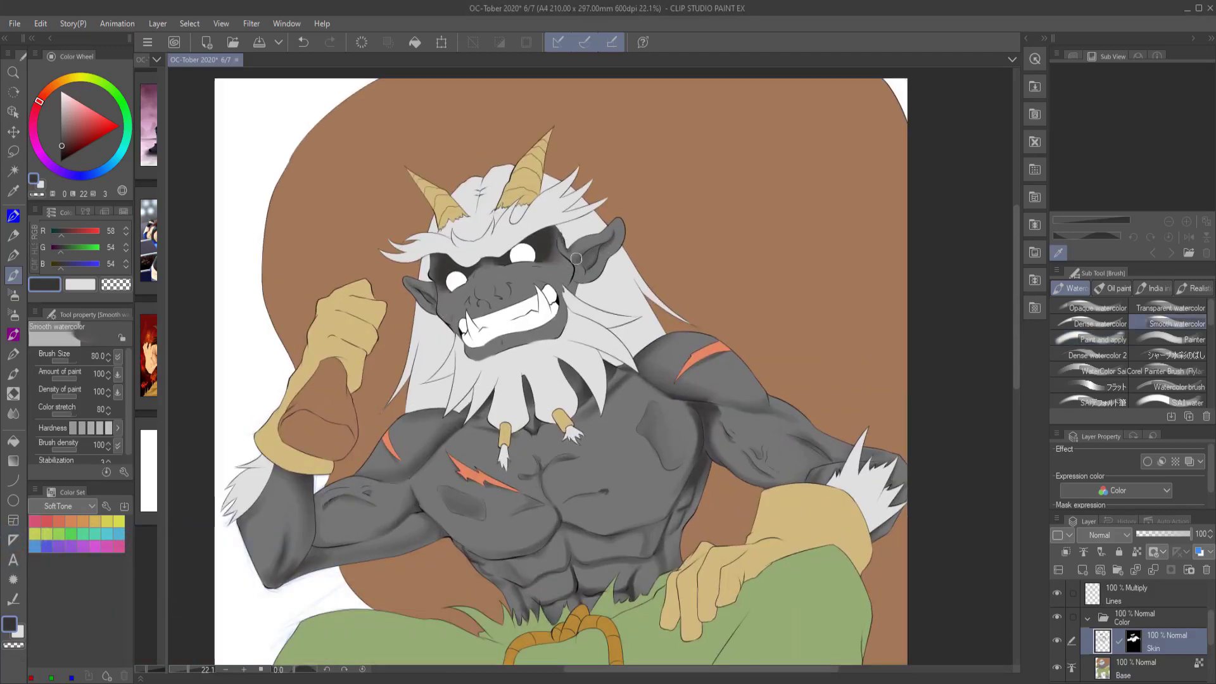
key(bracketright)
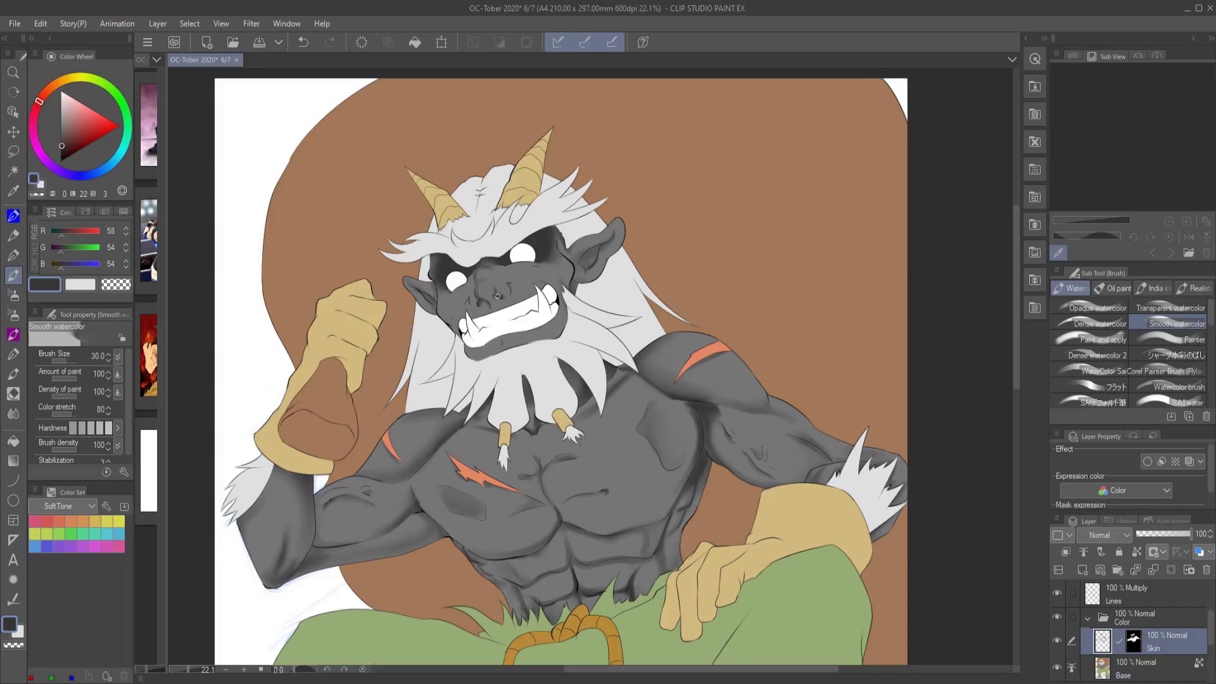
key(bracketleft)
key(bracketleft)
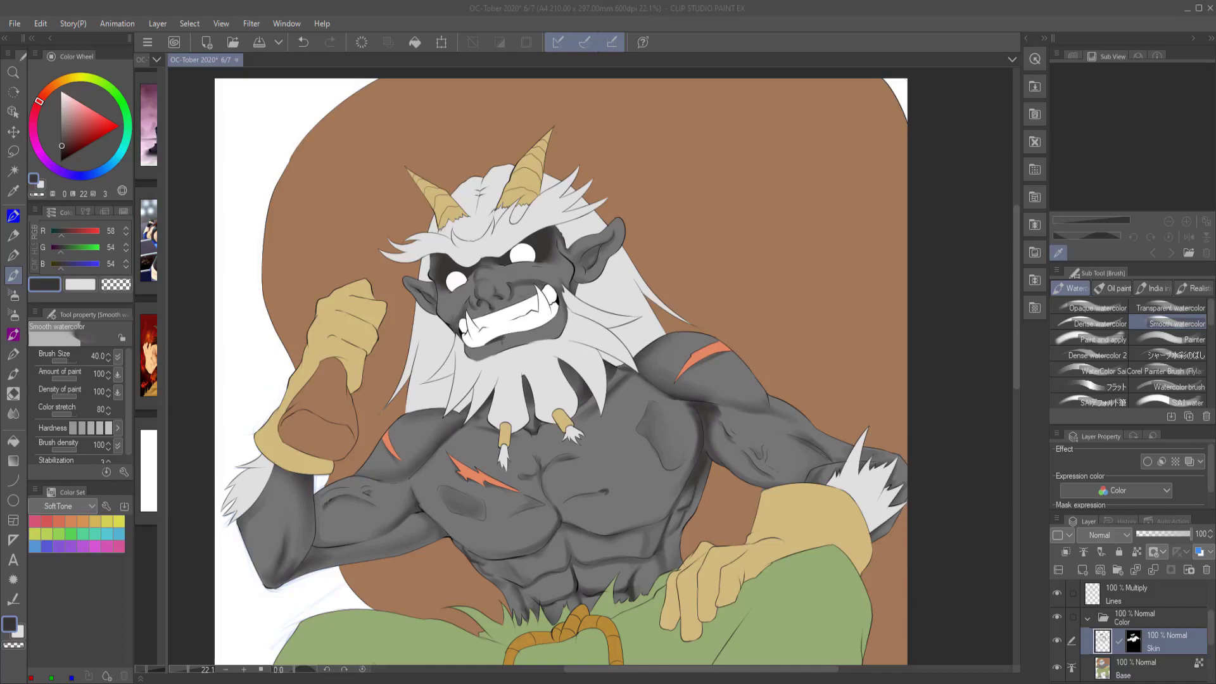
Shade the scars with dark red on a masked layer named Scars, using the Soft airbrush reduced to size 80
key(bracketleft)
key(bracketleft)
key(bracketleft)
key(bracketleft)
key(bracketleft)
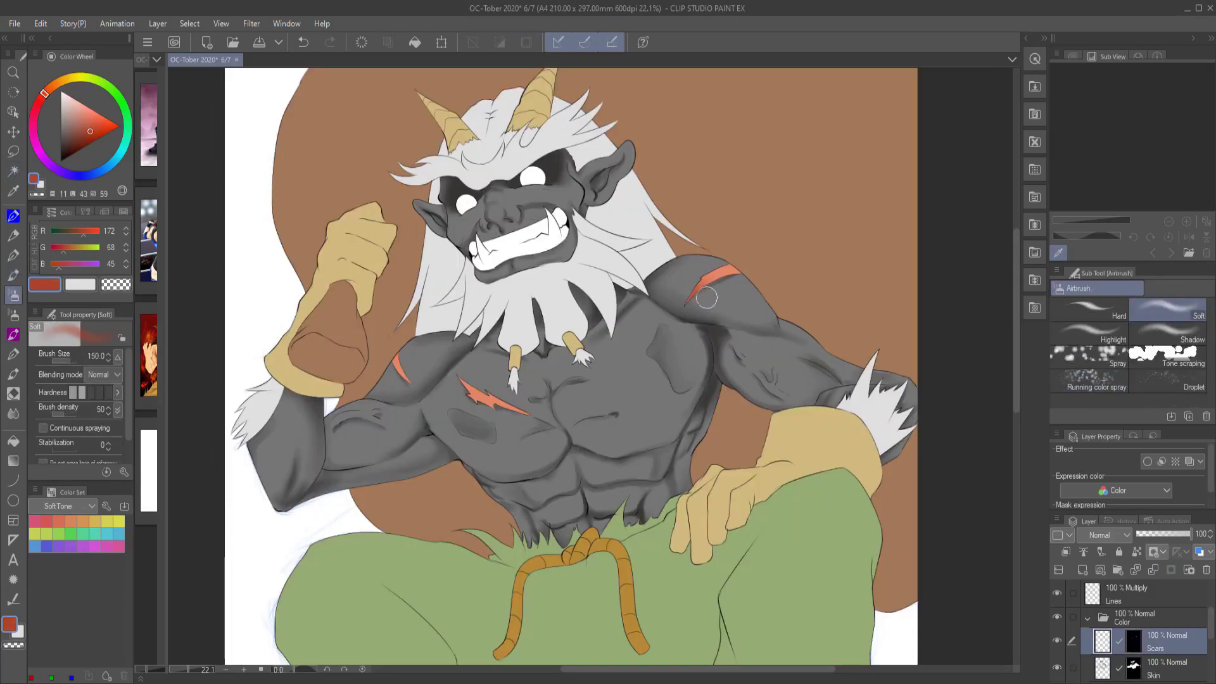
key(bracketleft)
key(bracketleft)
key(bracketleft)
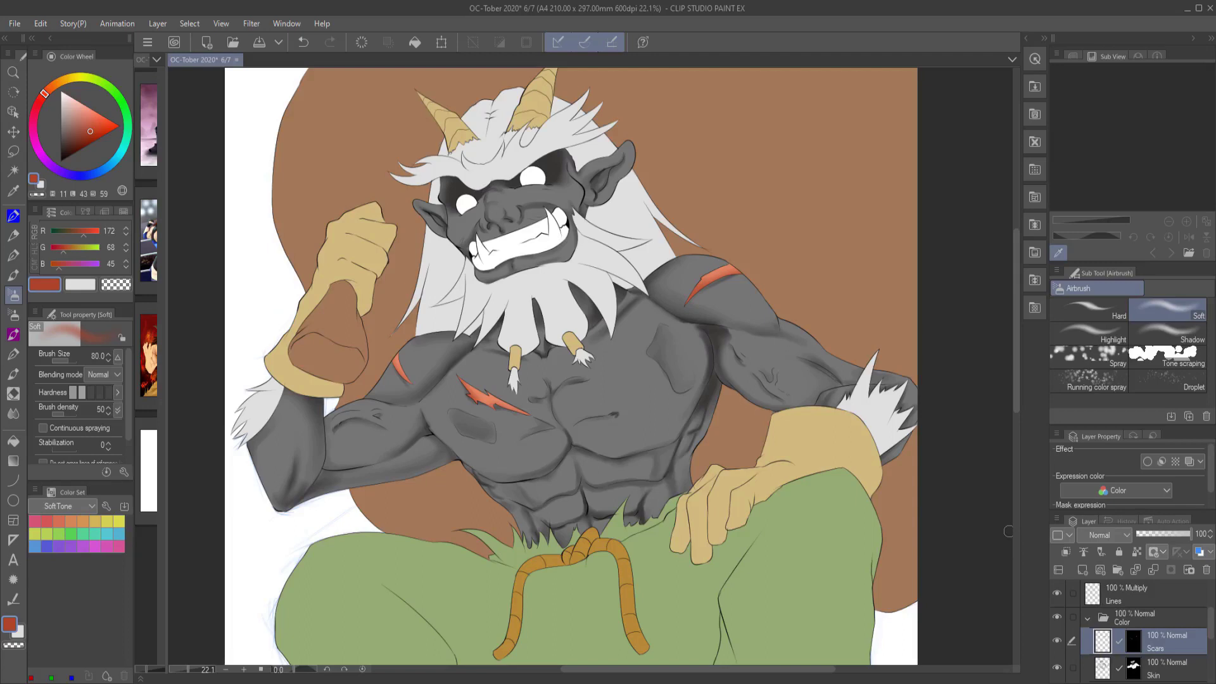
Paint fine dark red strokes across the chest scar with a small watercolor brush
key(b)
key(bracketleft)
key(bracketleft)
key(bracketleft)
drag(472, 388, 490, 403)
Select the eyes and teeth and mask a new layer named Face to them
key(w)
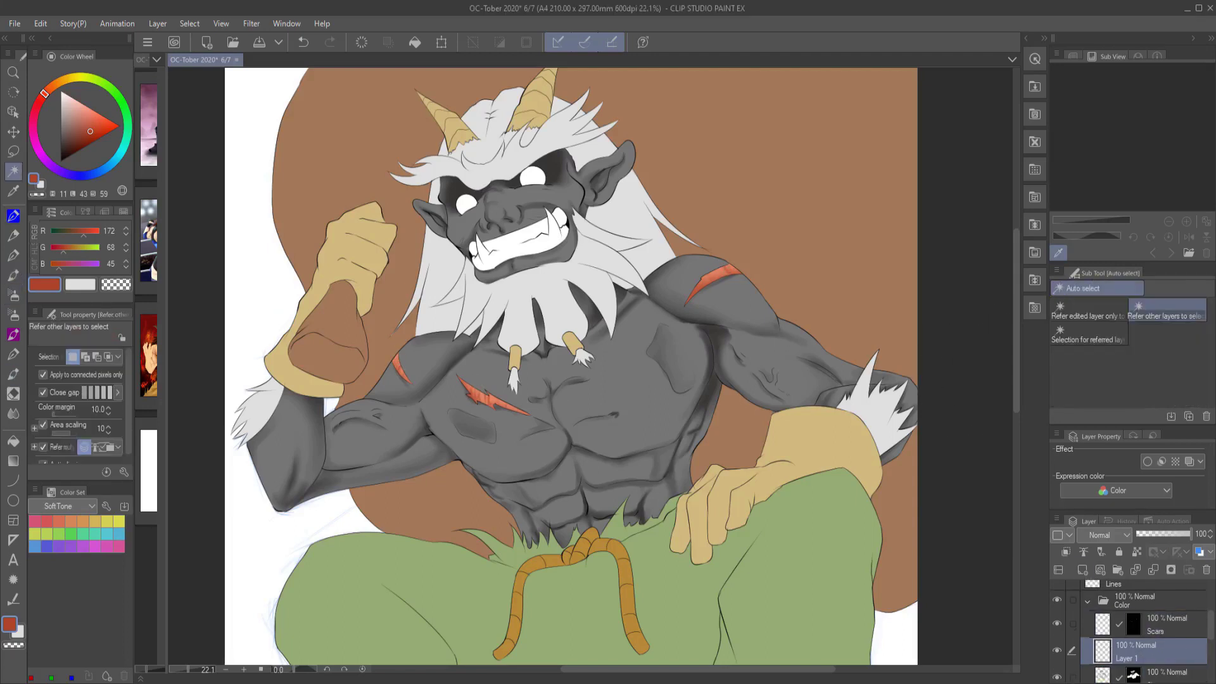
click(519, 244)
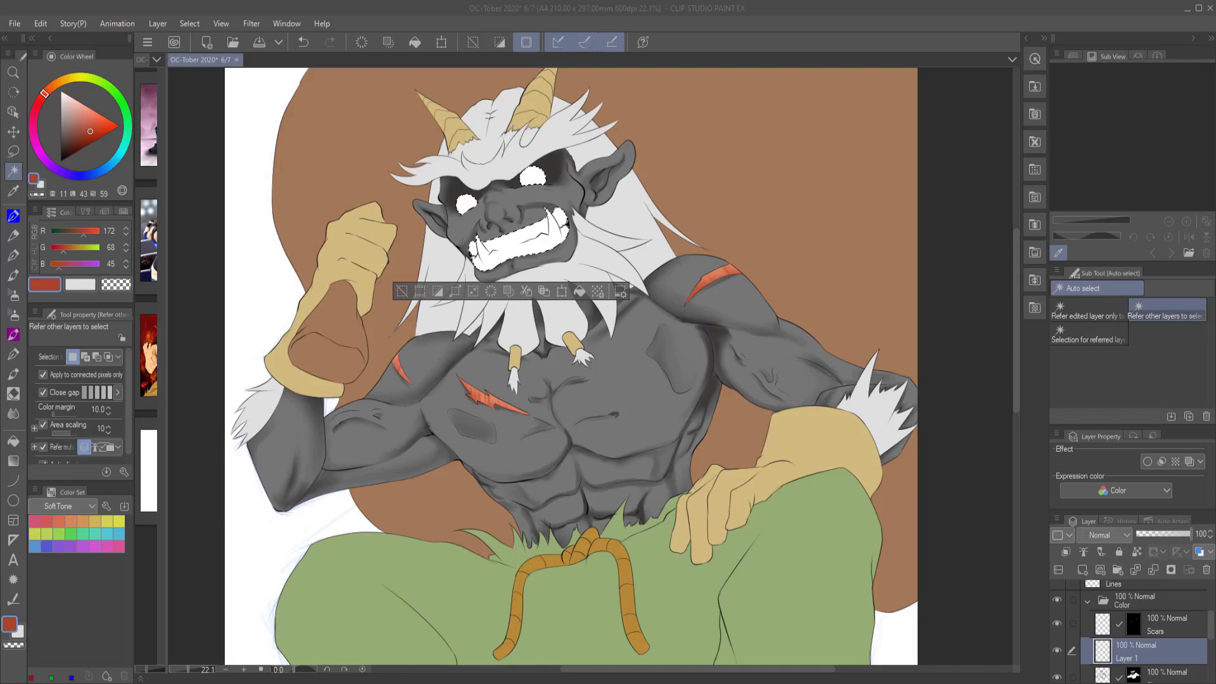
key(ctrl+d)
Shade the teeth with light grey on the Face layer, using the Smooth watercolor and Softy brushes at size 17
key(b)
alt+click(530, 183)
alt+click(481, 270)
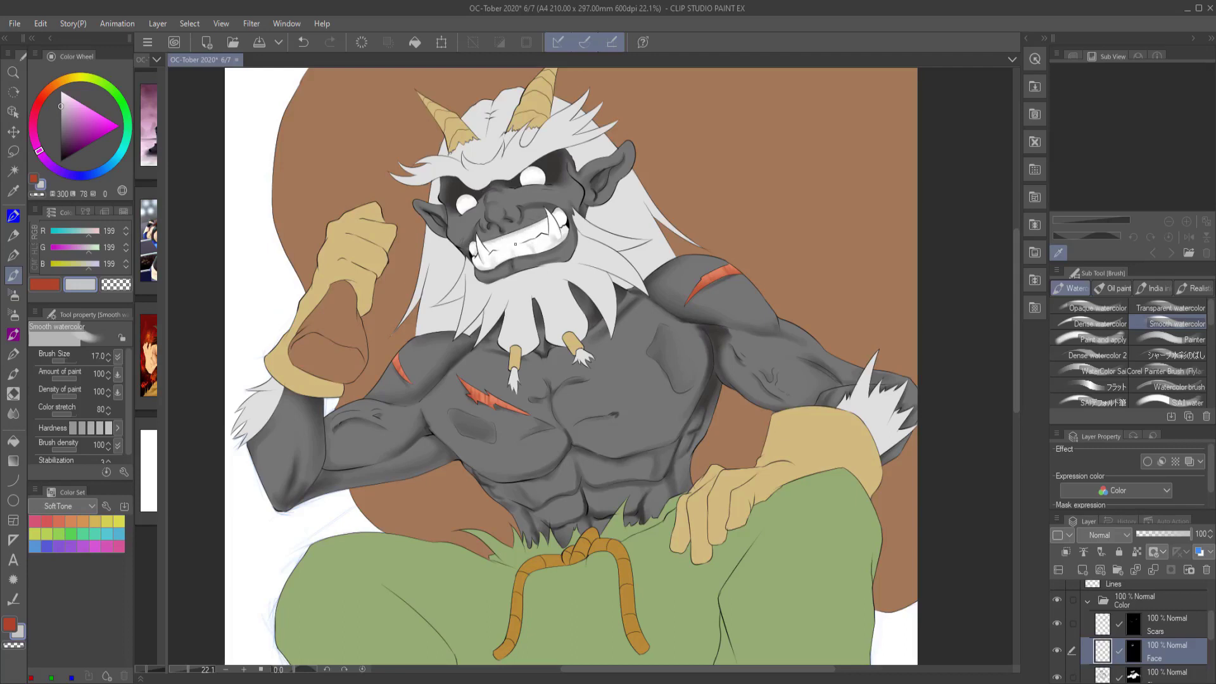
scroll(543, 367, down, 2)
key(p)
scroll(418, 235, up, 3)
key(ctrl+z)
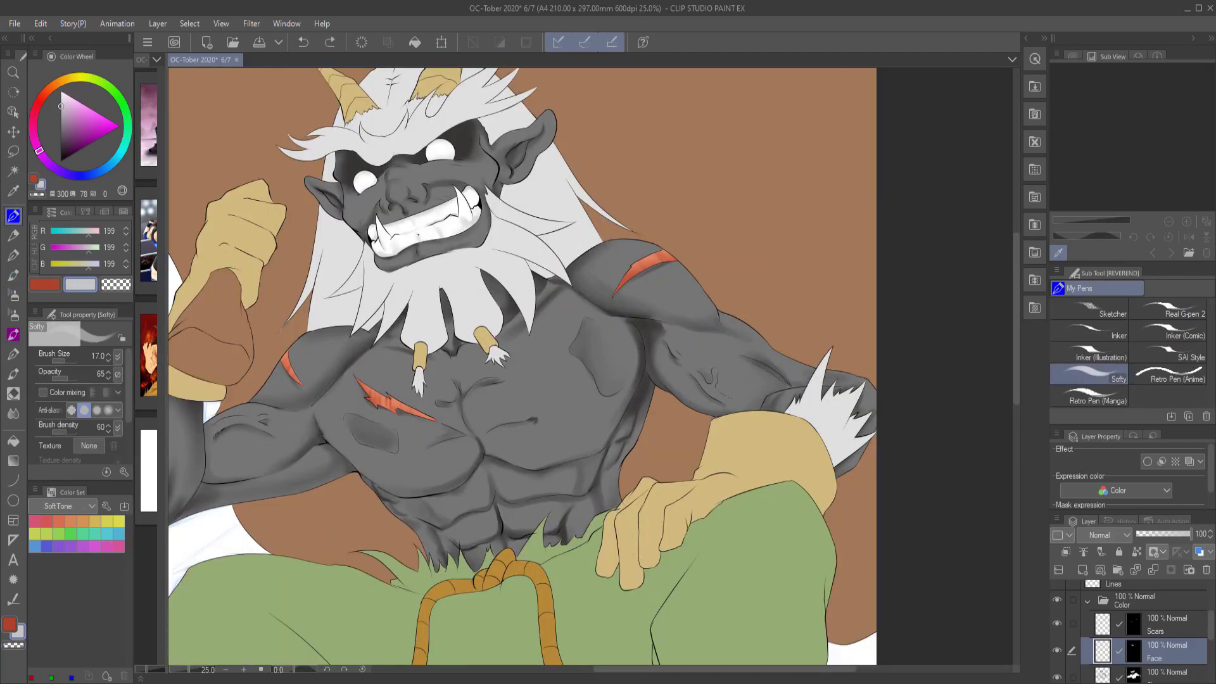
scroll(458, 237, down, 3)
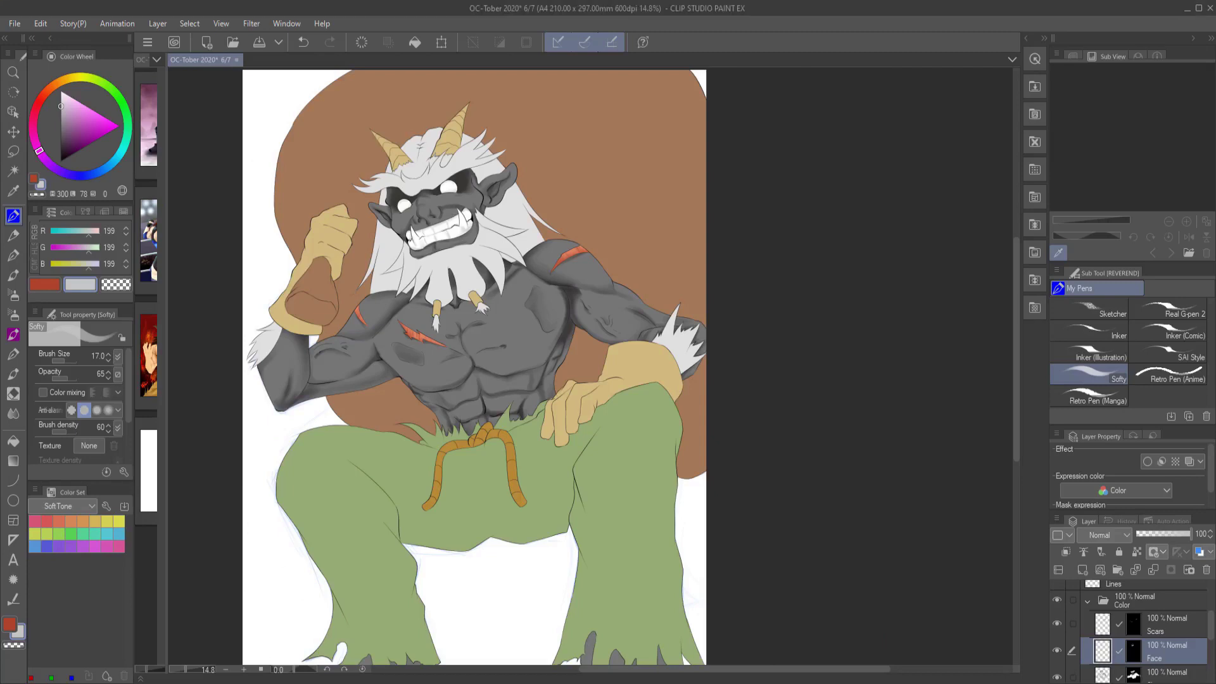
Select the hair and beard areas and mask a new layer named Hair to them
key(w)
click(512, 217)
scroll(512, 217, up, 3)
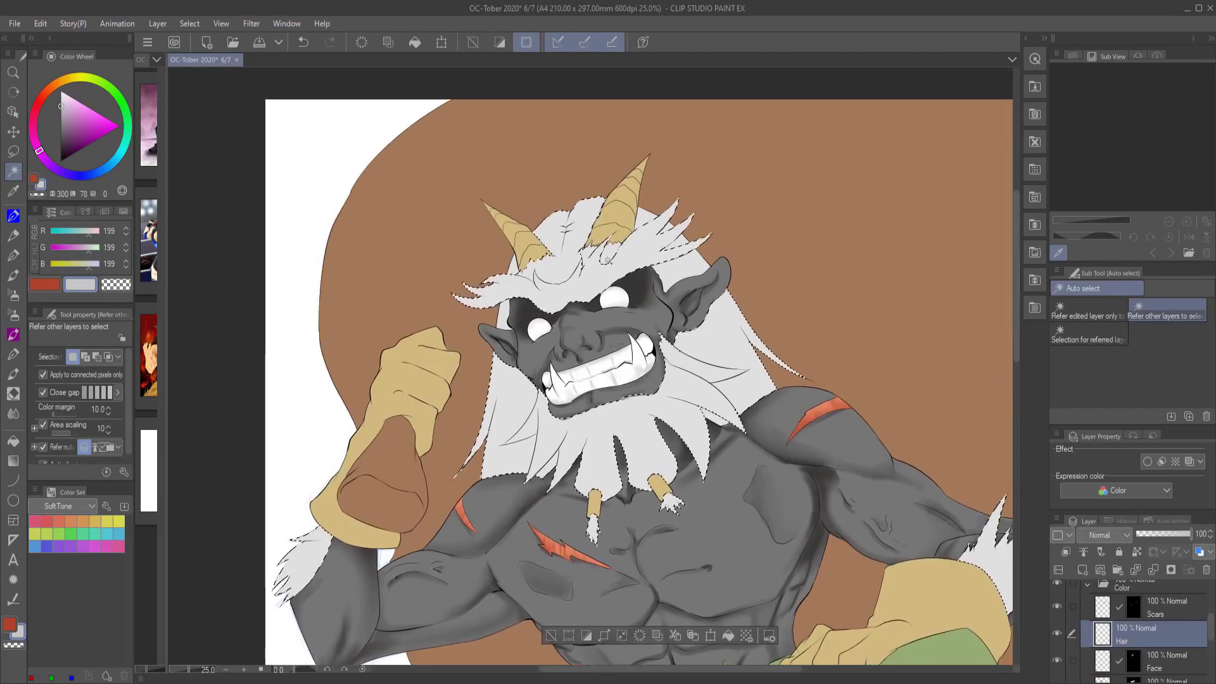
scroll(920, 316, down, 3)
scroll(696, 380, up, 1)
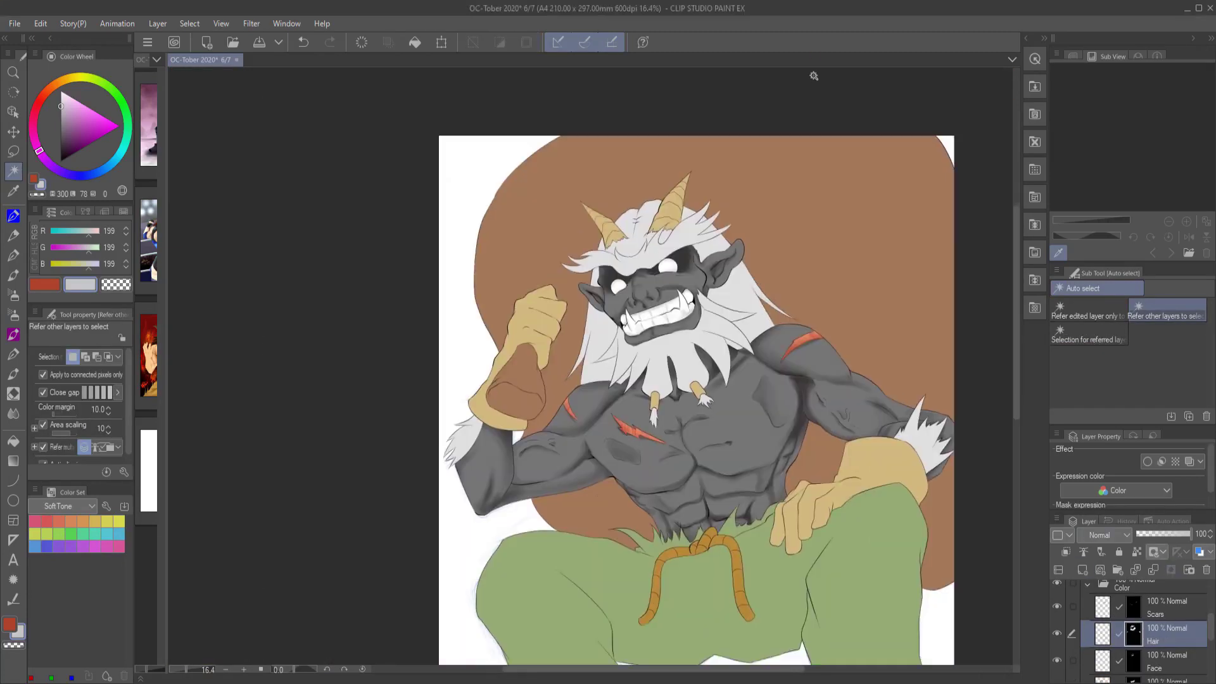
Shade the brow hair and the locks around the horns with muted purple (135, 115, 135) on the Hair layer
key(p)
scroll(697, 380, up, 2)
key(ctrl+z)
drag(668, 236, 620, 264)
drag(707, 251, 624, 285)
drag(752, 207, 677, 250)
key(w)
mouse_move(664, 207)
mouse_down()
mouse_move(621, 221)
mouse_move(712, 174)
mouse_up()
Shade the long side hair and the beard on the Hair layer, using the Smooth watercolor brush at size 50
key(b)
key(w)
click(796, 327)
key(b)
key(w)
click(766, 201)
key(b)
key(ctrl+minus)
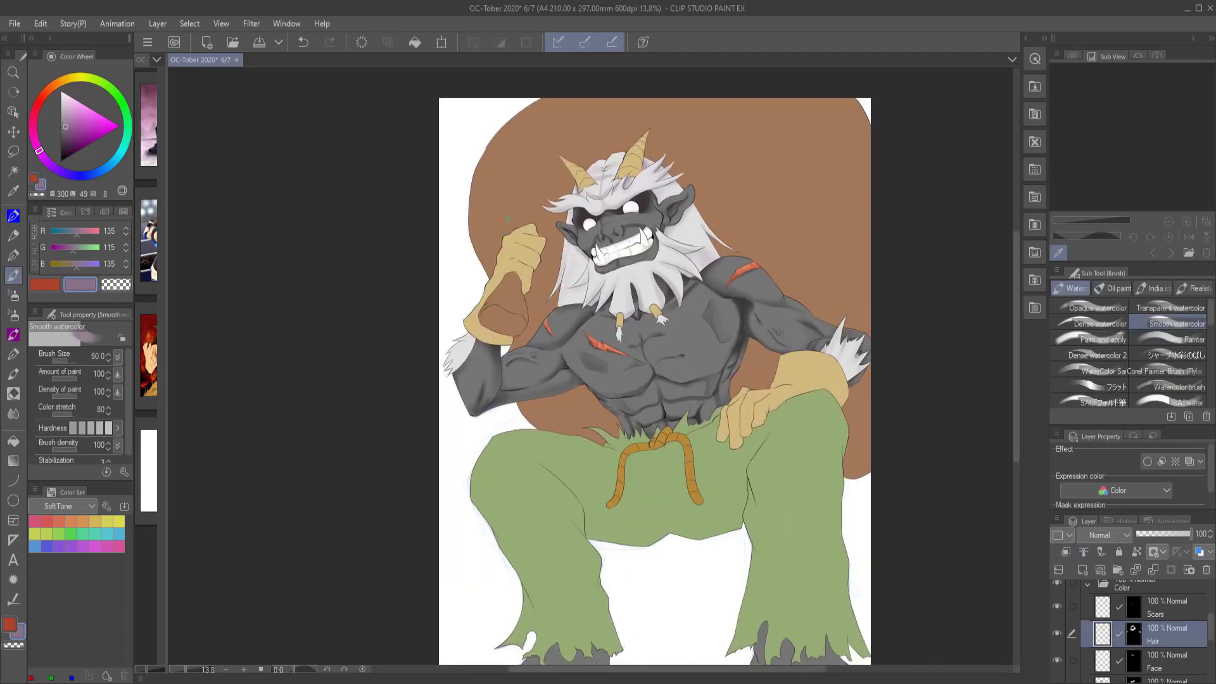
Shade the fur tufts on both forearms with muted purple strokes on the Hair layer
key(p)
scroll(529, 277, up, 3)
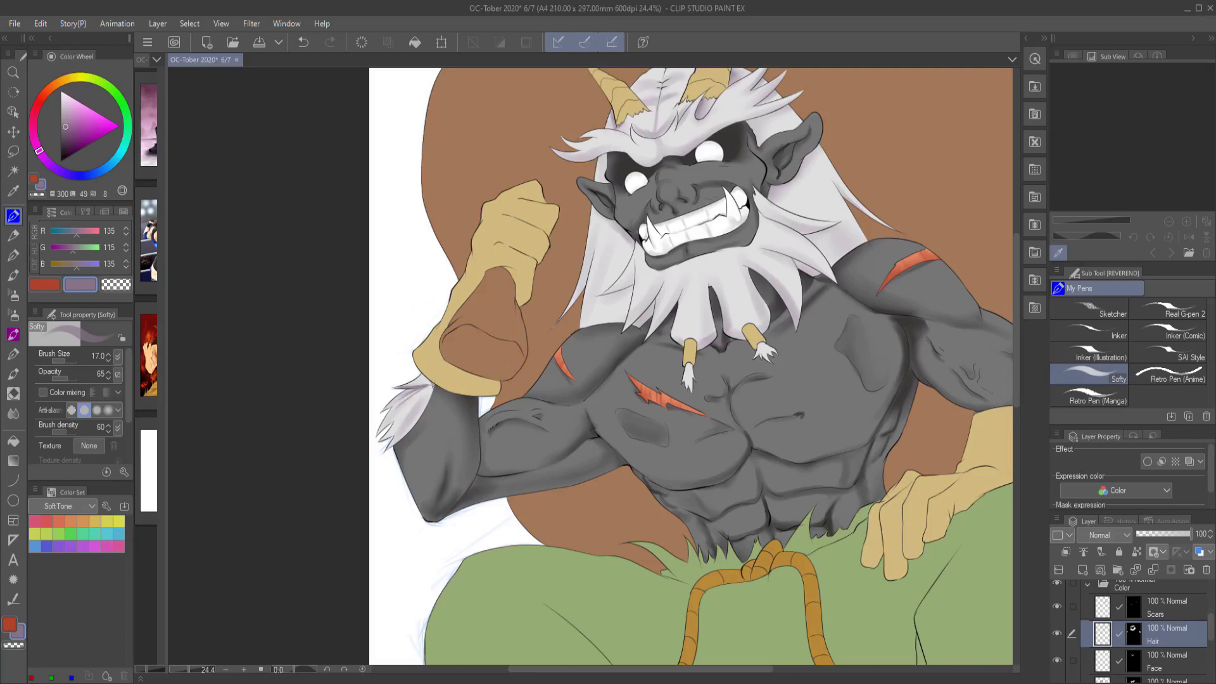
key(b)
scroll(438, 396, right, 5)
mouse_move(899, 380)
mouse_down()
mouse_move(933, 414)
mouse_move(946, 466)
mouse_up()
drag(928, 418, 954, 463)
scroll(938, 437, up, 5)
Paint strand shadows on the eyebrows and upper beard with the Softy pen at size 20, and save the file
key(p)
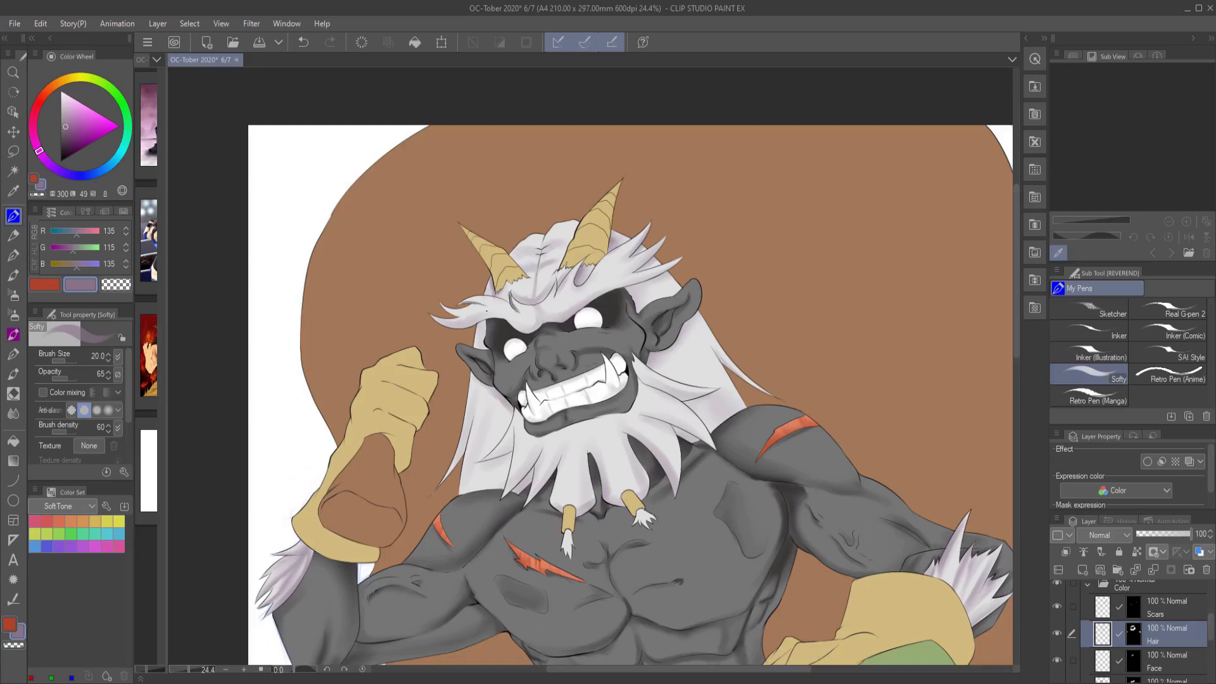
drag(443, 320, 494, 327)
drag(661, 244, 621, 278)
drag(641, 353, 527, 437)
key(b)
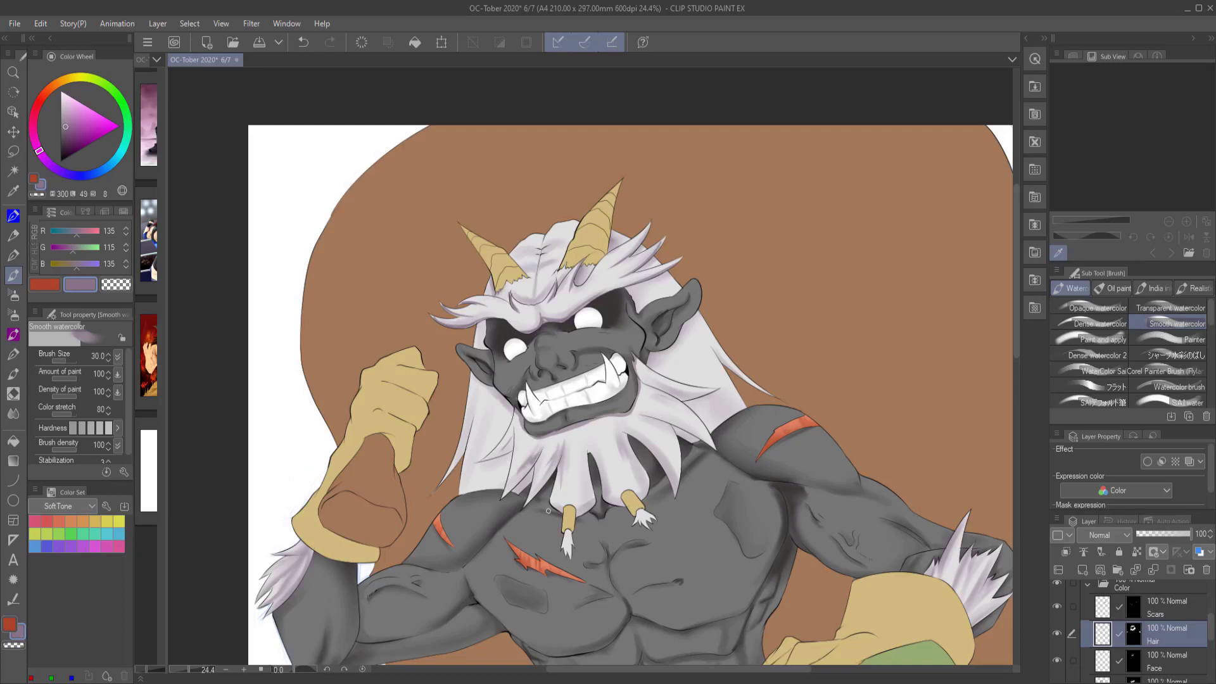
key(ctrl+s)
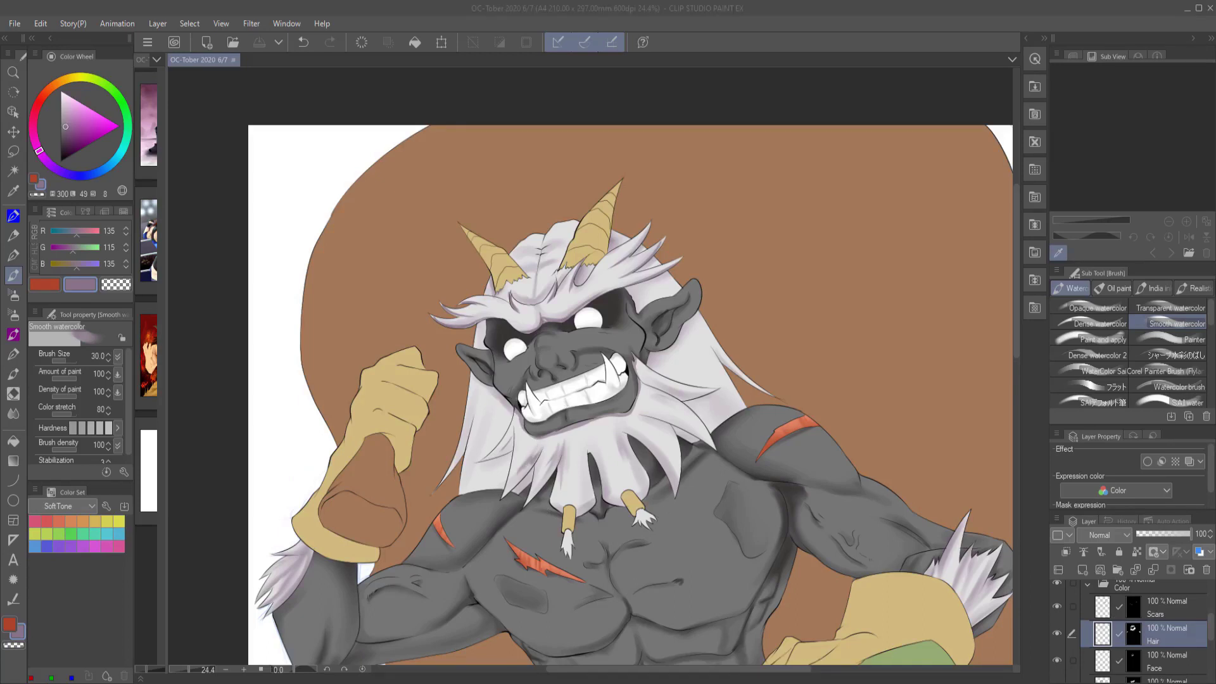
Shade the long hair strands on both sides of the face, using the Smooth watercolor brush at sizes 25 to 30
scroll(631, 380, down, 1)
key(p)
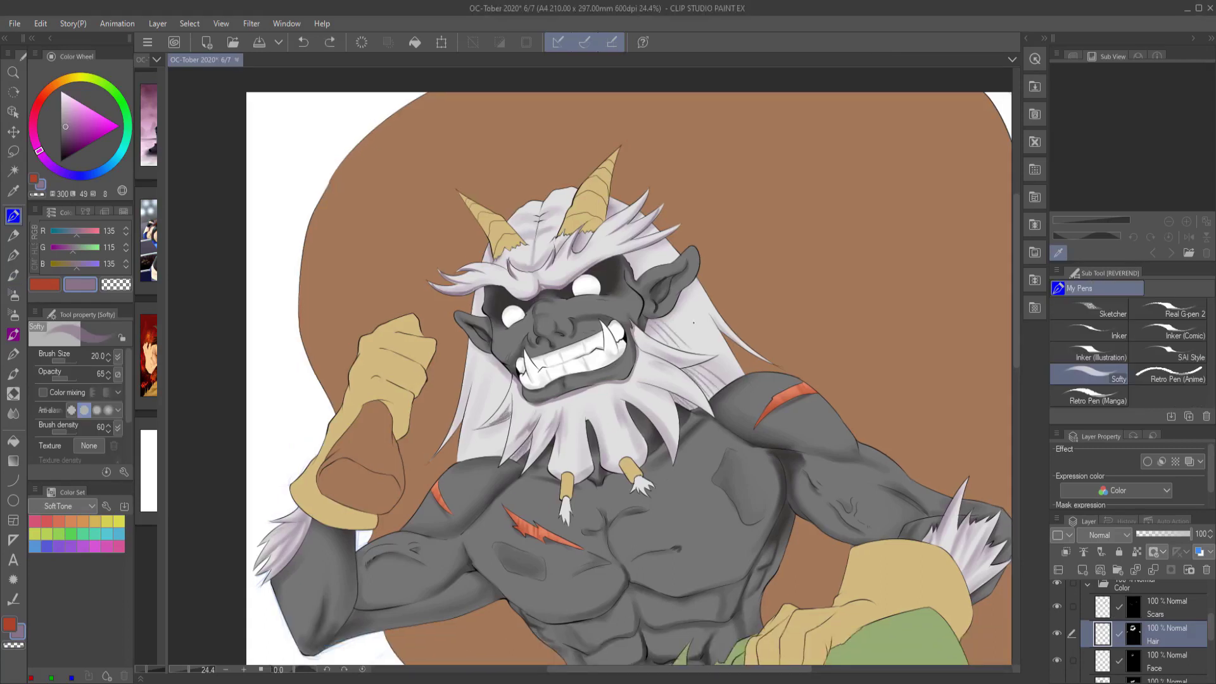
key(b)
key(ctrl+z)
key(bracketright)
key(bracketright)
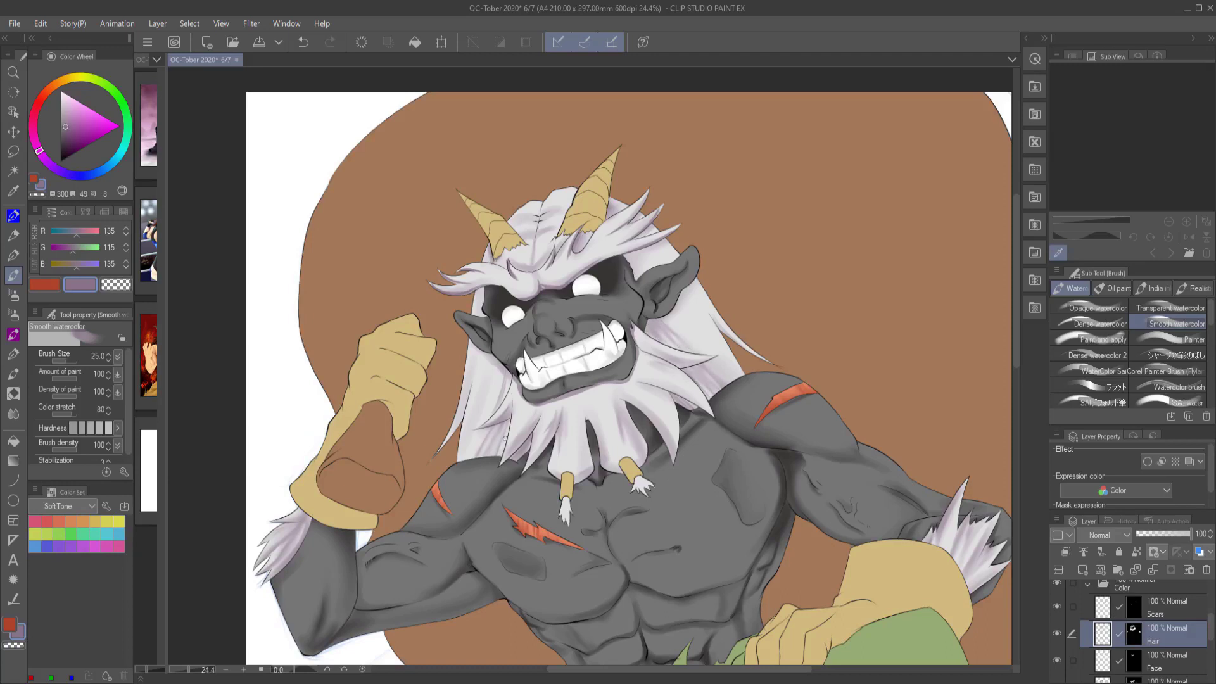
key(bracketleft)
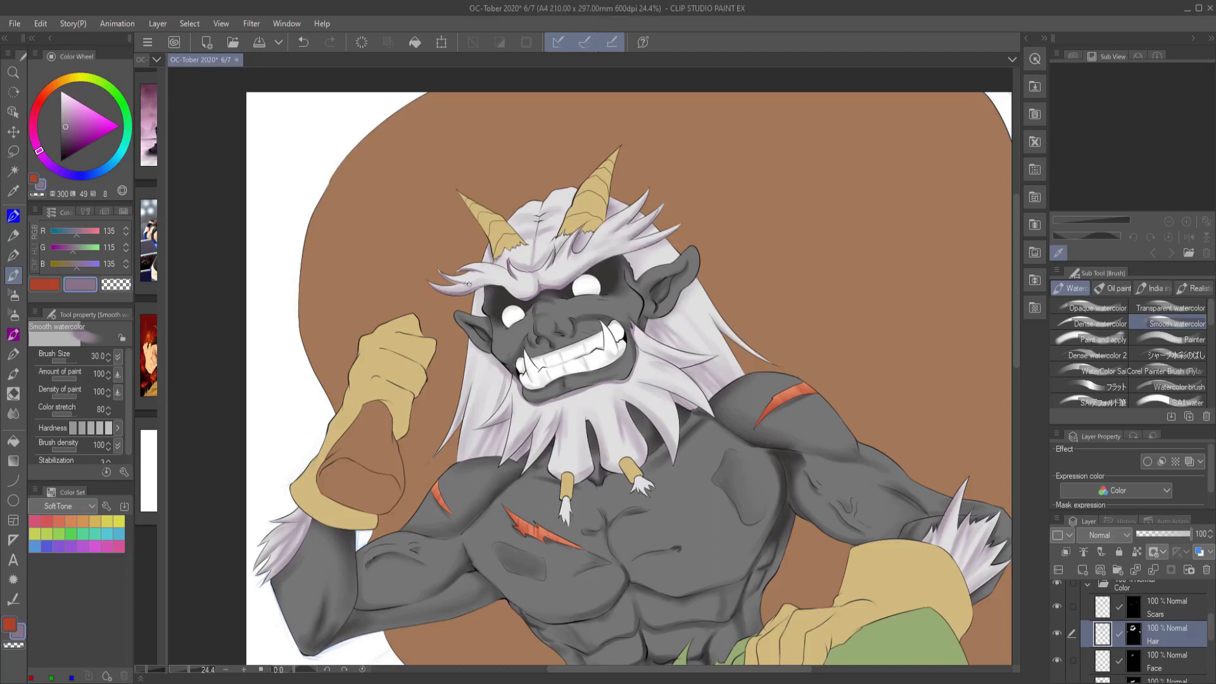
Shade the crown hair and beard strands with the Smooth watercolor brush at sizes 40 to 50, and save the file
key(bracketleft)
key(bracketleft)
key(bracketleft)
key(bracketleft)
key(bracketleft)
key(bracketleft)
key(bracketleft)
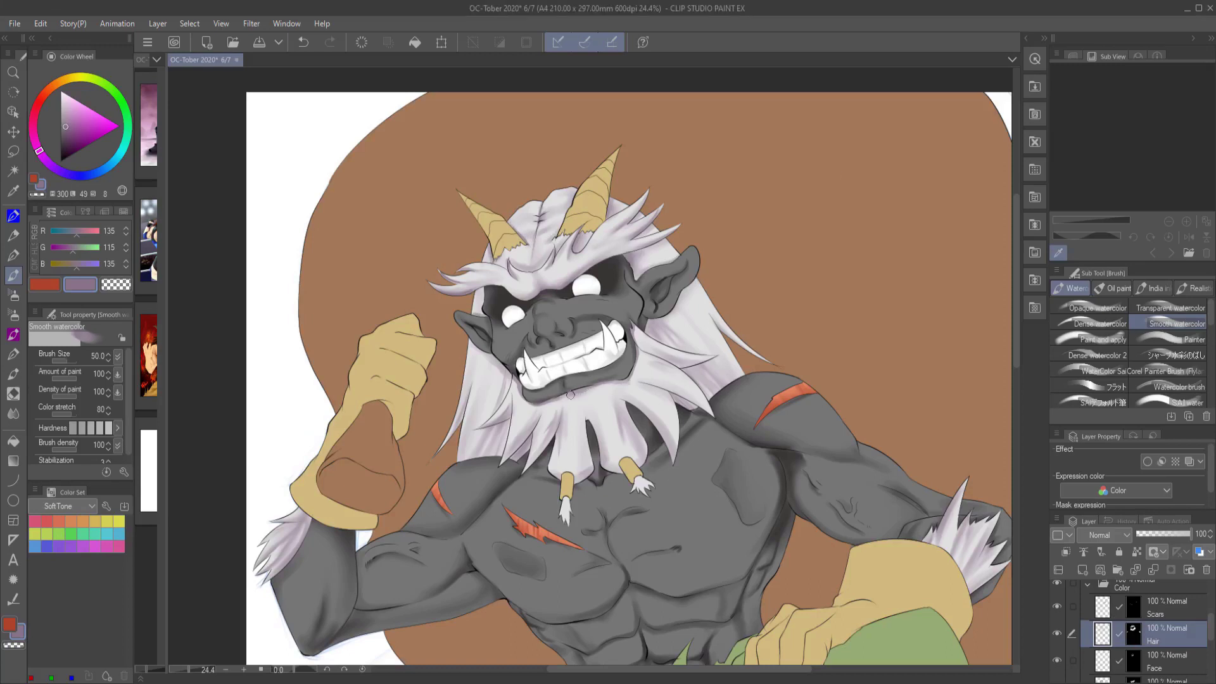
scroll(826, 380, down, 1)
drag(789, 356, 780, 350)
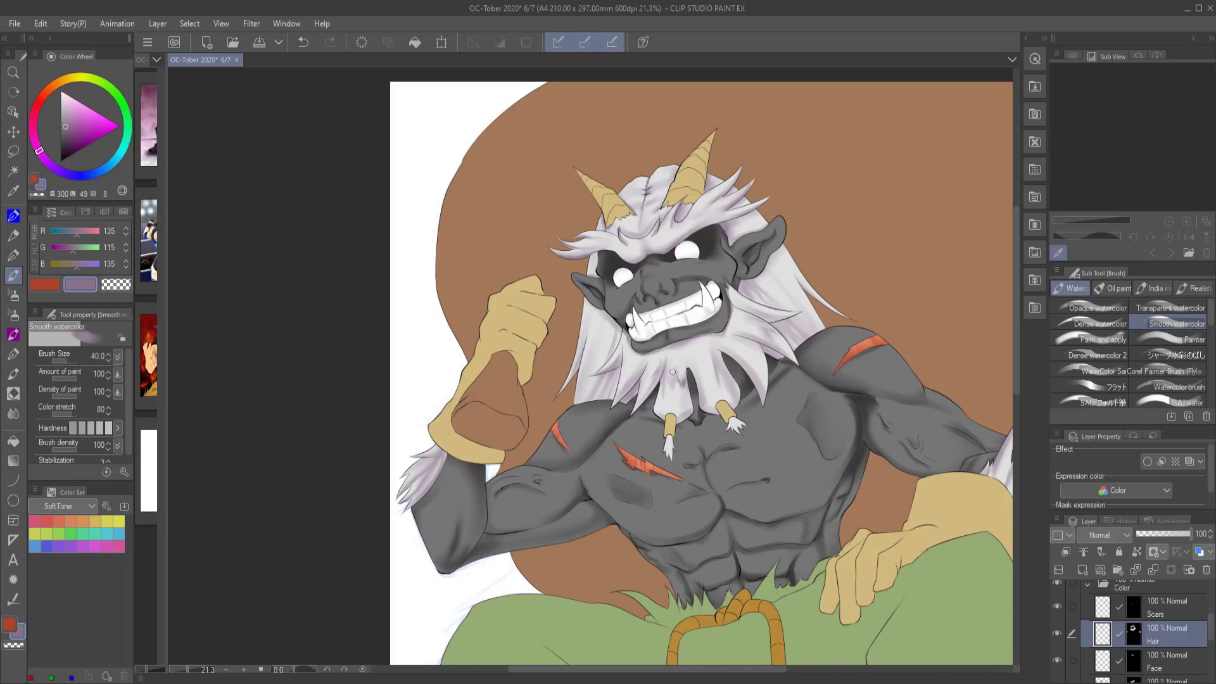
key(ctrl+s)
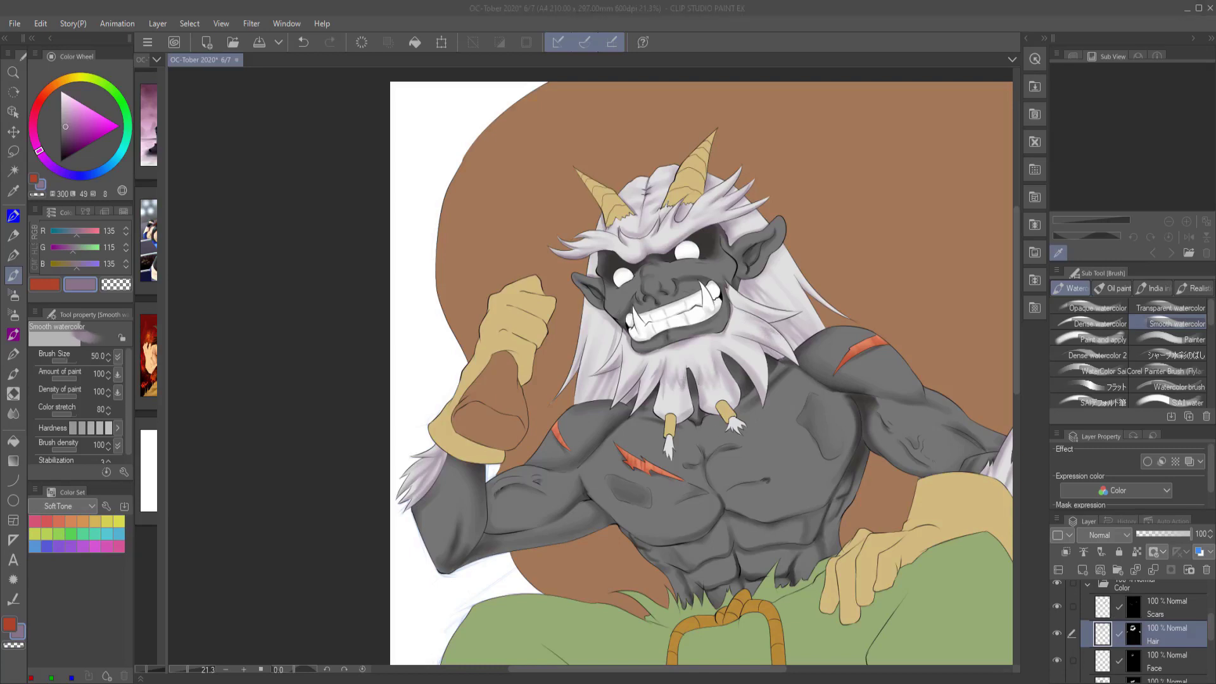
Mask a new layer named Bag to the sack and shade its lower part dark brown (107, 78, 67) with Smooth watercolor at size 400
scroll(792, 391, down, 2)
key(ctrl+z)
key(ctrl+z)
key(ctrl+z)
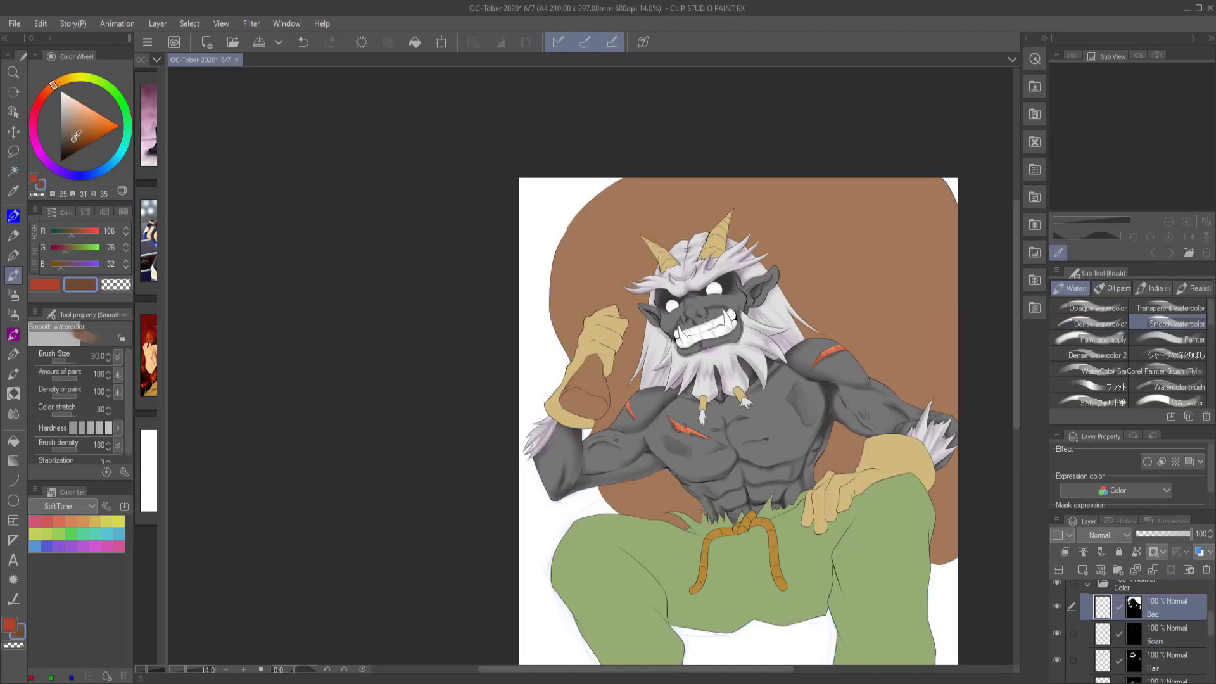
scroll(828, 389, down, 2)
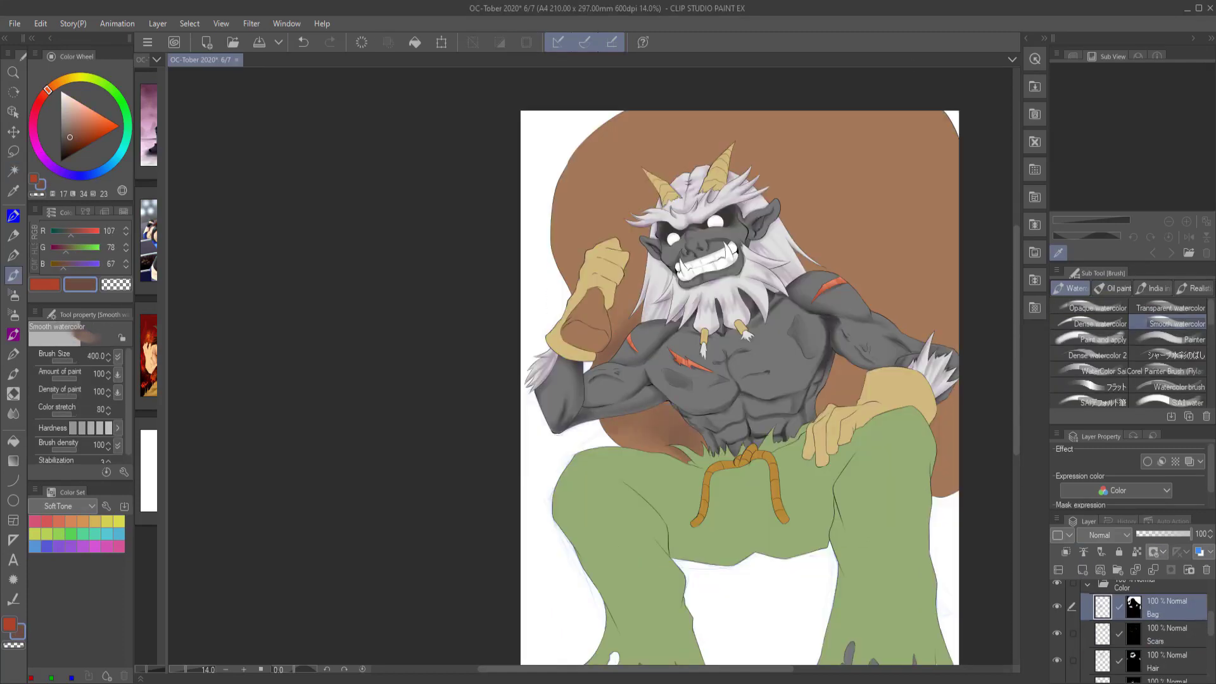
Select the sack's upper area and add it to the Bag layer's mask
scroll(828, 388, right, 2)
scroll(823, 380, up, 1)
key(bracketleft)
key(bracketleft)
key(bracketleft)
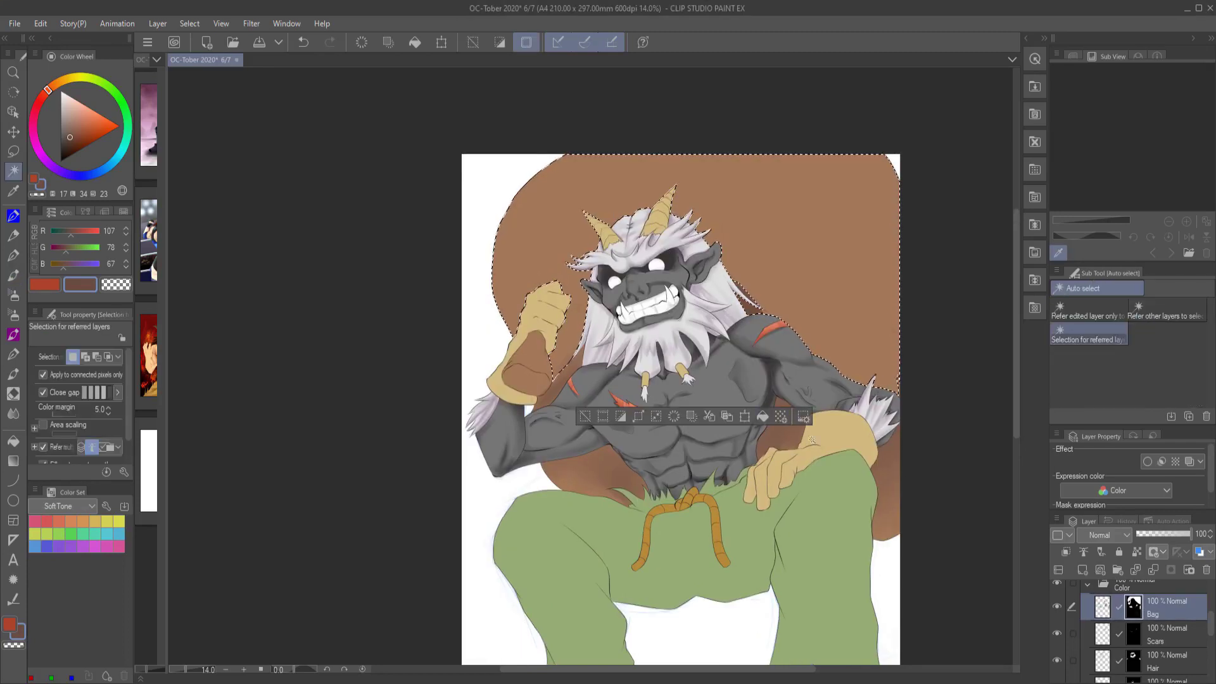
Shade the sack's fold behind the shoulder and the area near the raised fist with Smooth watercolor at size 80
key(bracketleft)
key(bracketleft)
key(bracketleft)
mouse_move(735, 254)
mouse_down()
mouse_move(880, 316)
mouse_move(902, 291)
mouse_up()
mouse_move(589, 329)
mouse_down()
mouse_move(599, 338)
mouse_move(536, 384)
mouse_up()
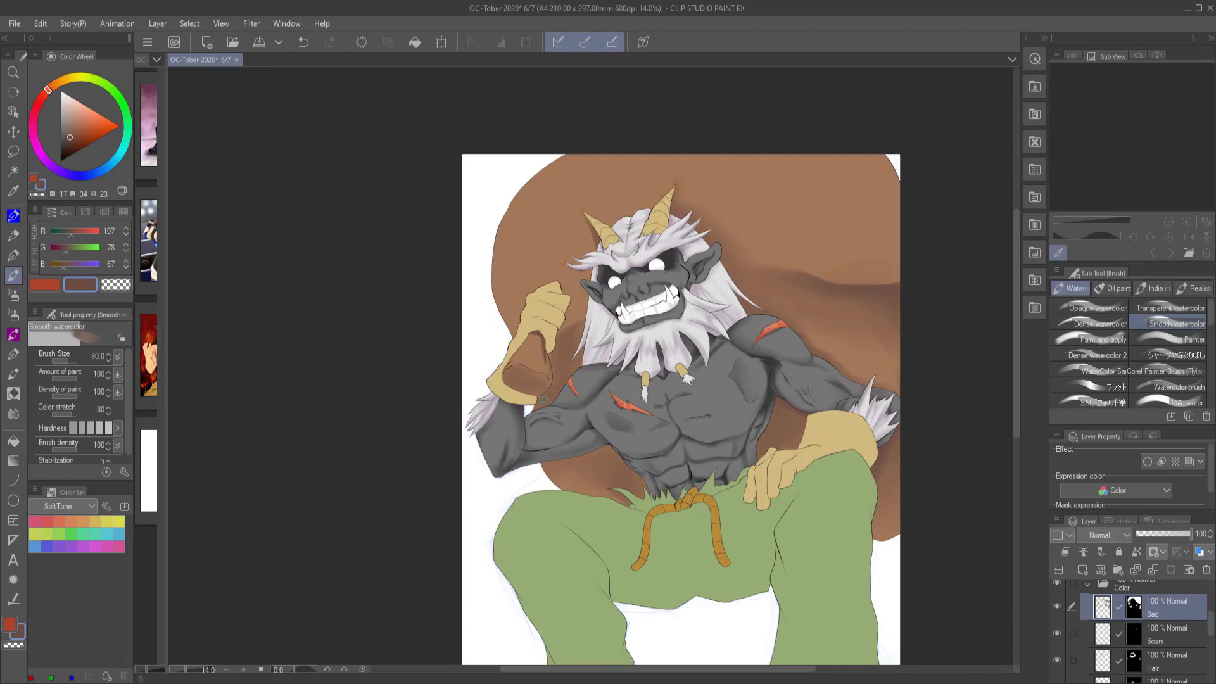
drag(561, 308, 506, 371)
Broaden the fold shading across the sack's upper part with the Smooth watercolor brush enlarged to size 200 or more
key(bracketright)
key(bracketright)
key(bracketright)
key(bracketright)
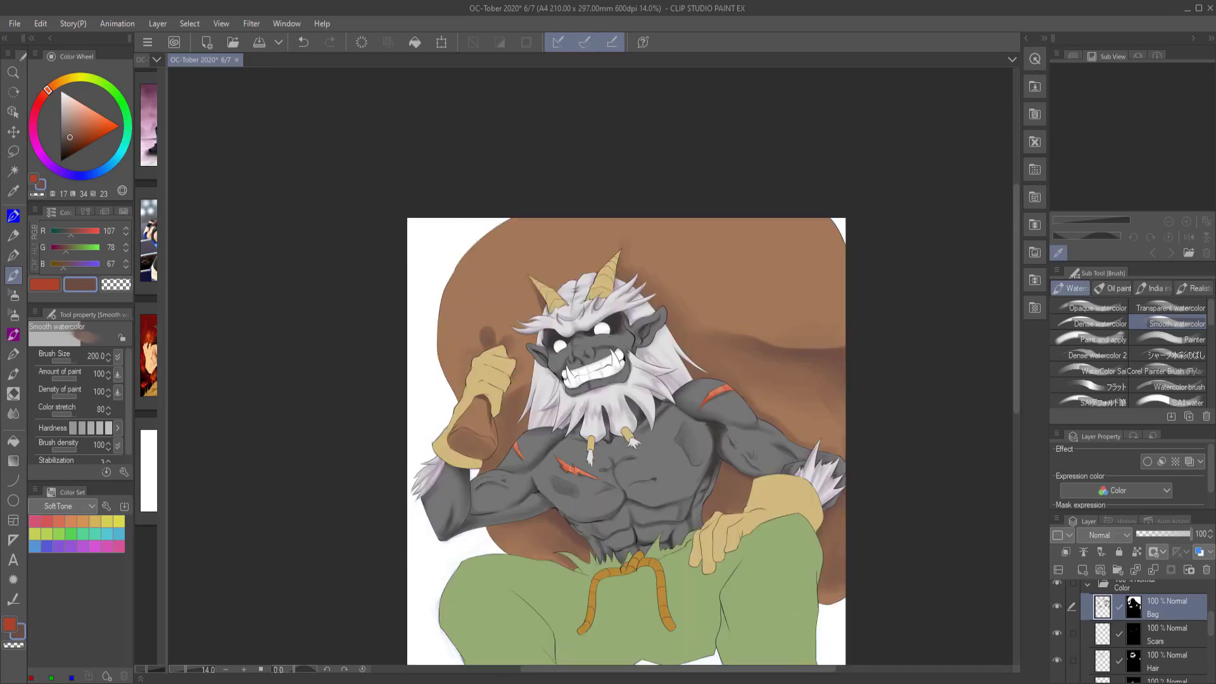
key(bracketright)
drag(697, 302, 747, 306)
key(w)
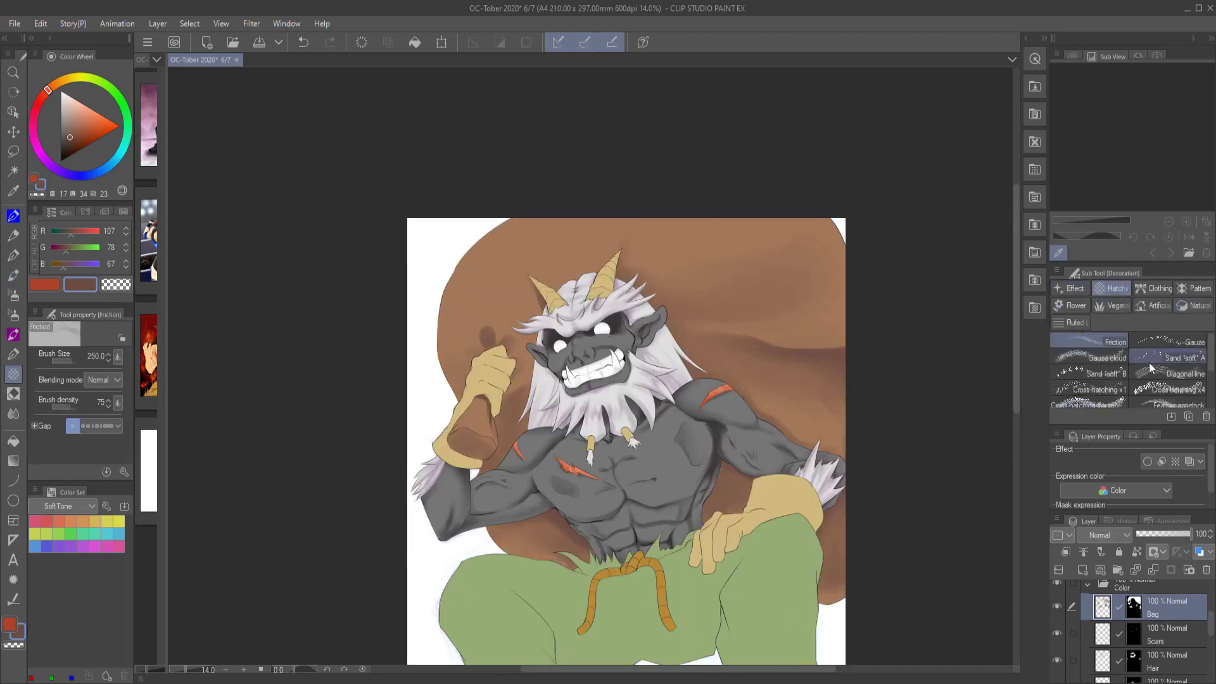
Select the feet and shade them with dark grey (57, 54, 54) on the Skin layer, using the Smooth watercolor brush
scroll(627, 443, down, 2)
scroll(627, 444, up, 3)
click(760, 551)
key(b)
mouse_move(709, 456)
mouse_down()
mouse_move(719, 504)
mouse_move(788, 501)
mouse_move(706, 526)
mouse_move(767, 534)
mouse_move(823, 506)
mouse_move(728, 564)
mouse_move(754, 576)
mouse_move(812, 525)
mouse_move(817, 557)
mouse_up()
key(bracketright)
key(bracketright)
key(bracketright)
key(bracketleft)
key(bracketleft)
mouse_move(444, 532)
mouse_down()
mouse_move(545, 482)
mouse_move(405, 544)
mouse_move(538, 487)
mouse_move(532, 544)
mouse_up()
Deepen the shadows around the toes and ankles, reducing the Smooth watercolor brush to size 50
key(bracketleft)
key(bracketleft)
key(bracketleft)
key(bracketleft)
key(bracketright)
key(bracketright)
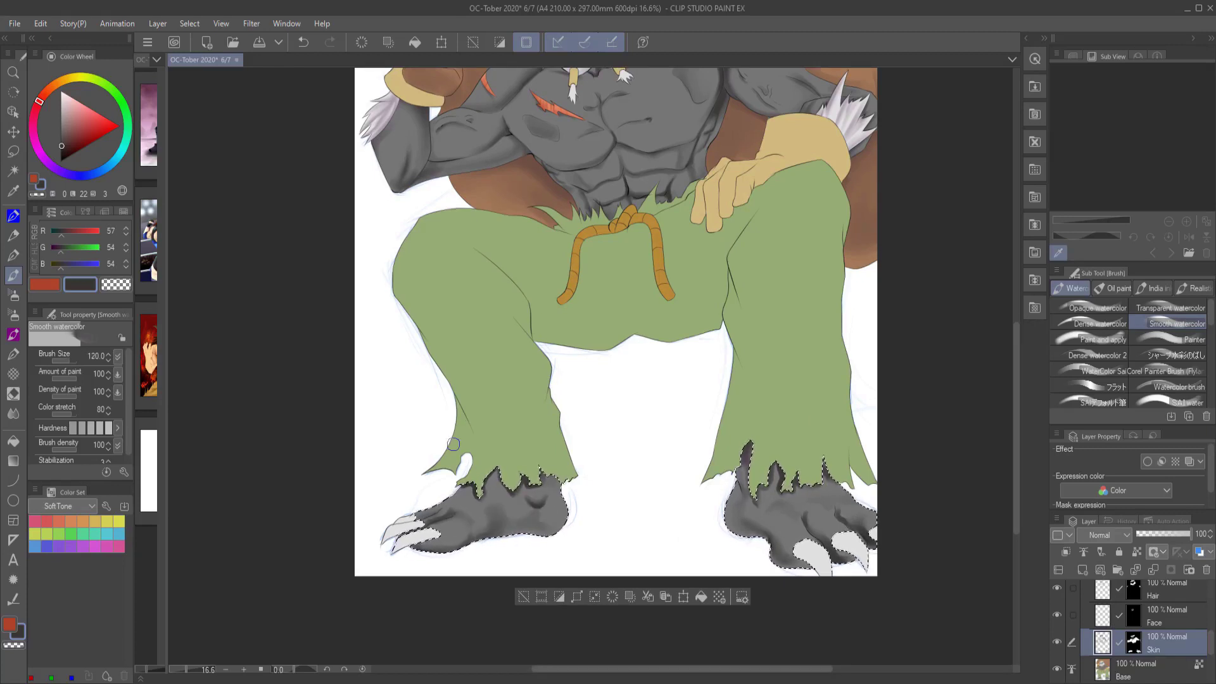
scroll(816, 561, up, 3)
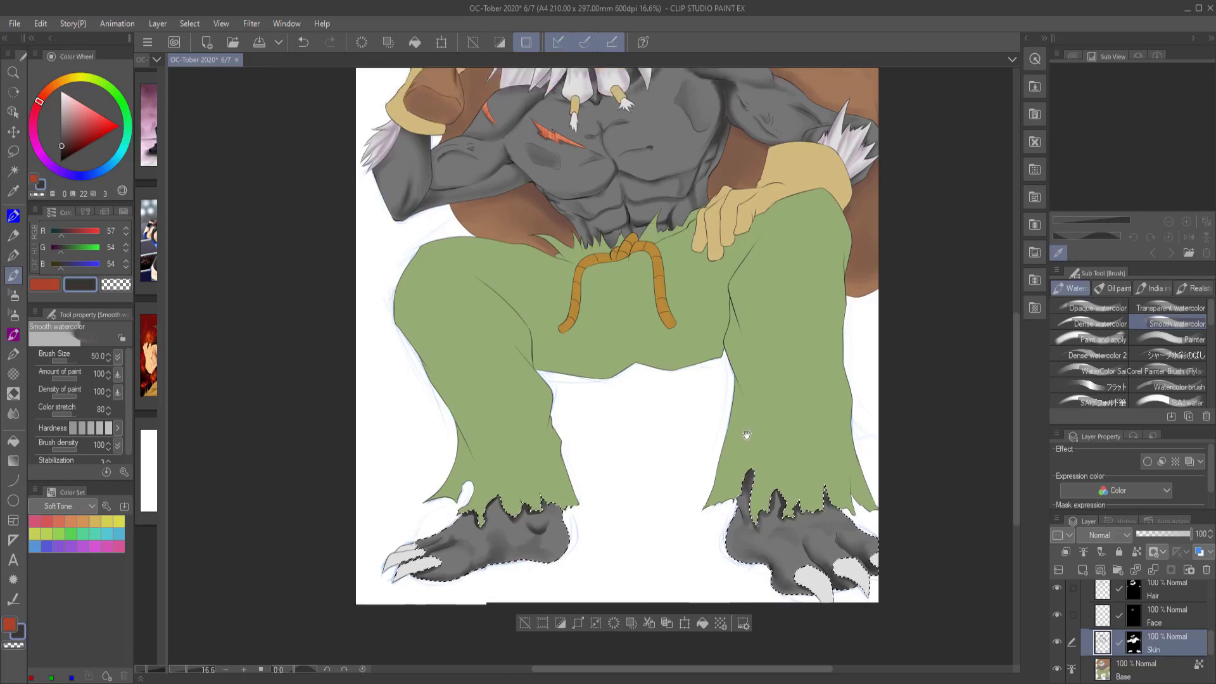
Select the toe claws and shade them with dark grey on the Hair layer, using Smooth watercolor at size 100
key(w)
key(b)
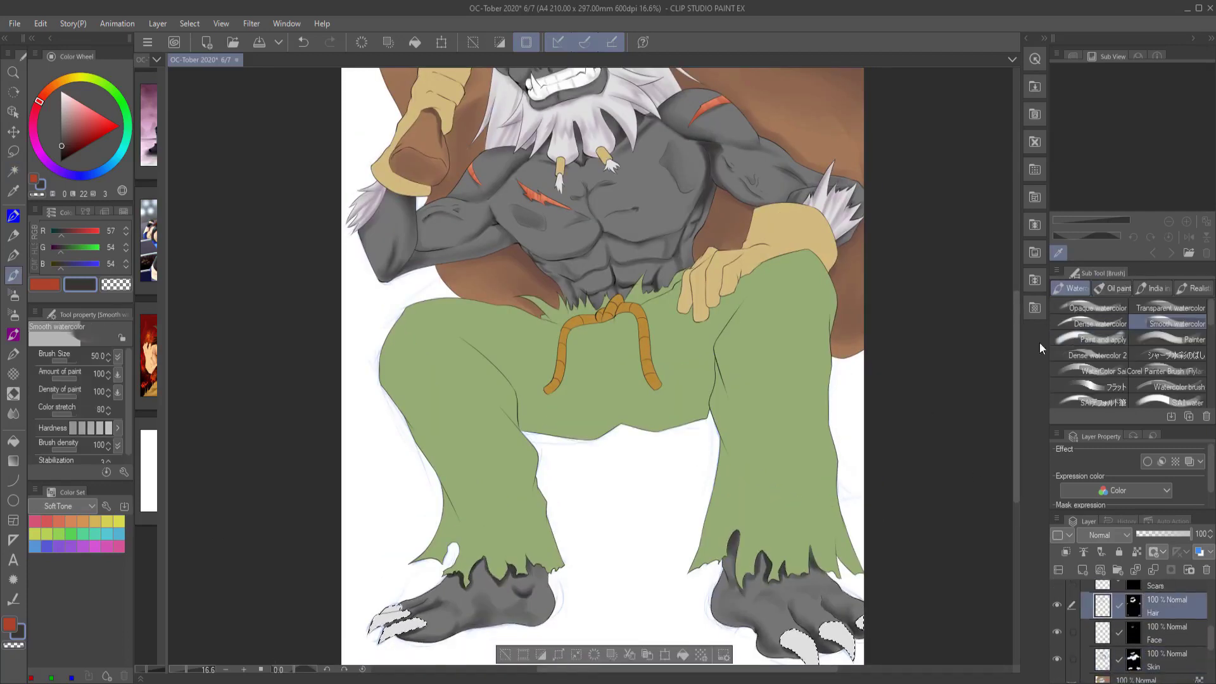
scroll(351, 445, down, 2)
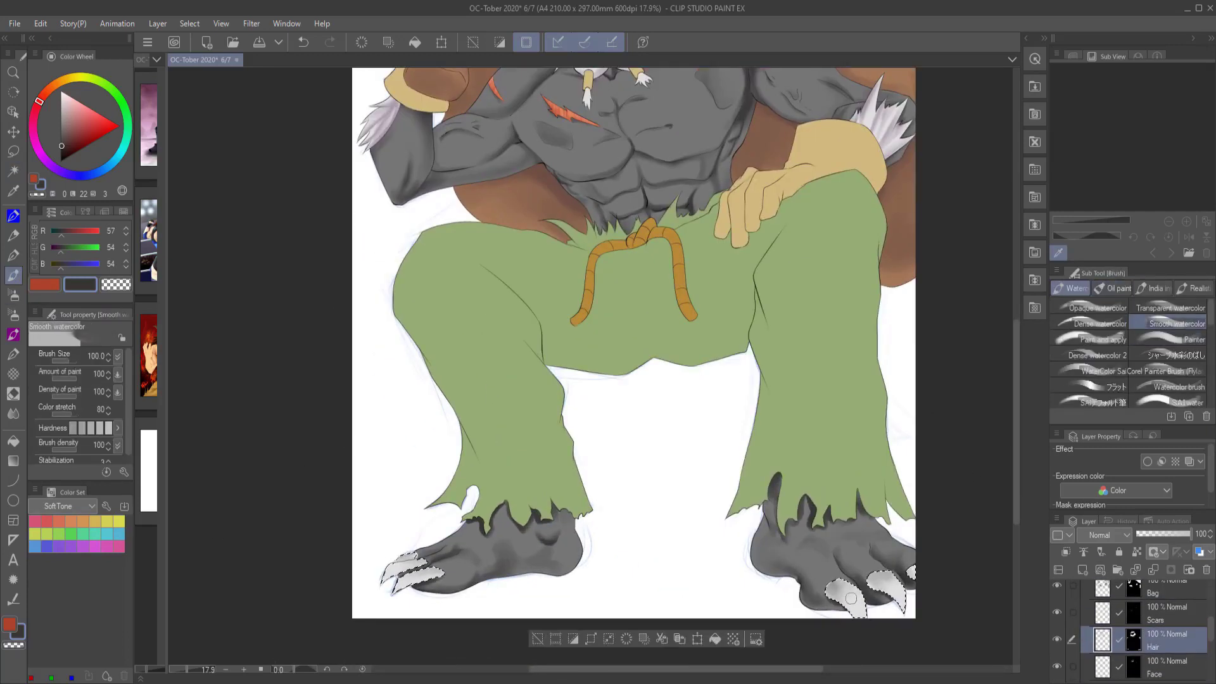
scroll(878, 446, up, 2)
Mask a new layer named Pants to the green pants
key(ctrl+shift+n)
key(w)
click(1170, 570)
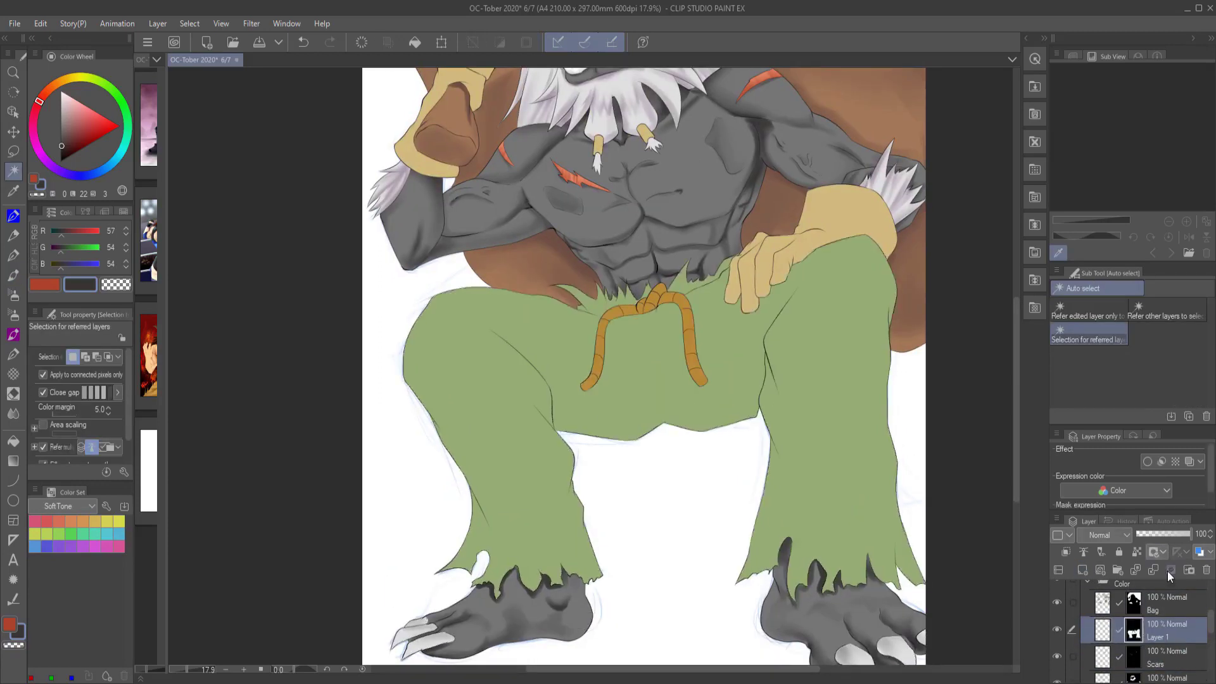
Darken the sampled pants green to olive (80, 89, 52) and shade below the resting glove and along the inner thigh at size 120
alt+click(728, 393)
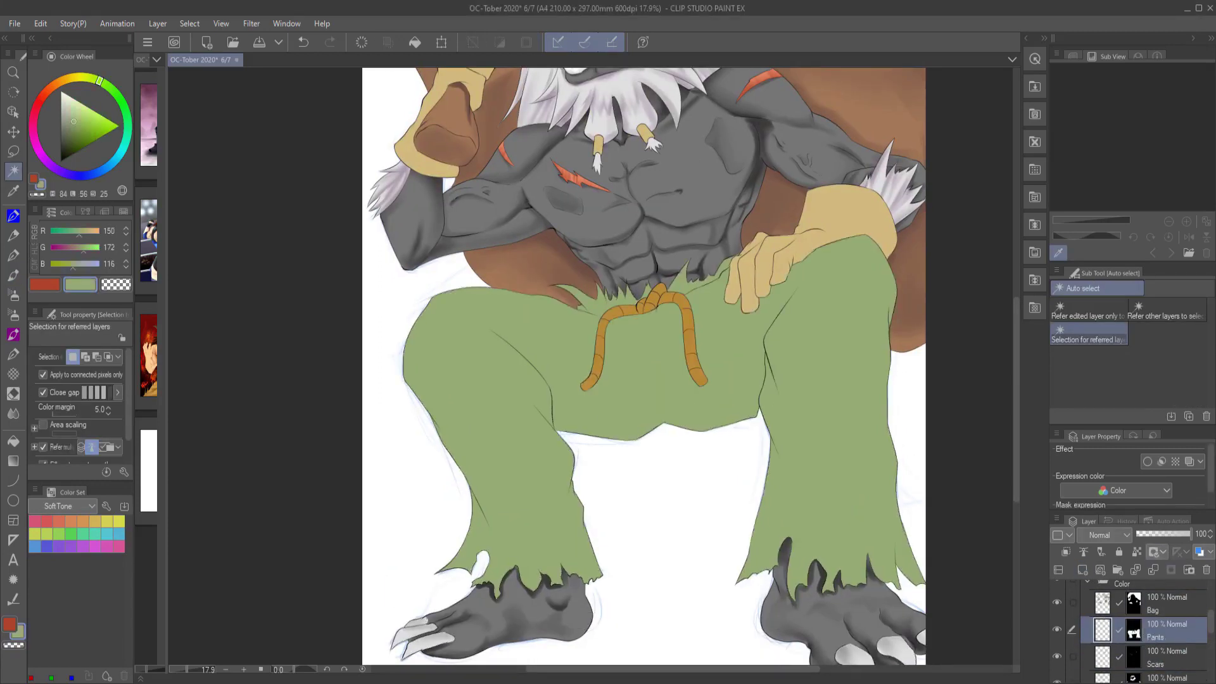
scroll(686, 453, down, 2)
click(69, 142)
key(b)
drag(757, 339, 742, 405)
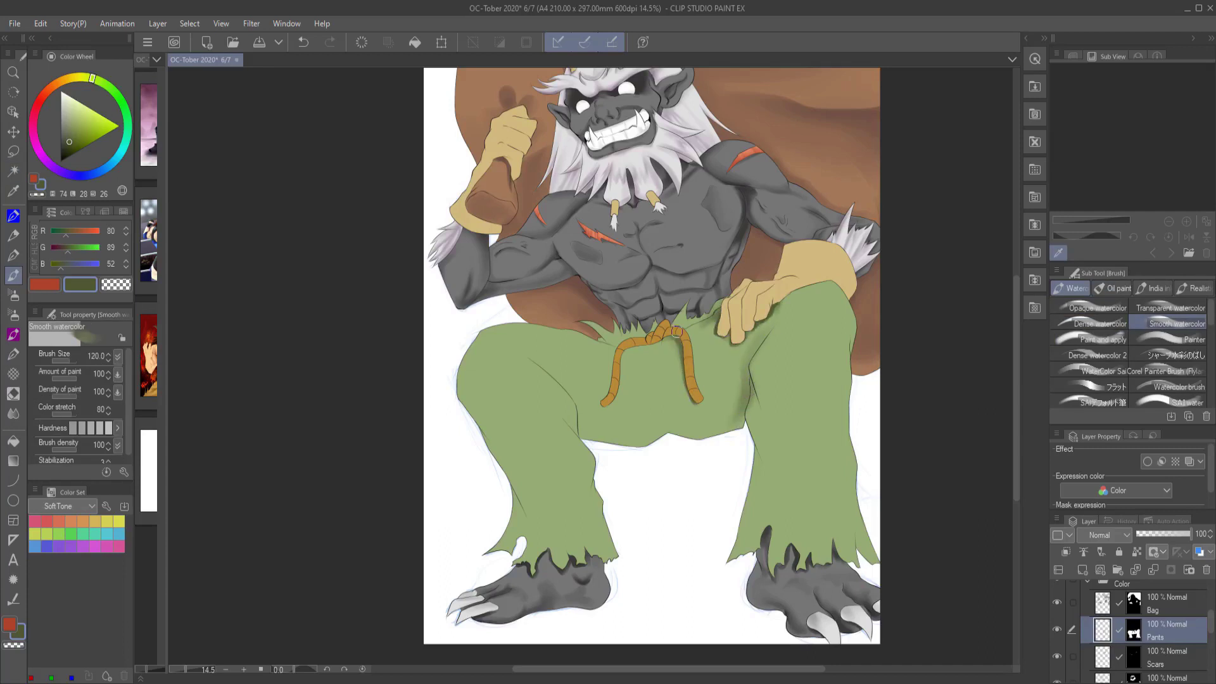
Paint narrow shadows beside the rope belt at brush size 30, and shade the crotch and thigh folds with a larger brush
key(bracketleft)
key(bracketleft)
key(bracketleft)
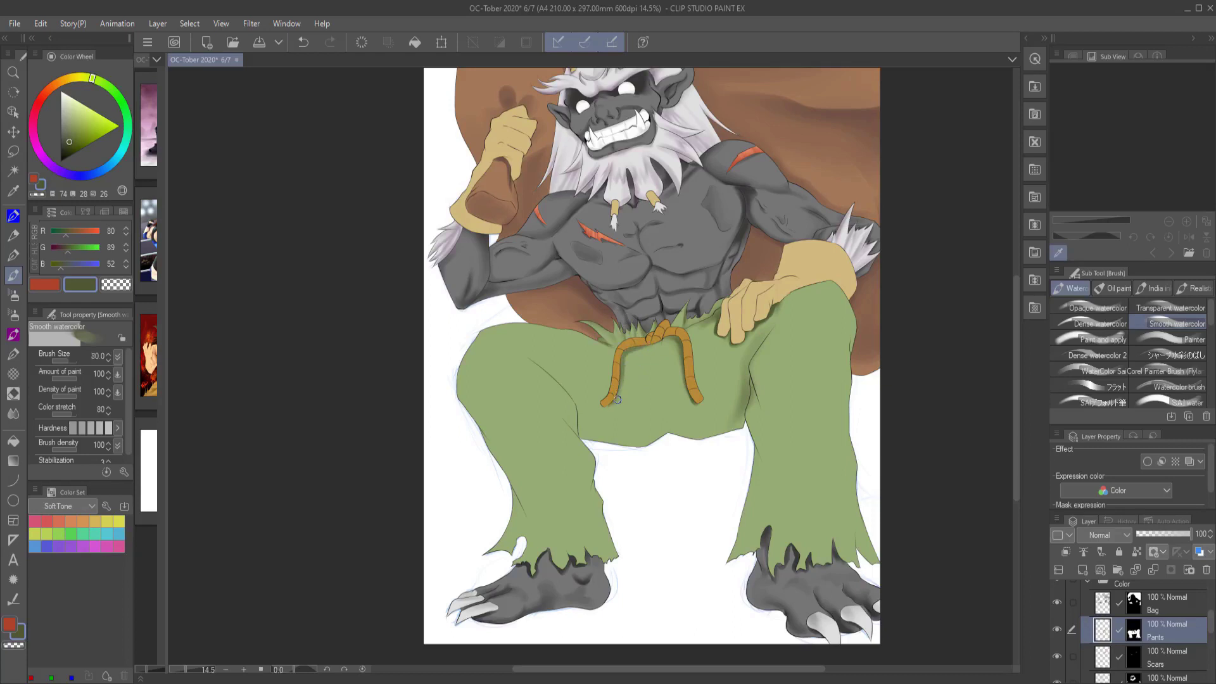
key(bracketright)
drag(659, 434, 583, 437)
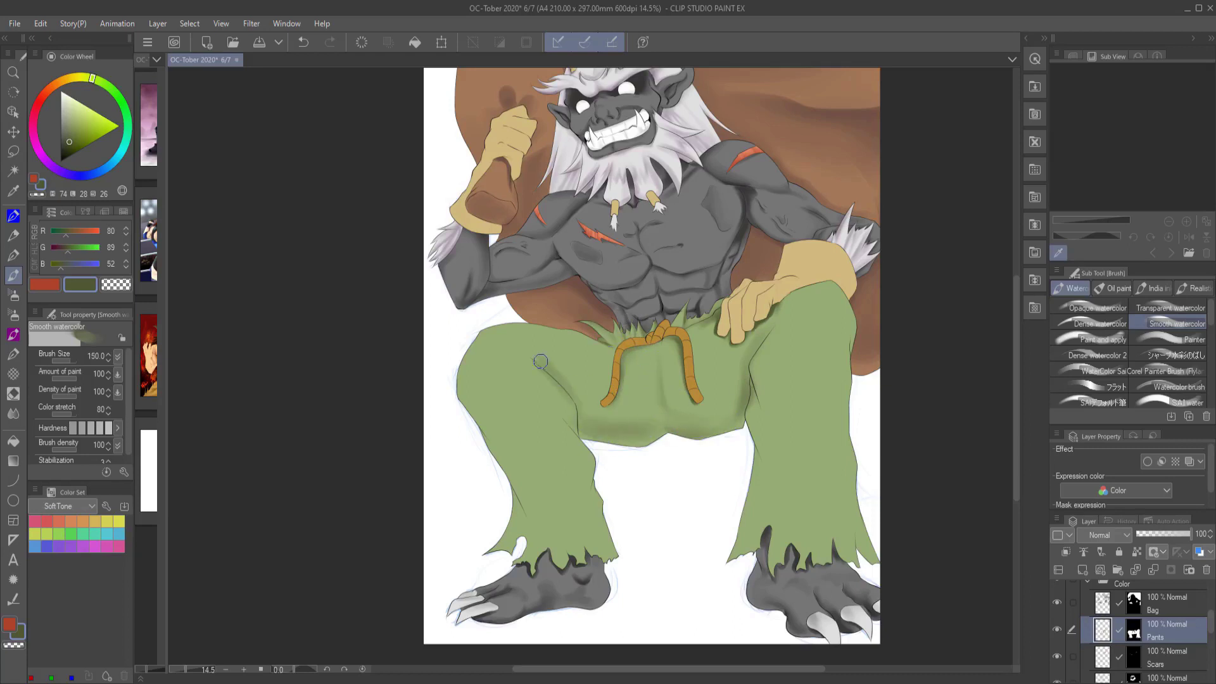
drag(592, 374, 558, 344)
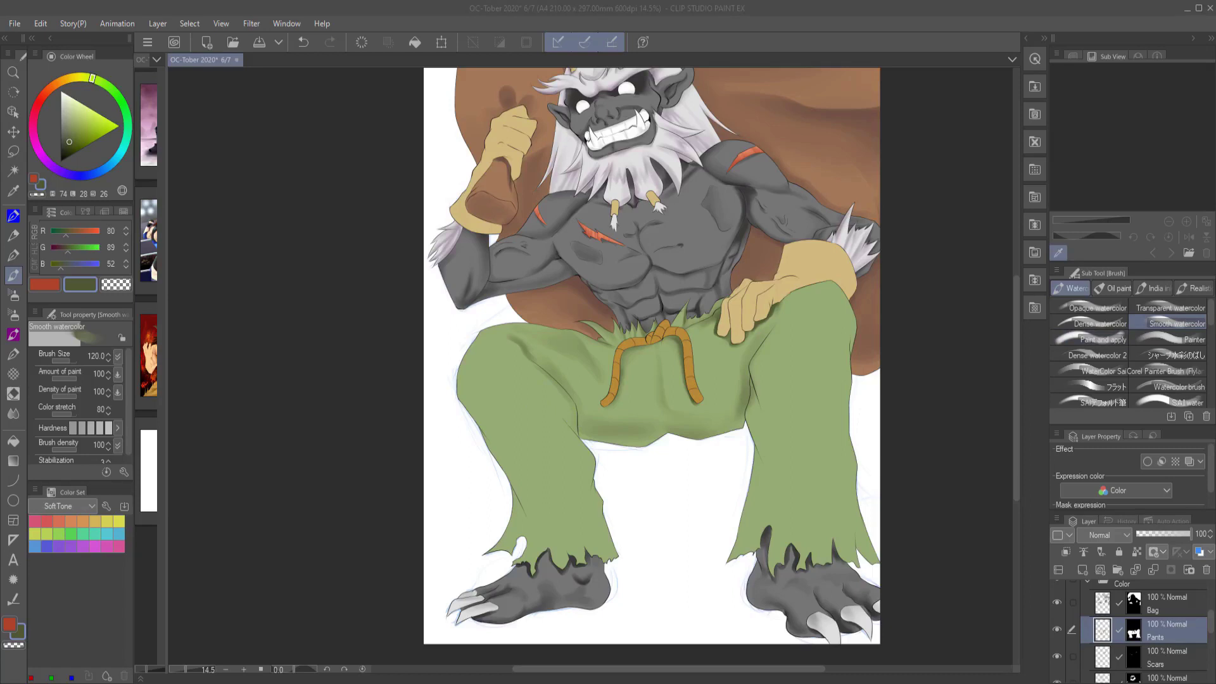
Shade the knee, shin and torn hem folds on the pants leg under the resting hand, using brush sizes down to 80
key(bracketright)
key(bracketright)
mouse_move(760, 390)
mouse_down()
mouse_move(809, 380)
mouse_move(786, 456)
mouse_up()
key(bracketright)
key(bracketright)
key(bracketright)
key(bracketright)
key(bracketright)
drag(813, 326, 843, 399)
key(bracketleft)
key(bracketleft)
key(bracketleft)
key(bracketleft)
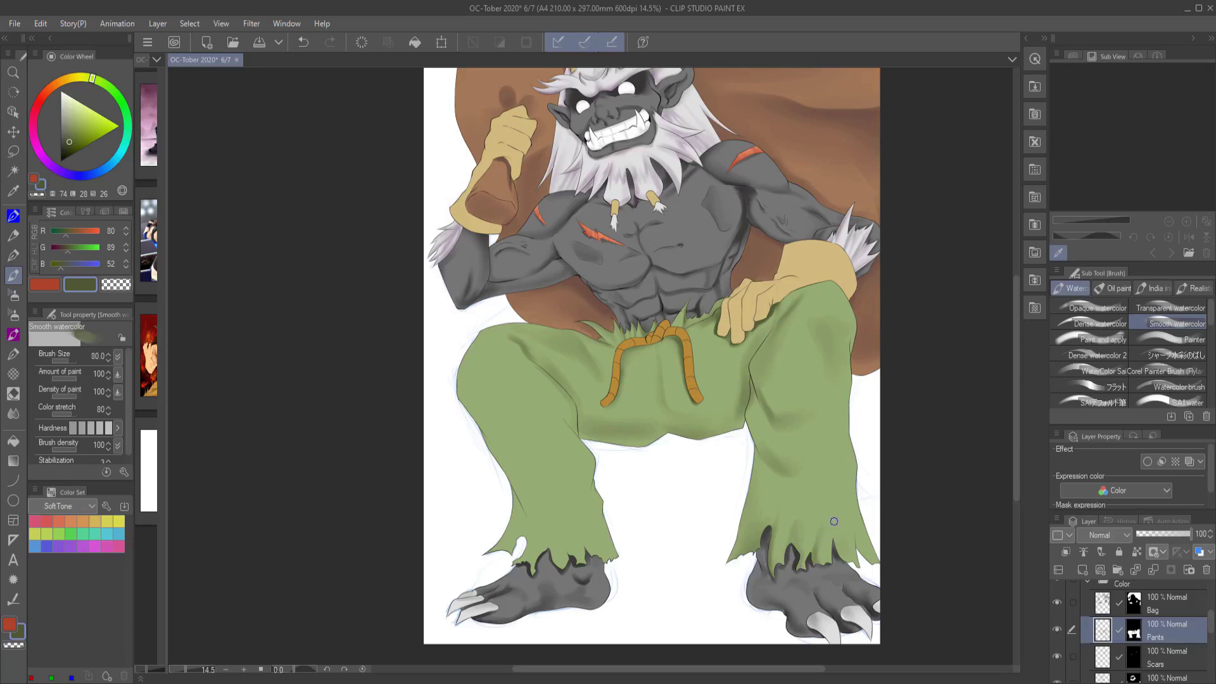
Shade the thigh and shin folds on the other pants leg with the Smooth watercolor brush
key(bracketright)
key(bracketright)
key(bracketright)
drag(555, 369, 570, 453)
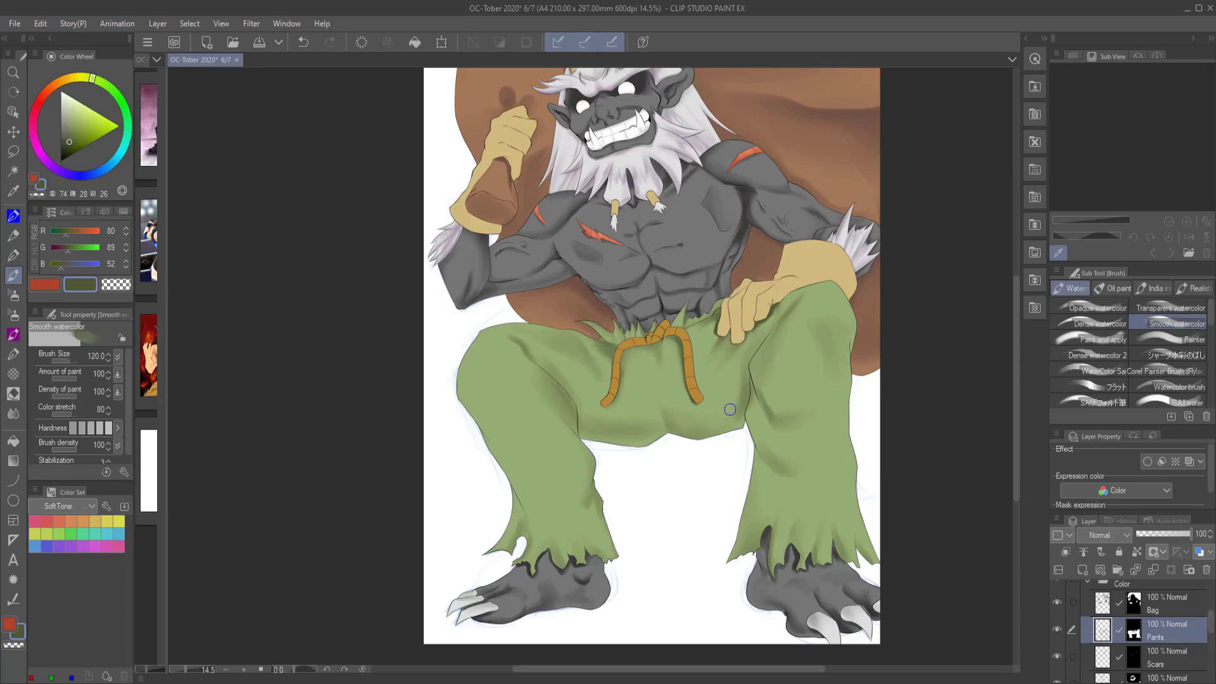
Mask a new layer named Gloves to the gloves and horns
scroll(729, 409, up, 3)
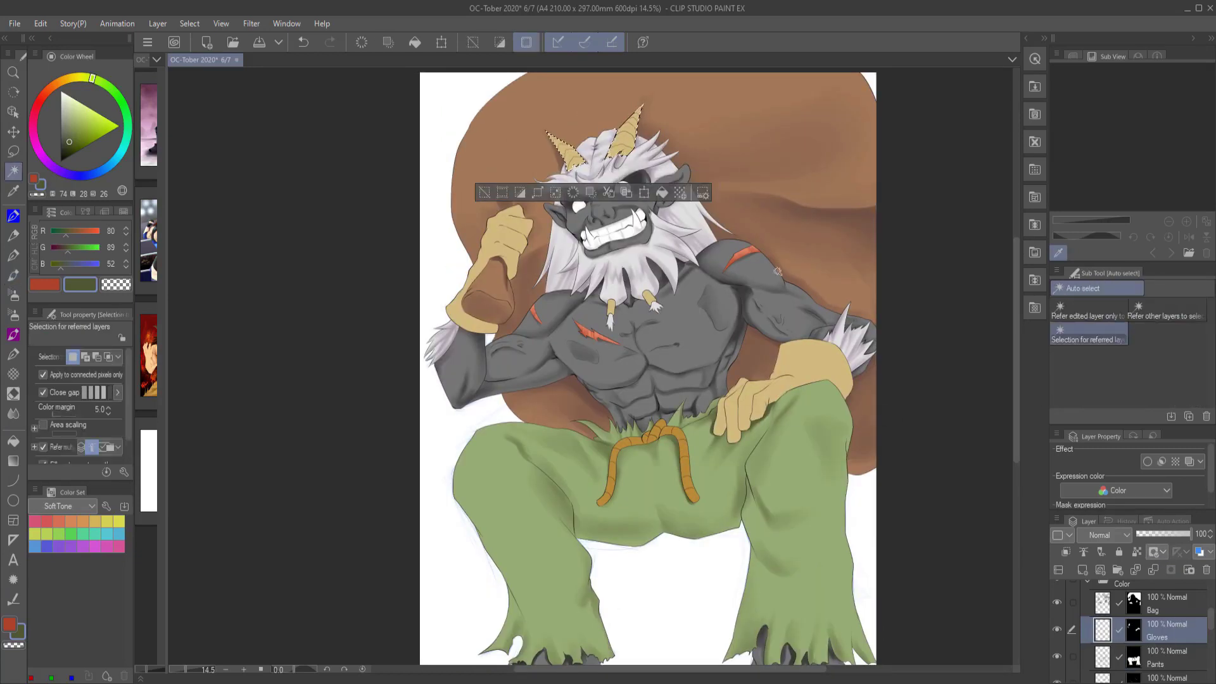
key(b)
key(b)
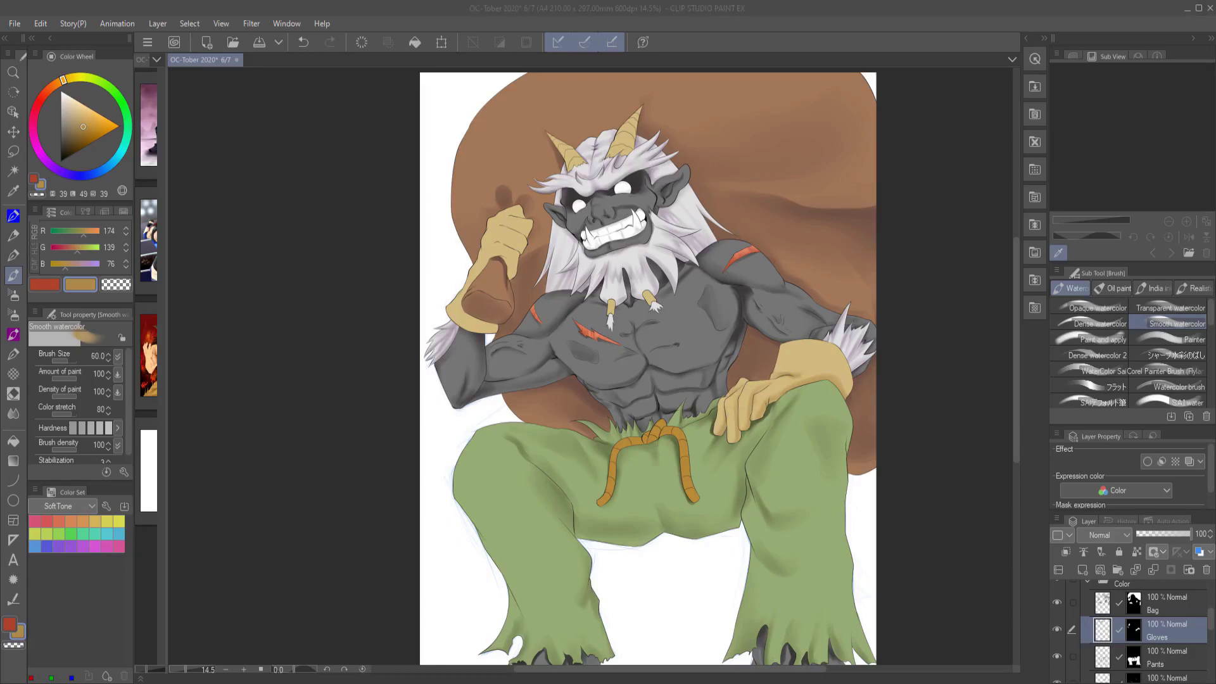
Shade both gloves with golden brown (174, 139, 76) on the Gloves layer, using Smooth watercolor at sizes 60 to 70
key(bracketright)
key(bracketright)
key(bracketright)
key(bracketright)
key(bracketright)
key(bracketright)
key(bracketright)
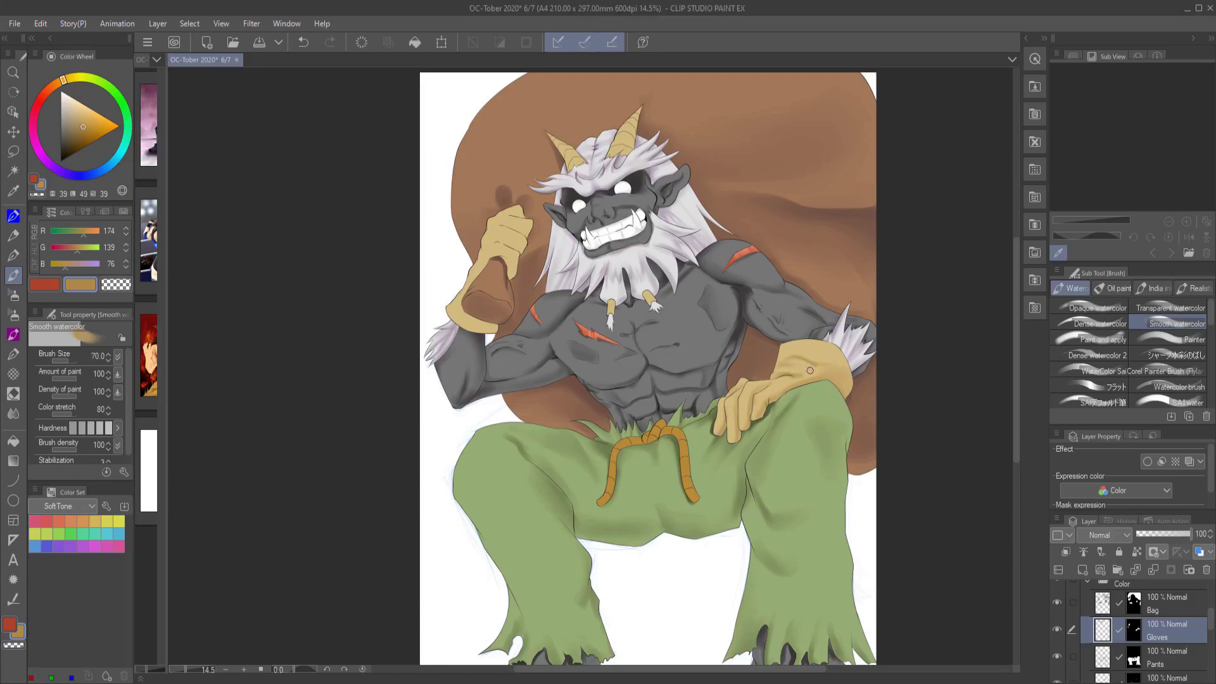
scroll(455, 232, left, 1)
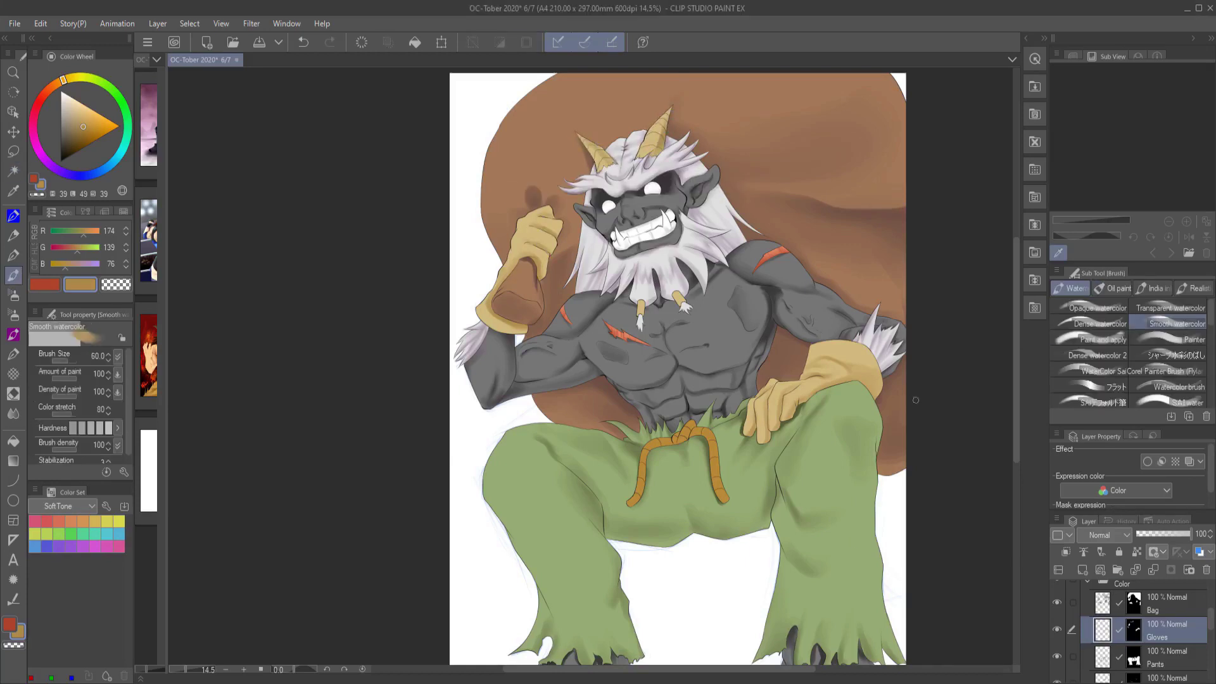
Softly shade the gloves and horns on the Gloves layer with the Soft airbrush at size 80, using Linear burn blending
key(p)
scroll(616, 202, up, 3)
key(b)
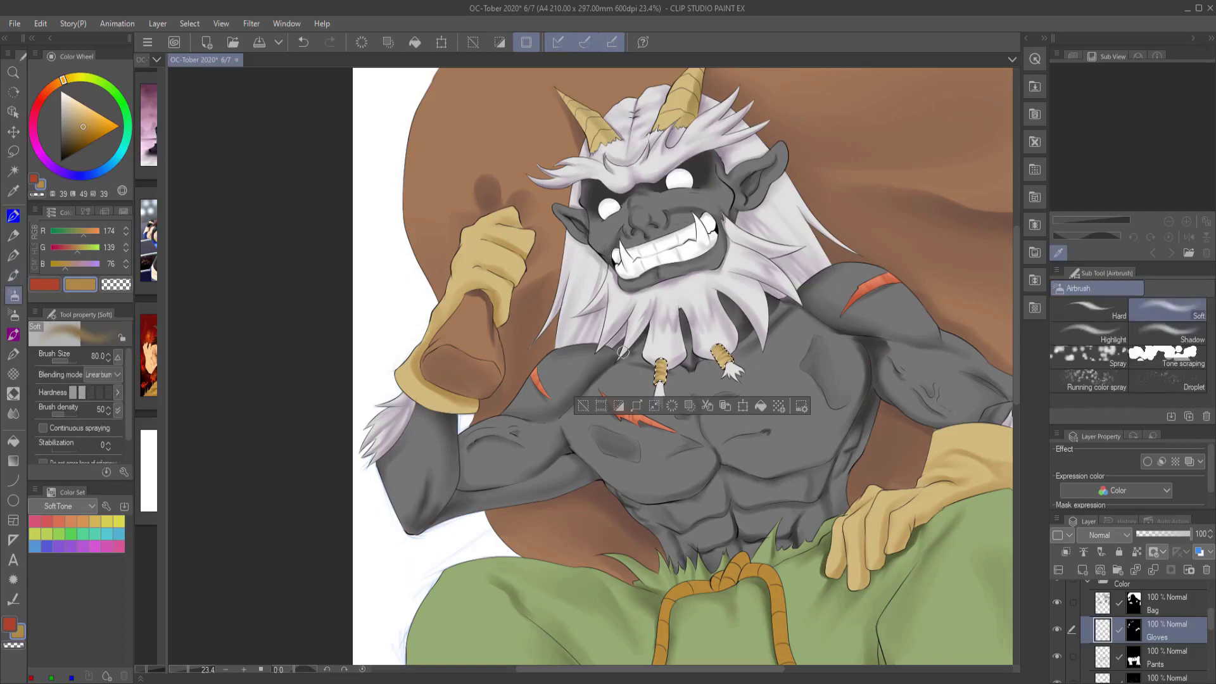
Select the rope belt and mask a new layer named Rope to it, above the Pants layer
key(p)
key(ctrl+minus)
key(w)
click(533, 459)
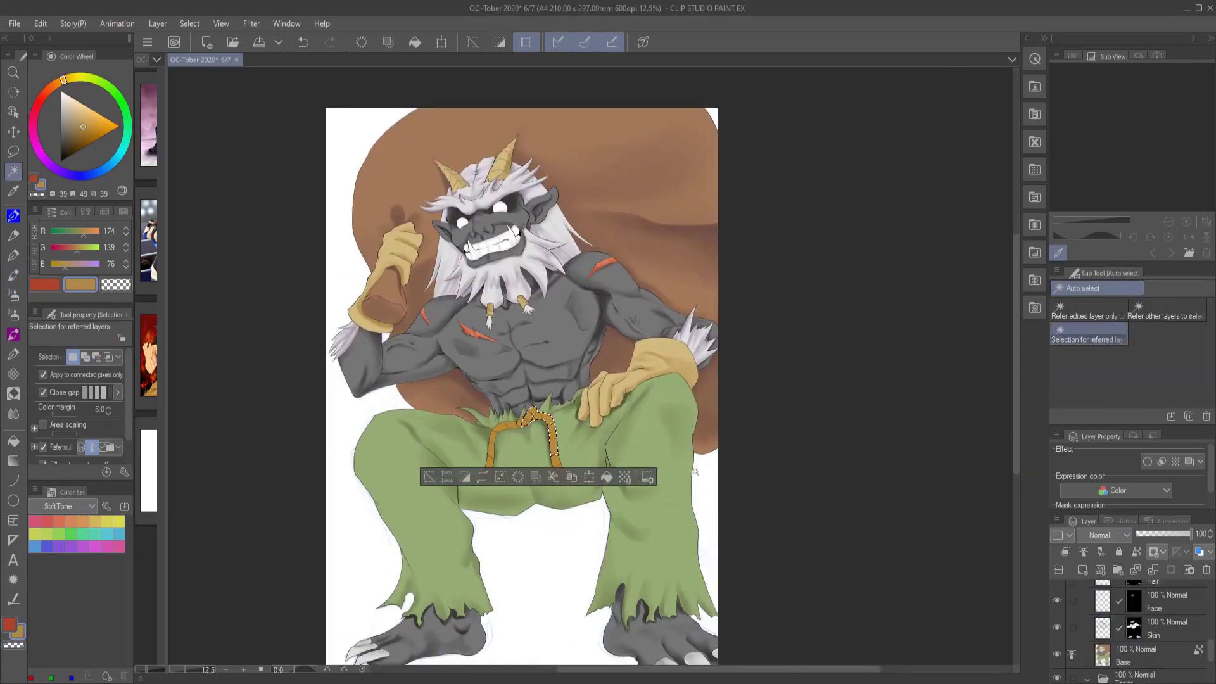
scroll(560, 554, up, 2)
key(ctrl+c)
key(ctrl+v)
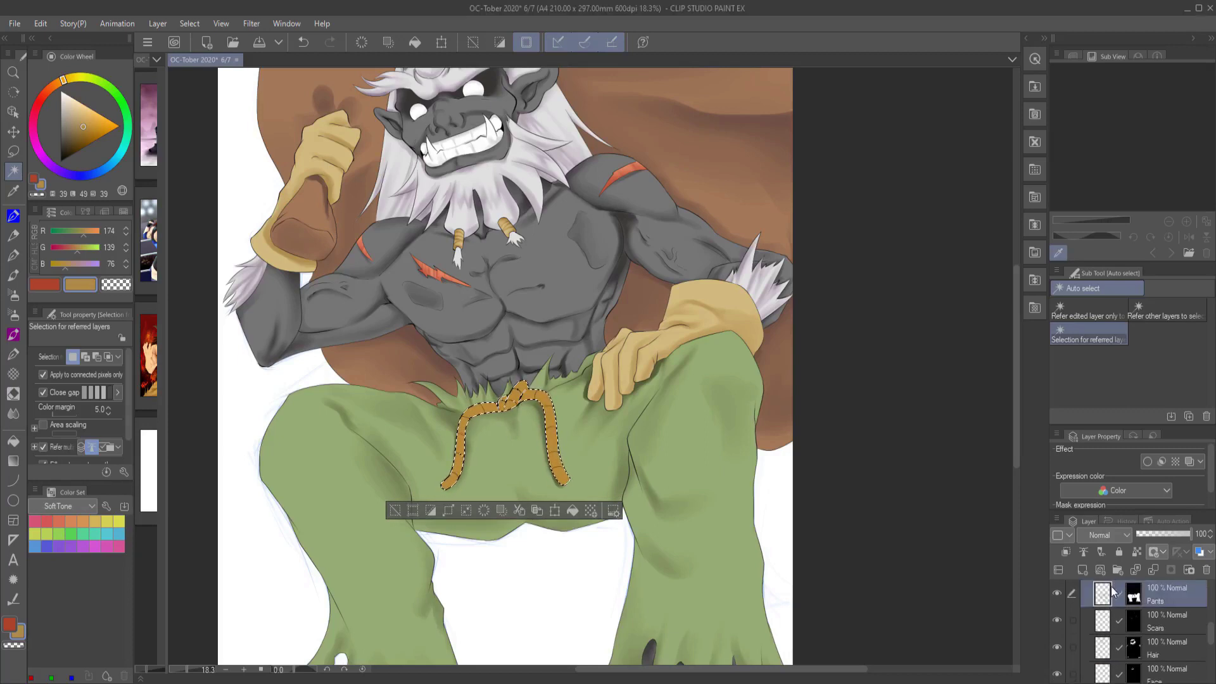
Shade the rope belt with brown (135, 90, 43) on the Rope layer, using Paint and apply at sizes 60 and 40
key(ctrl+d)
key(b)
alt+click(517, 390)
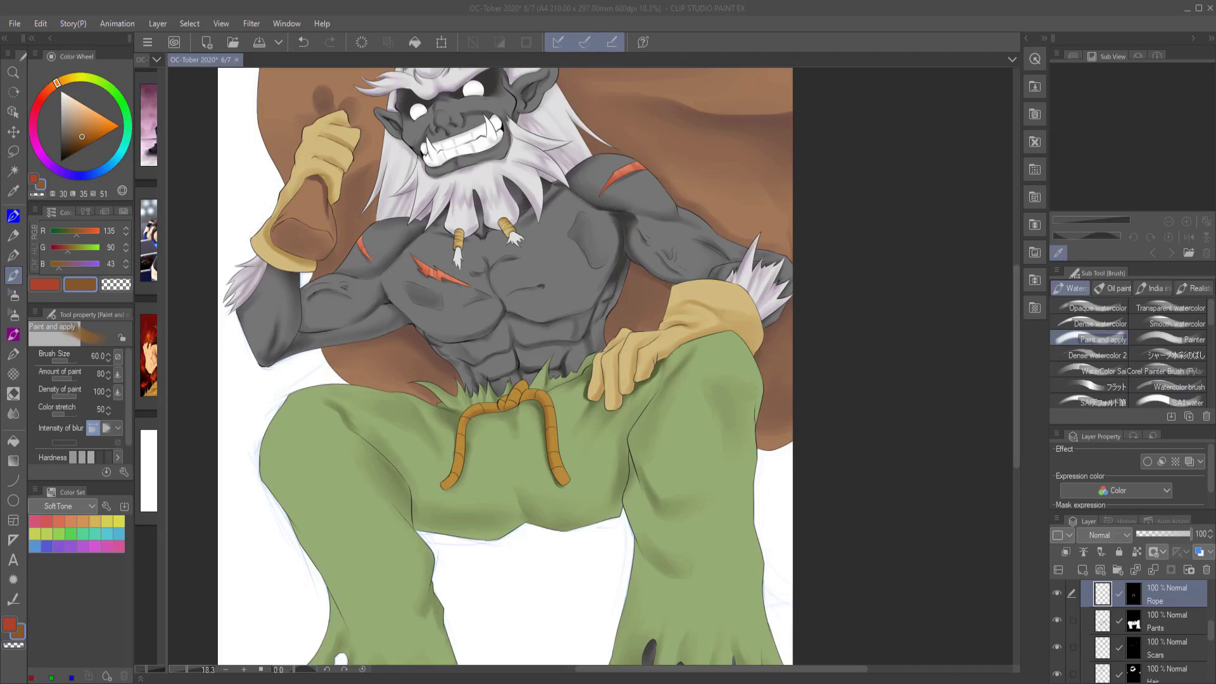
drag(445, 487, 473, 429)
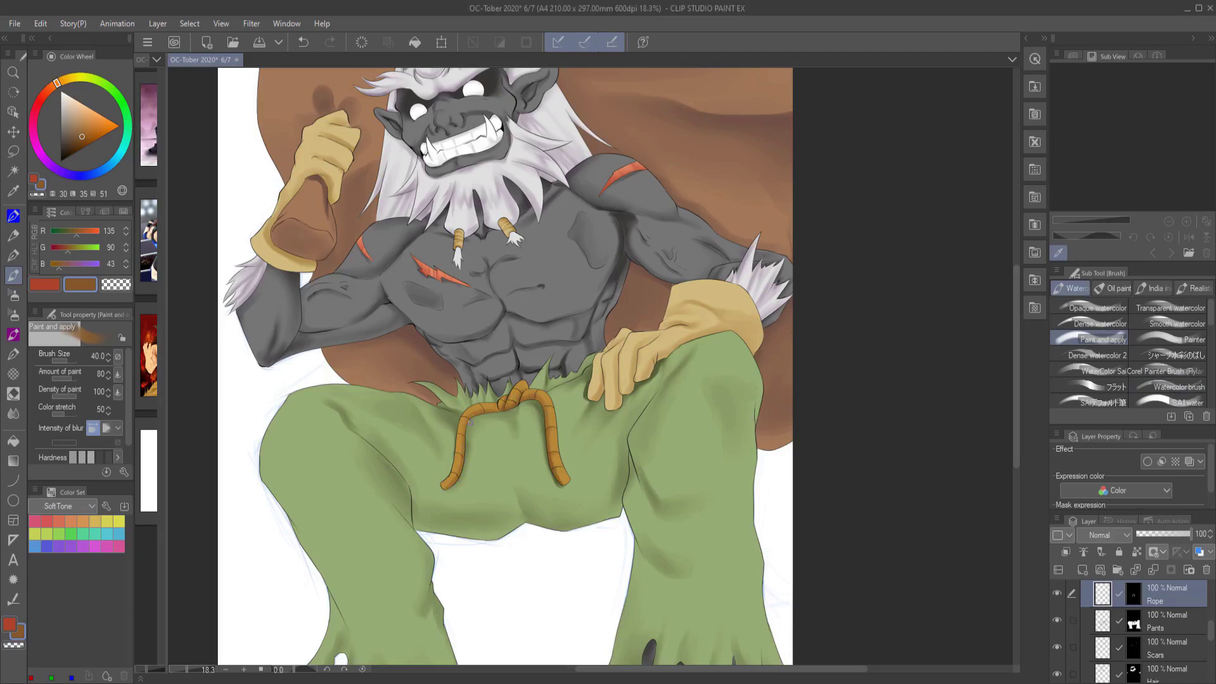
Add a layer named BG below Base and fill the whole page on it with dark purple (37, 3, 42)
scroll(572, 488, down, 3)
scroll(1140, 627, down, 3)
click(1159, 663)
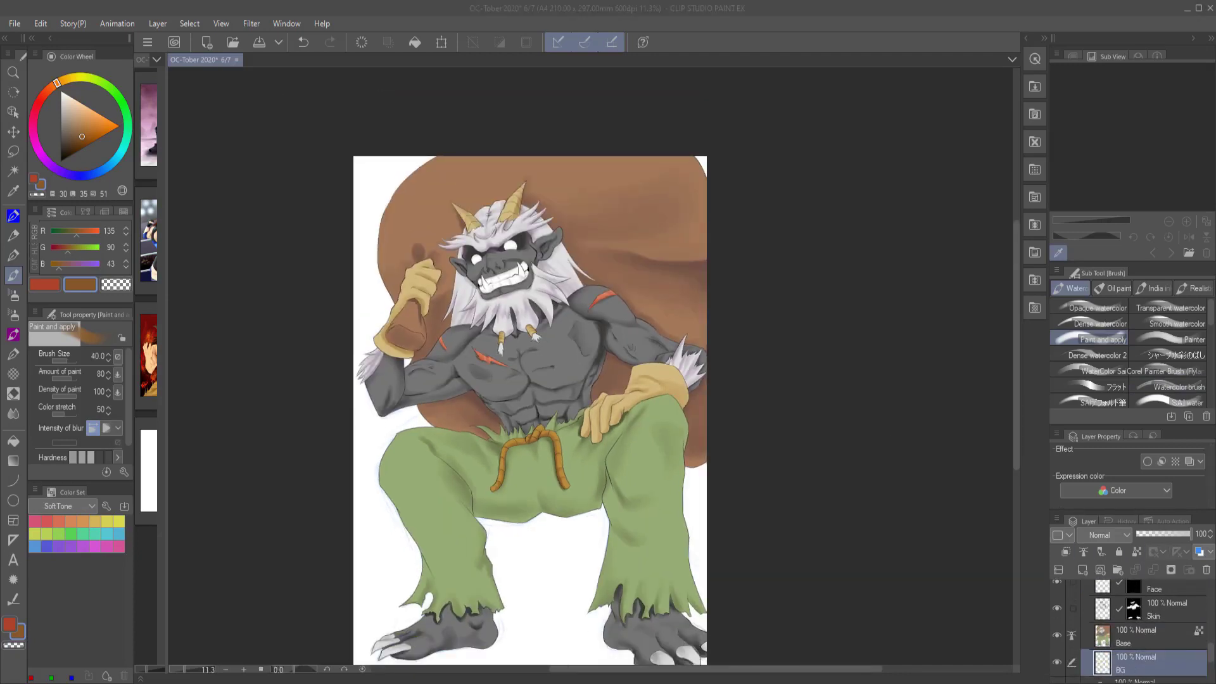
key(g)
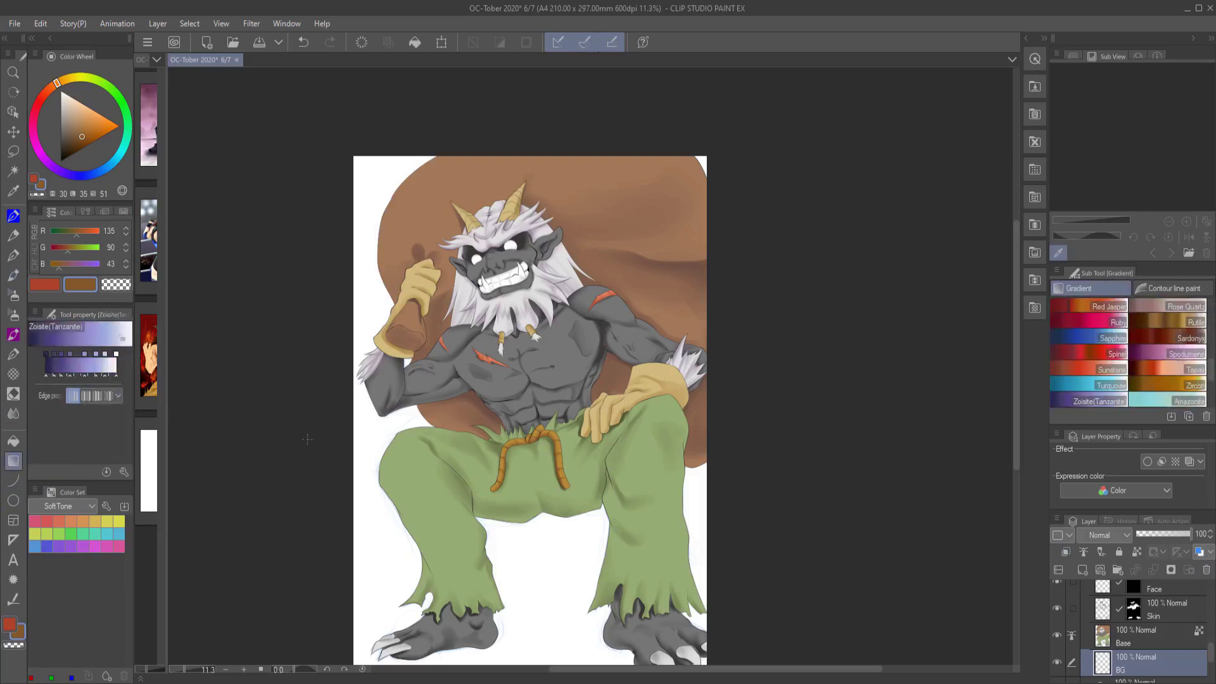
scroll(703, 443, down, 2)
click(70, 155)
key(ctrl+a)
key(alt+BackSpace)
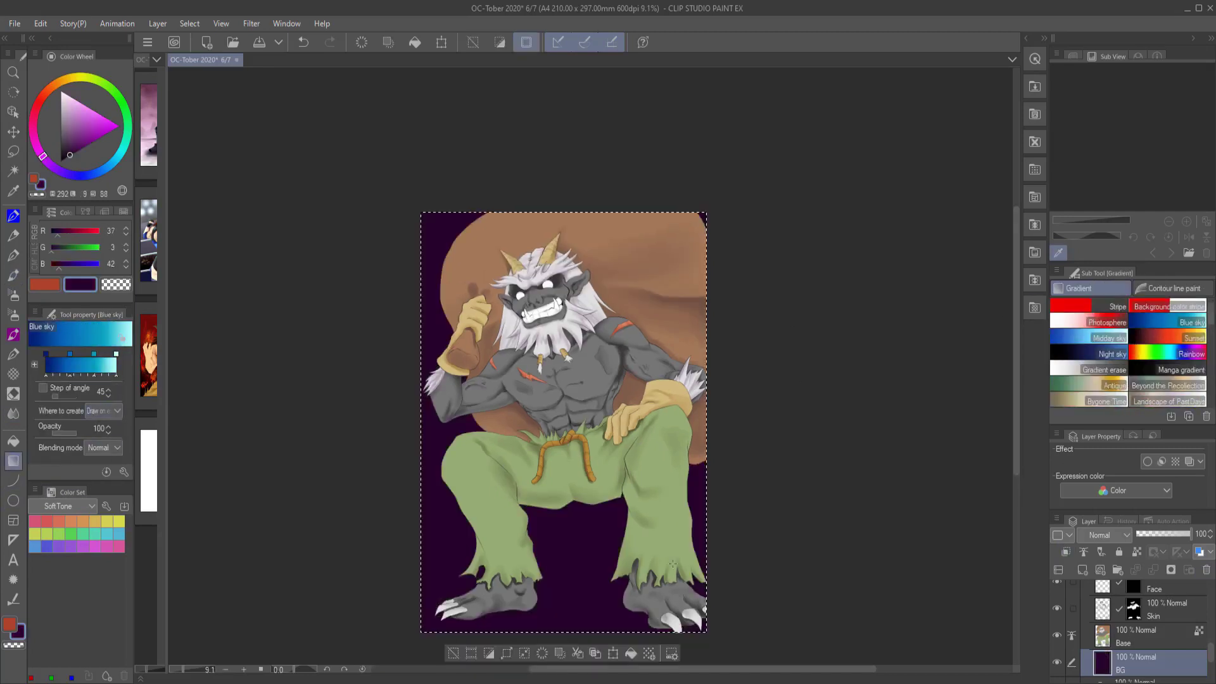
Darken the upper part of the background with near-black (24, 24, 24) using the Soft airbrush
key(b)
click(60, 155)
drag(60, 360, 79, 360)
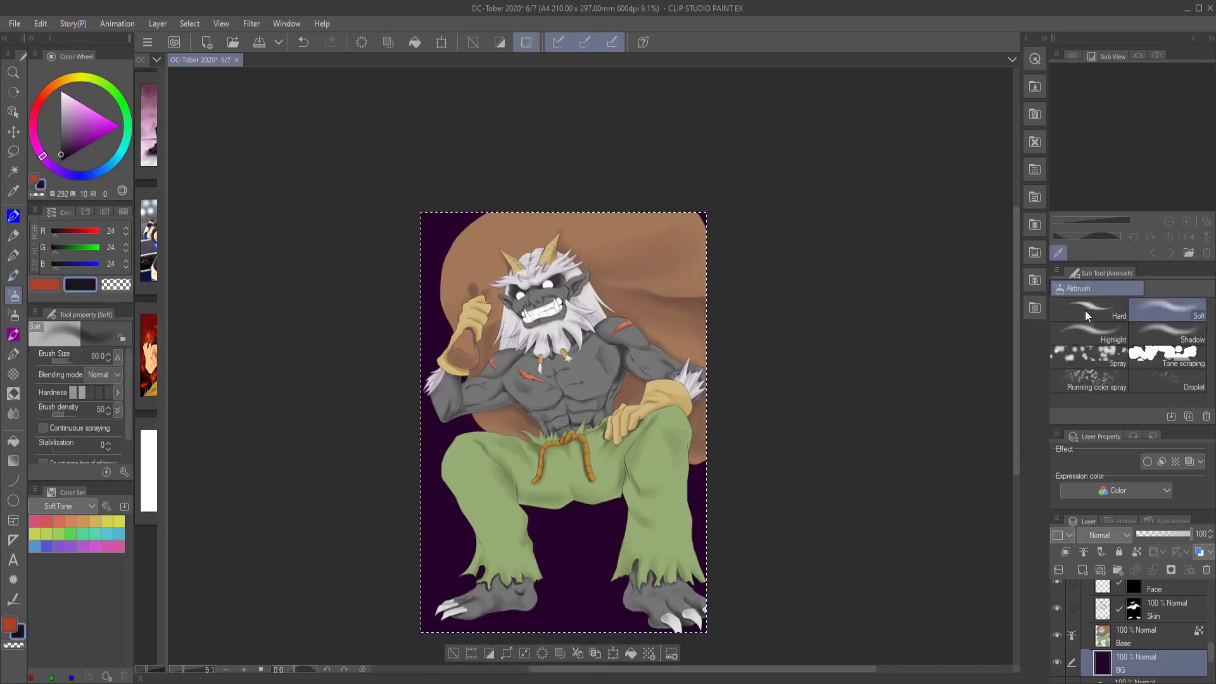
Select the character's silhouette and fill it slightly enlarged with red (255, 0, 17) on a new layer below Base
key(w)
click(634, 380)
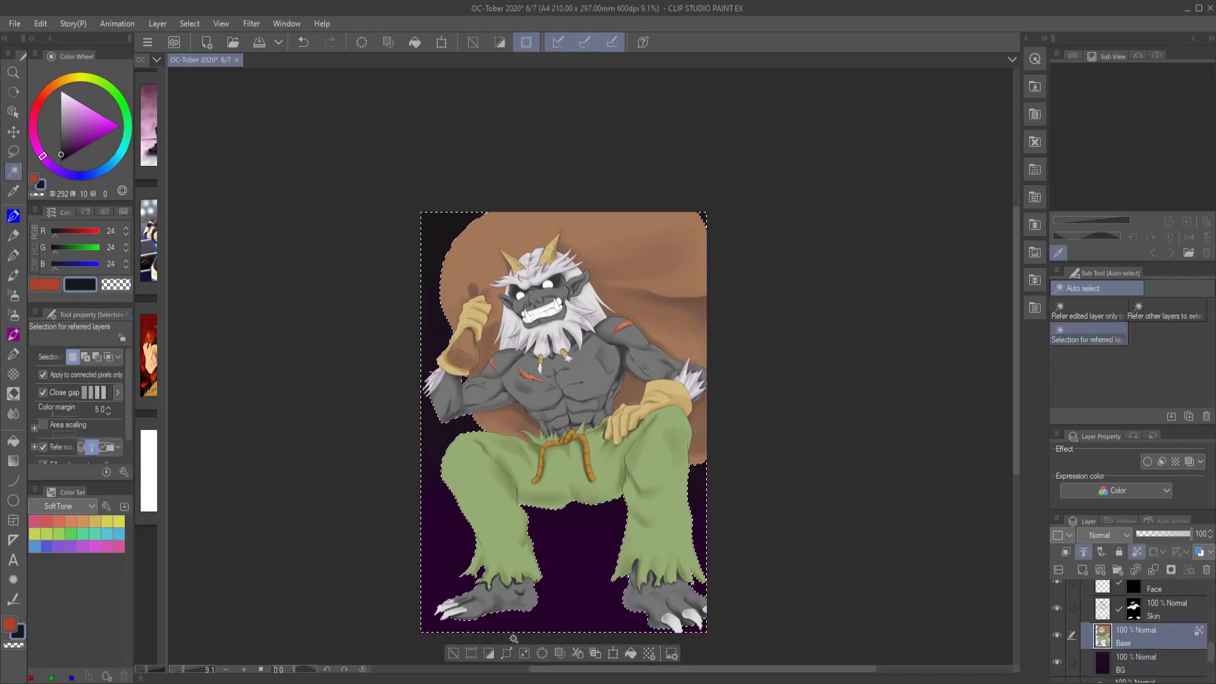
key(ctrl+shift+n)
click(38, 105)
click(119, 127)
key(alt+BackSpace)
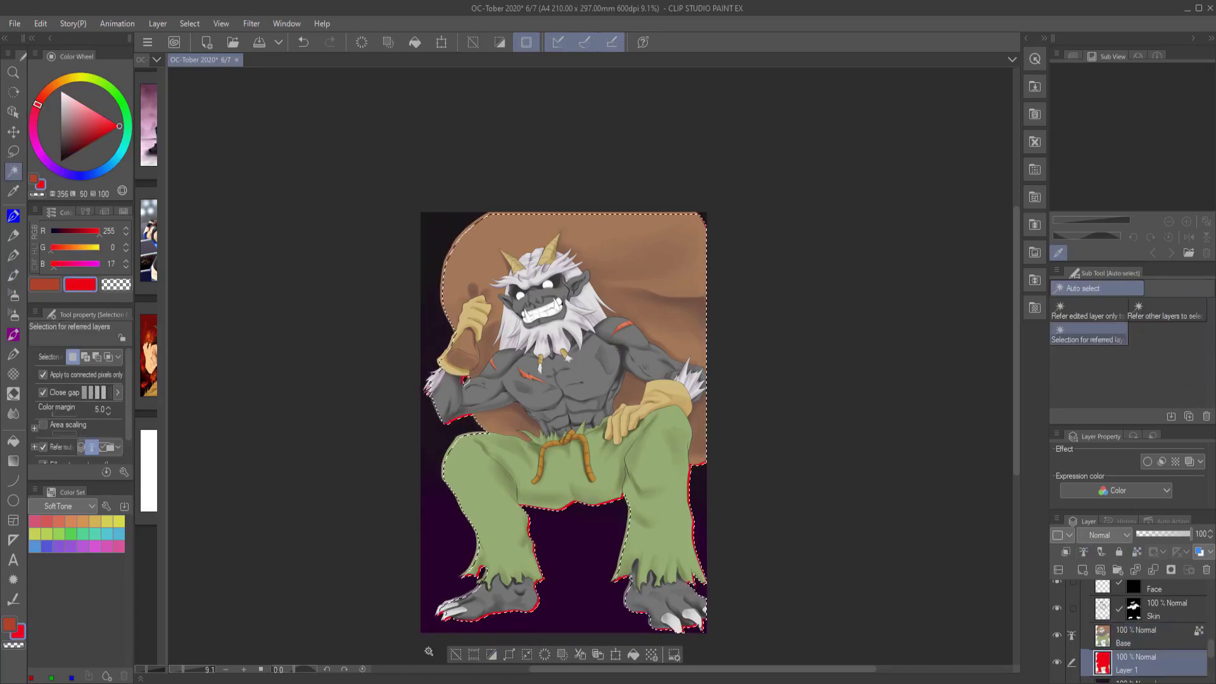
key(ctrl+d)
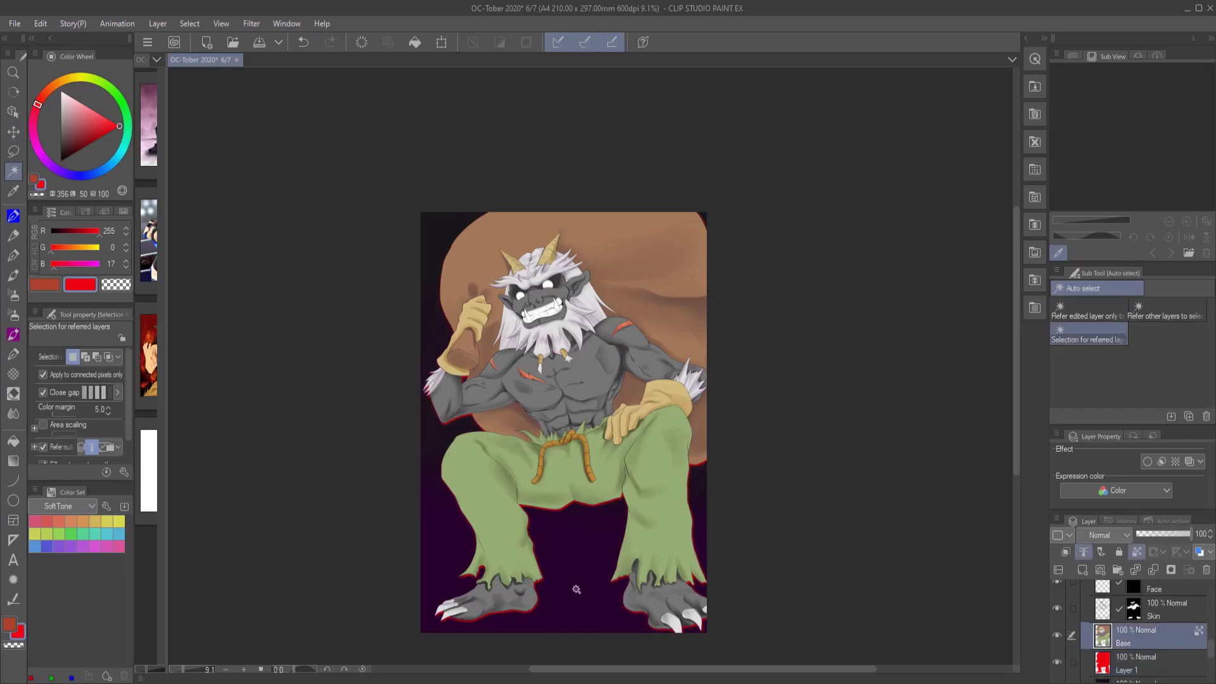
Set the red outline layer's blending mode to Add (Glow) and its opacity to 62%
scroll(1134, 627, up, 3)
click(1110, 614)
scroll(1140, 627, down, 3)
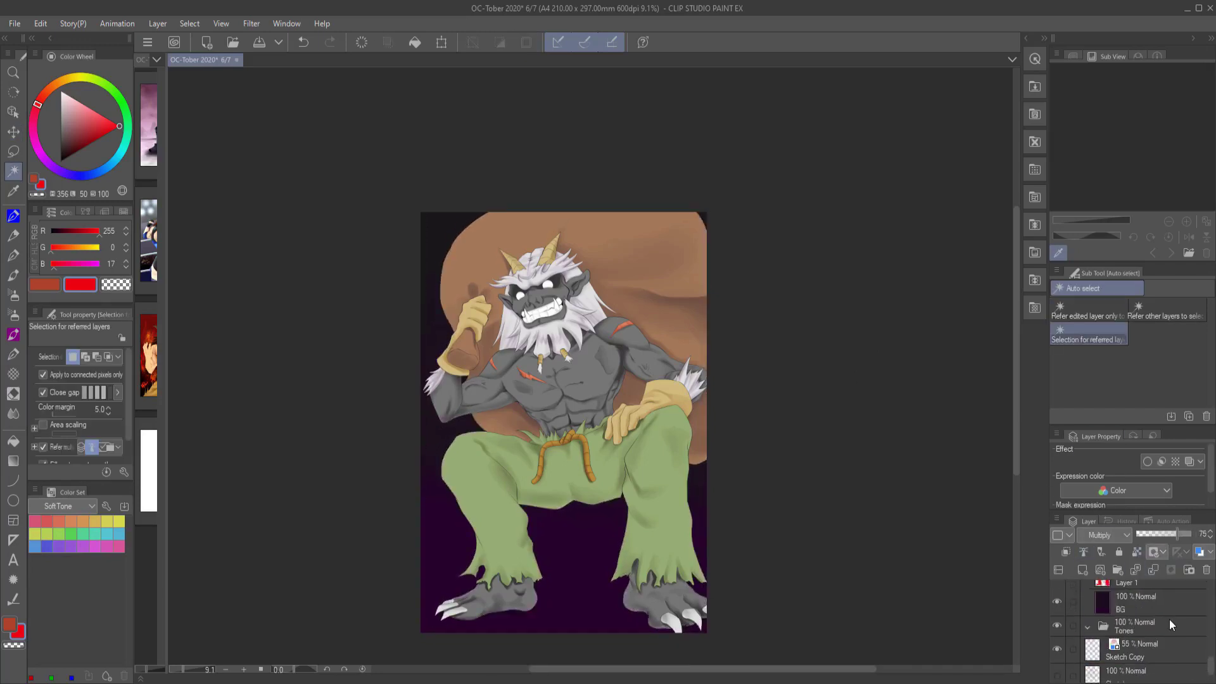
click(1169, 614)
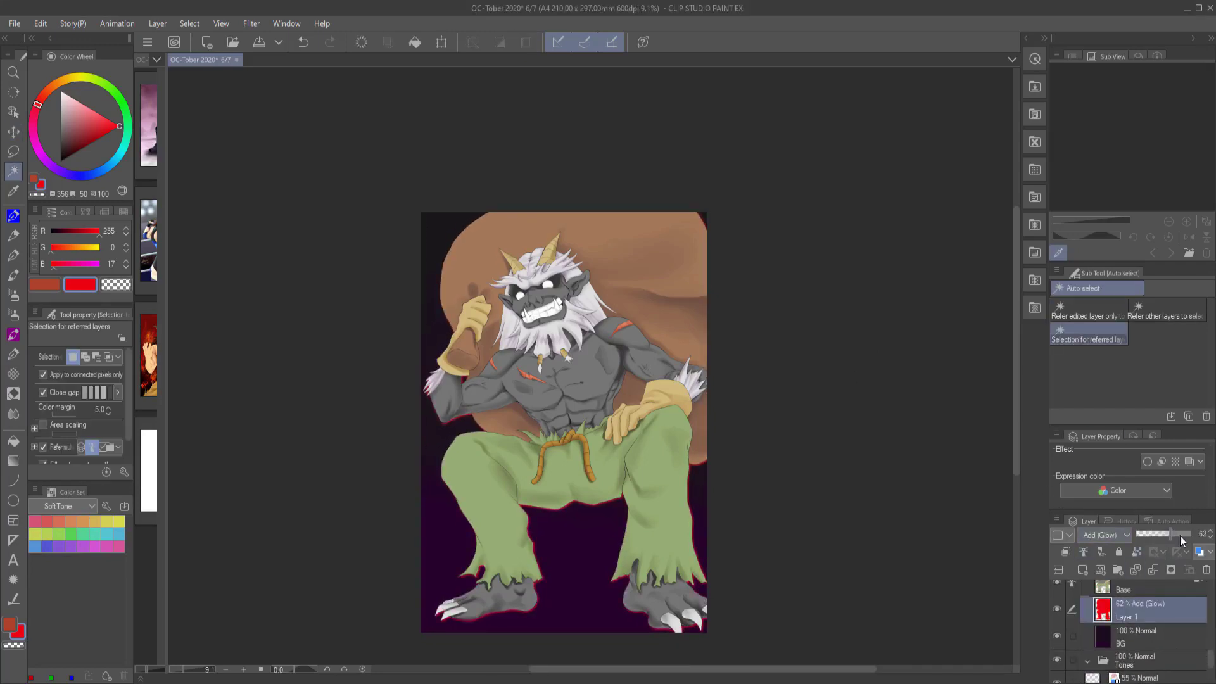
Shade the character on the Shade layer with near-black (25, 23, 25), using the Soft airbrush at size 700
scroll(1131, 626, up, 3)
click(1131, 626)
key(b)
alt+click(550, 336)
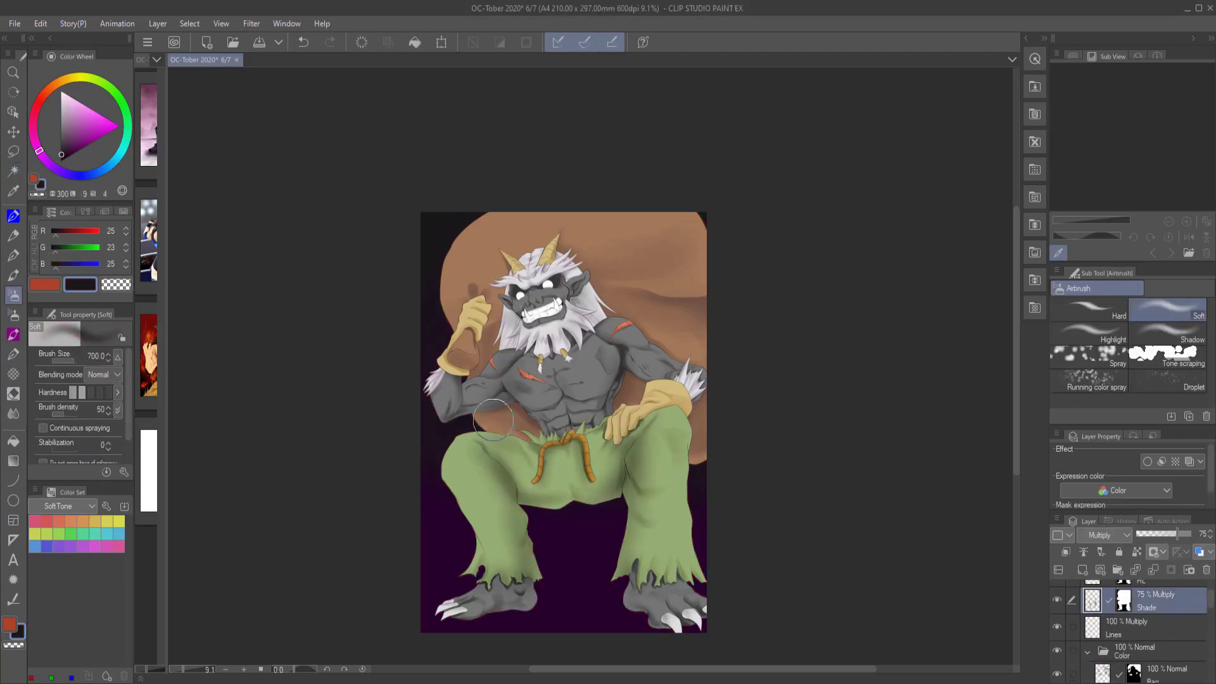
Paint highlights over the character on the HL layer with beige-grey (186, 178, 155), using Paint and apply at sizes down to 60
scroll(1090, 619, up, 1)
click(1090, 613)
key(b)
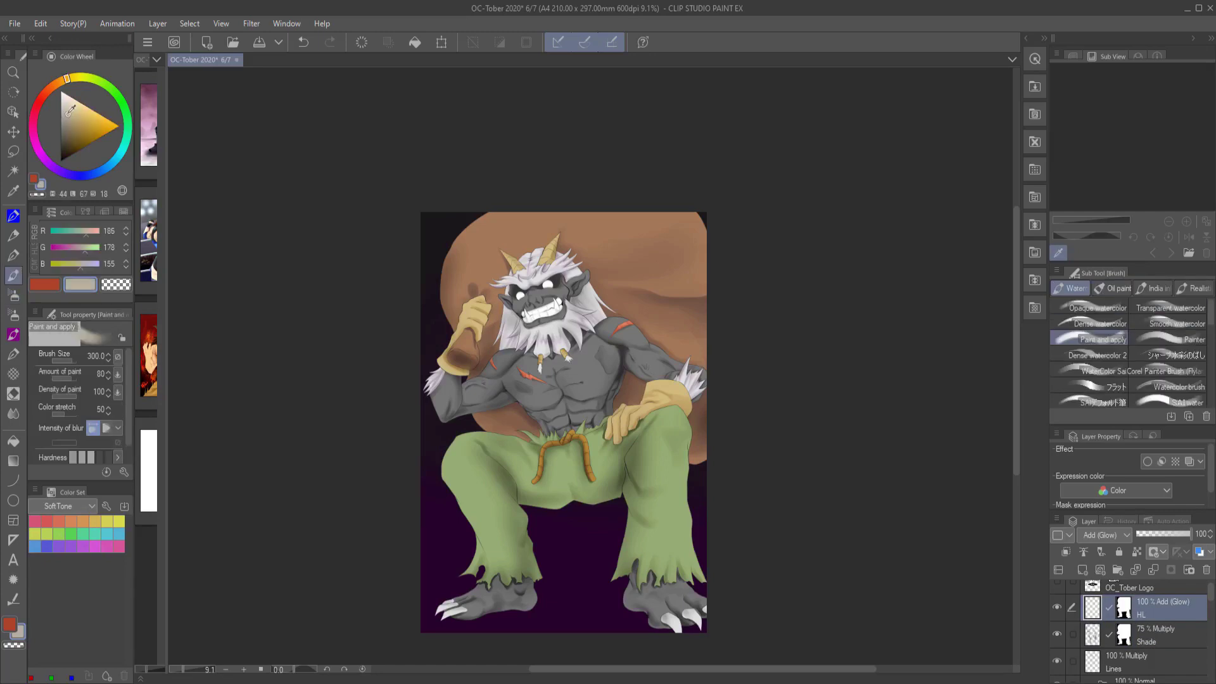
scroll(490, 444, up, 2)
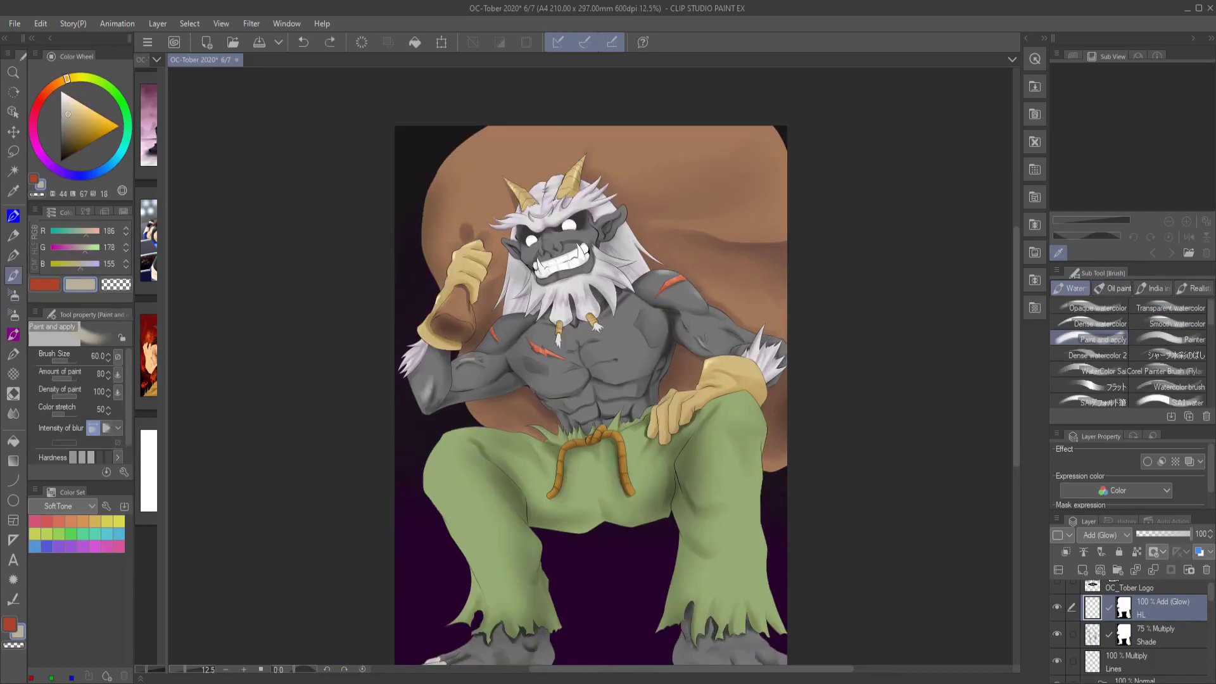
key(bracketleft)
key(bracketleft)
key(bracketleft)
key(bracketleft)
key(bracketleft)
scroll(472, 144, down, 1)
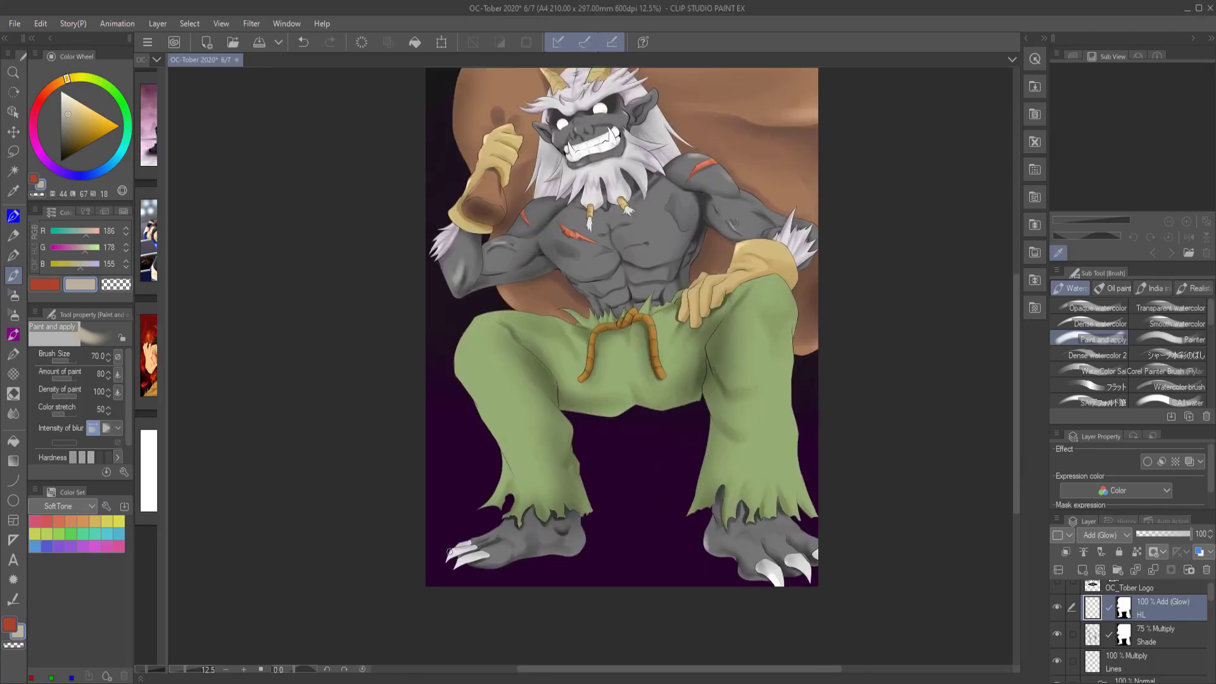
scroll(705, 627, up, 1)
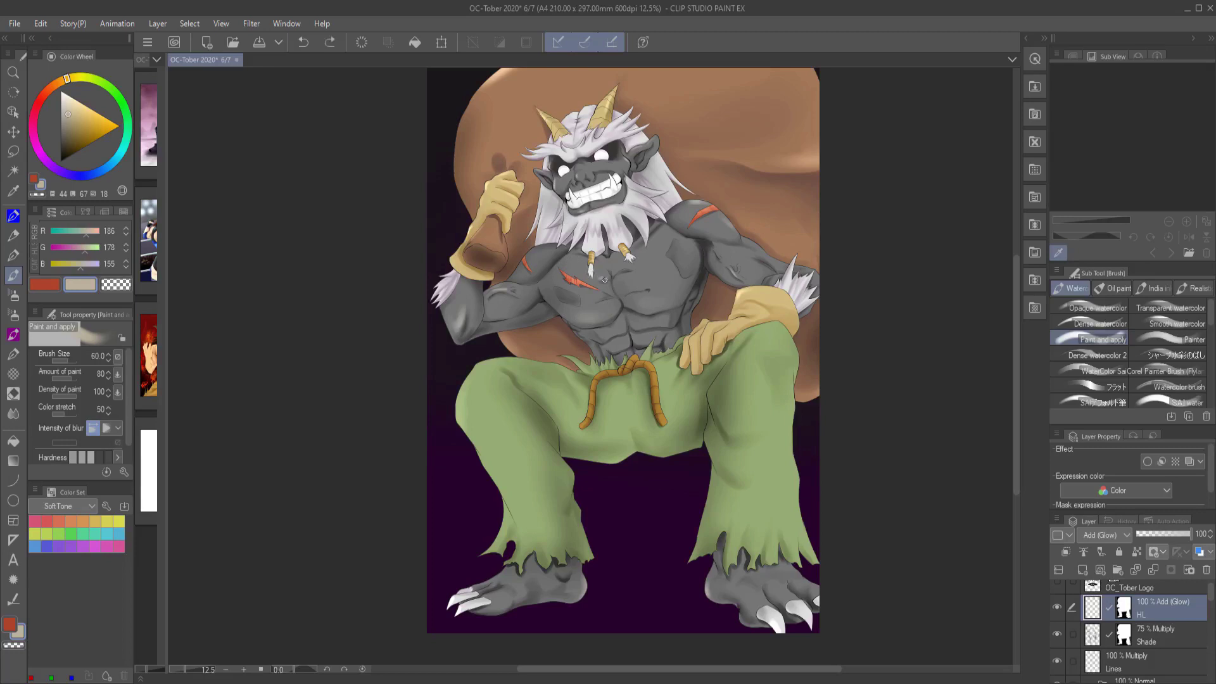
Set Layer 1 to 100% opacity and replace the red outline with a green (131, 167, 40) Soft airbrush glow at size 1200
ctrl+shift+click(605, 279)
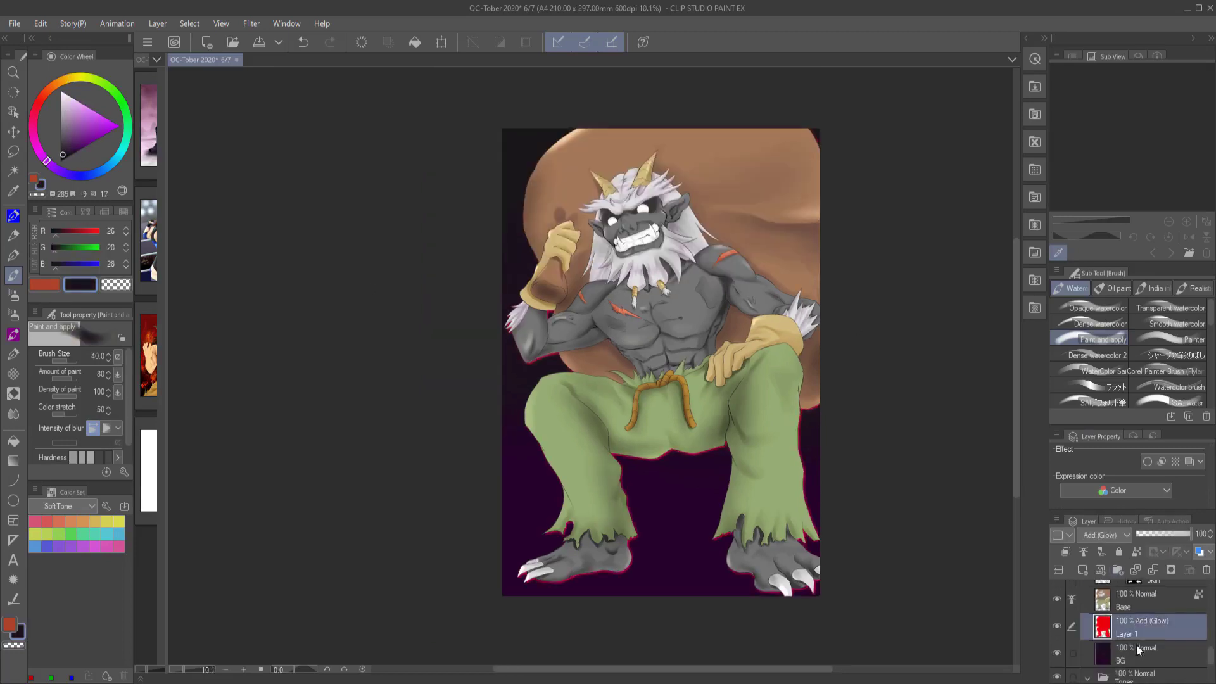
key(b)
mouse_move(804, 468)
mouse_down()
mouse_move(671, 494)
mouse_move(595, 345)
mouse_up()
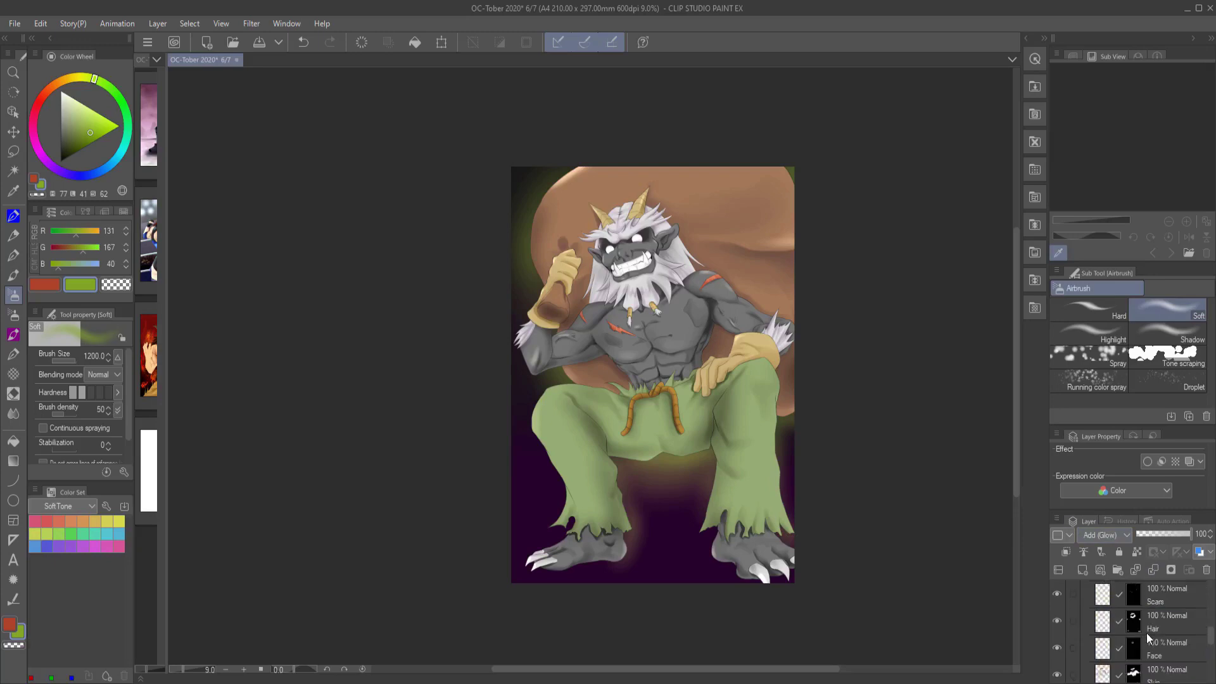
Add a Multiply layer named What's in There? and paint dark red (98, 19, 14) stains on the sack with SAI Style at size 500
click(1119, 570)
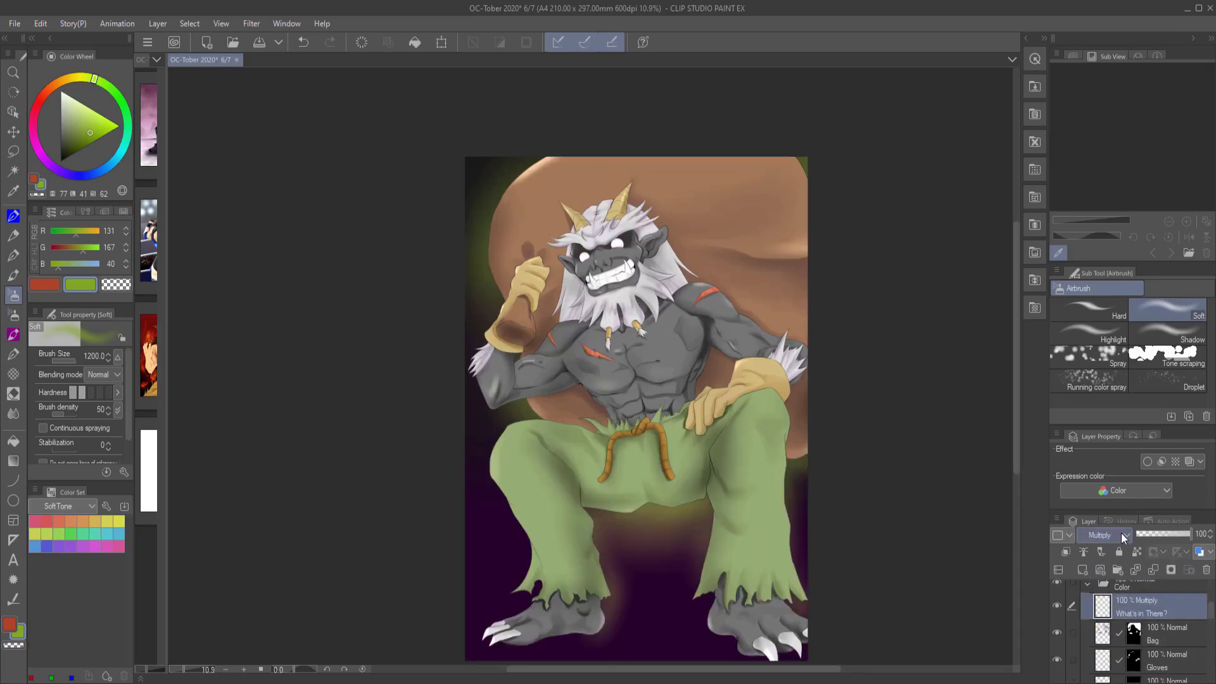
key(p)
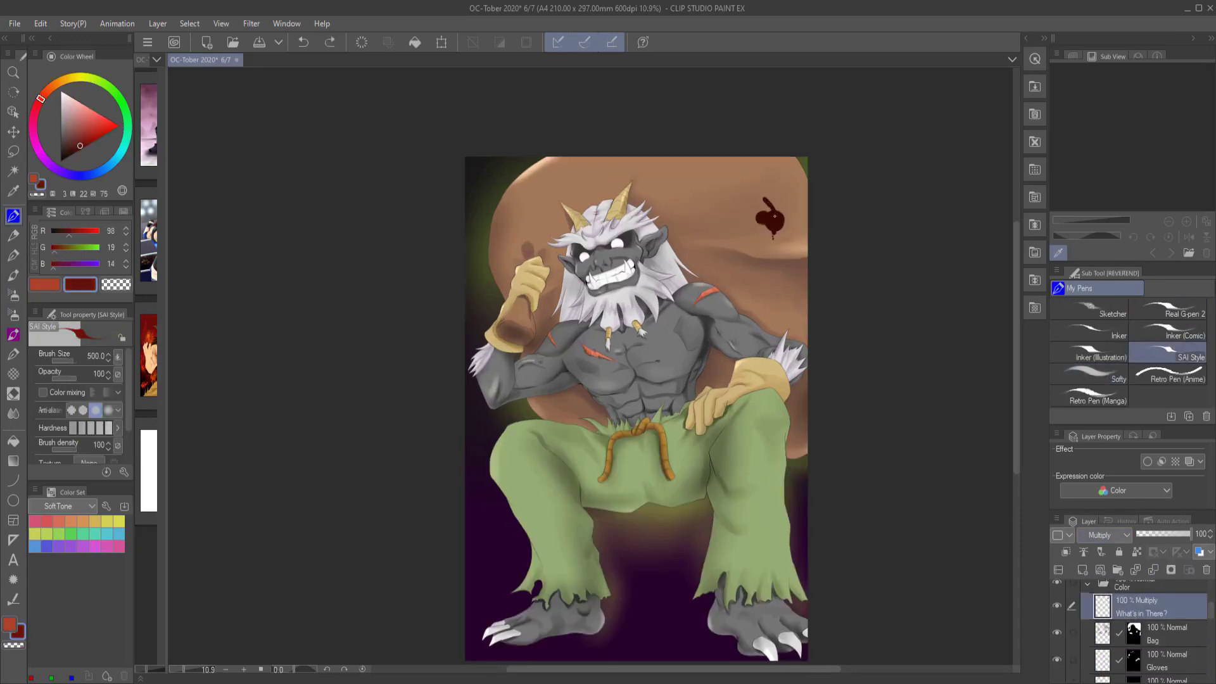
drag(717, 215, 759, 228)
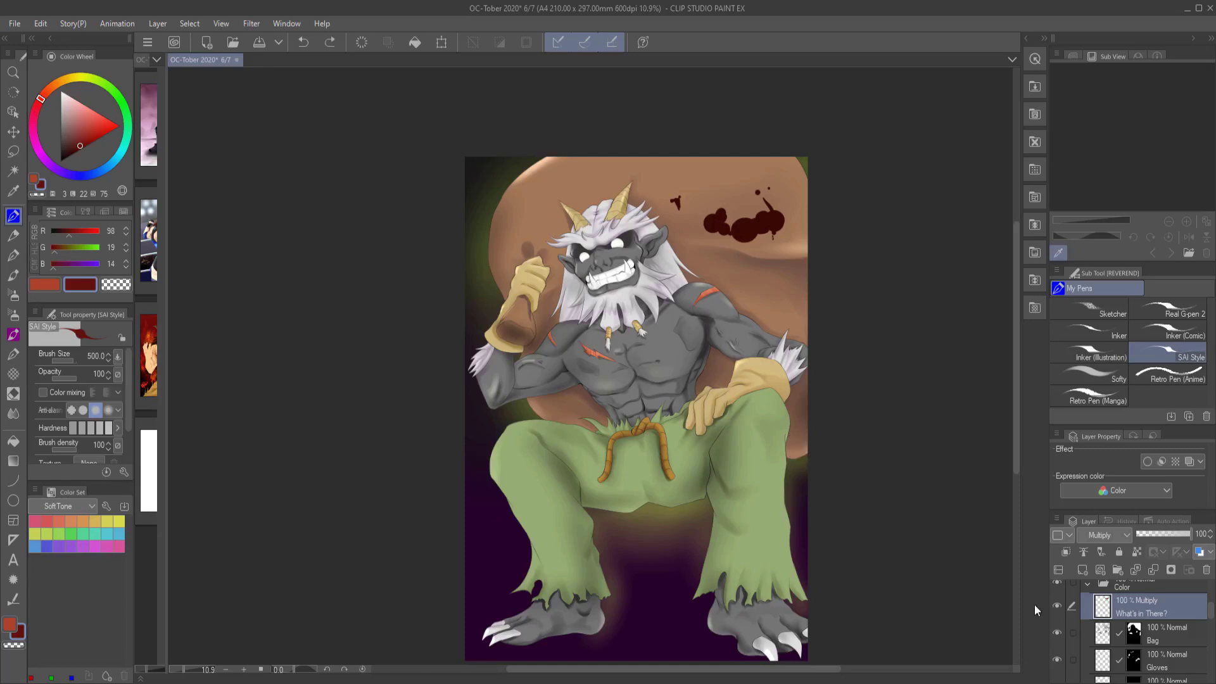
Try to clip the What's in There? stain layer to the Bag layer, and undo it
click(1066, 552)
key(ctrl+z)
key(ctrl+z)
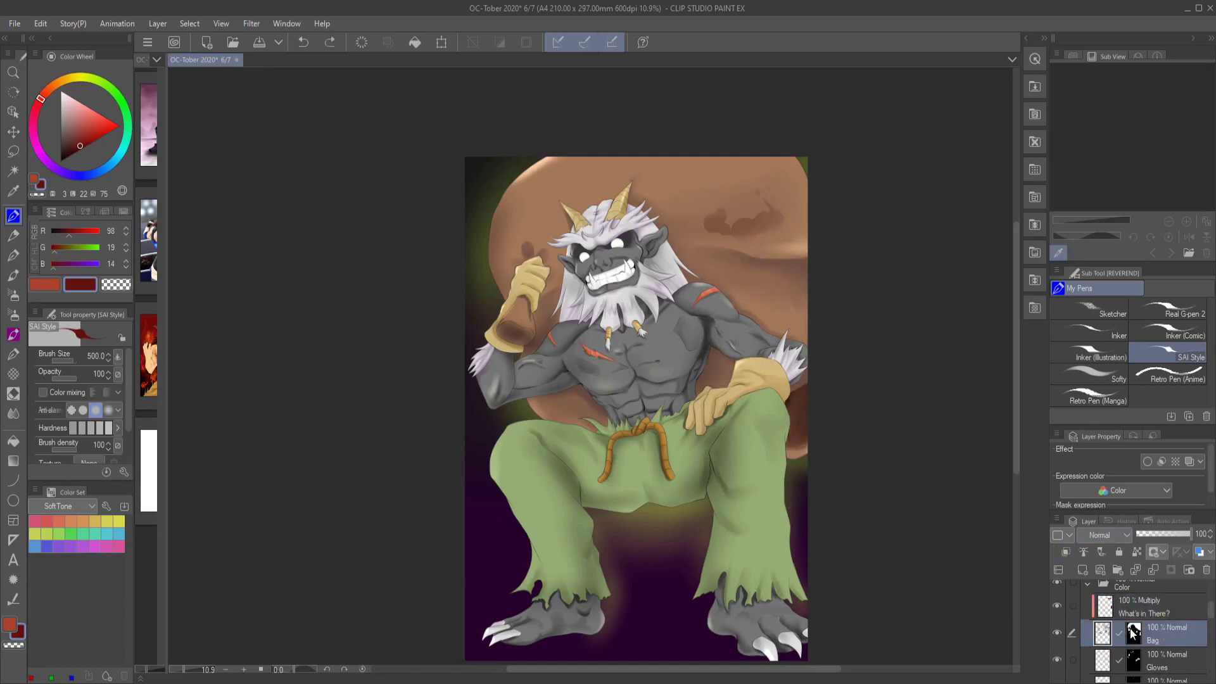
Add more stains masked to the sack and shade them with darker red (44, 4, 1), using Paint and apply at size 200
drag(532, 405, 608, 431)
drag(729, 272, 763, 307)
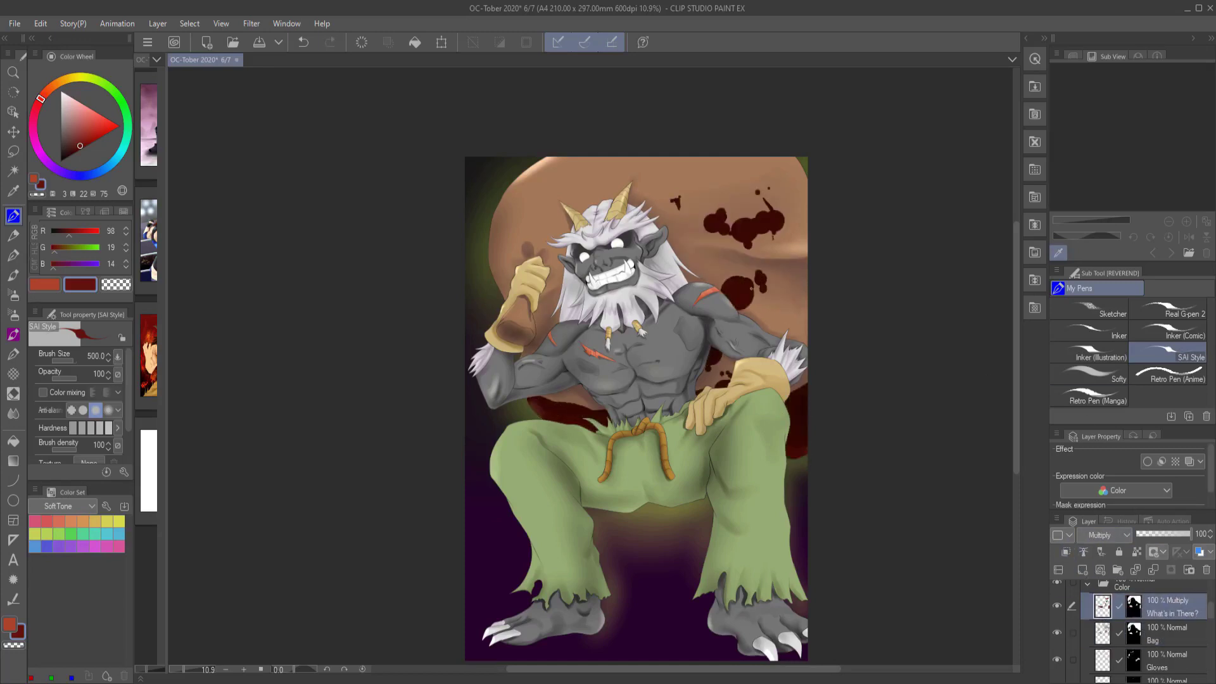
key(b)
alt+click(761, 229)
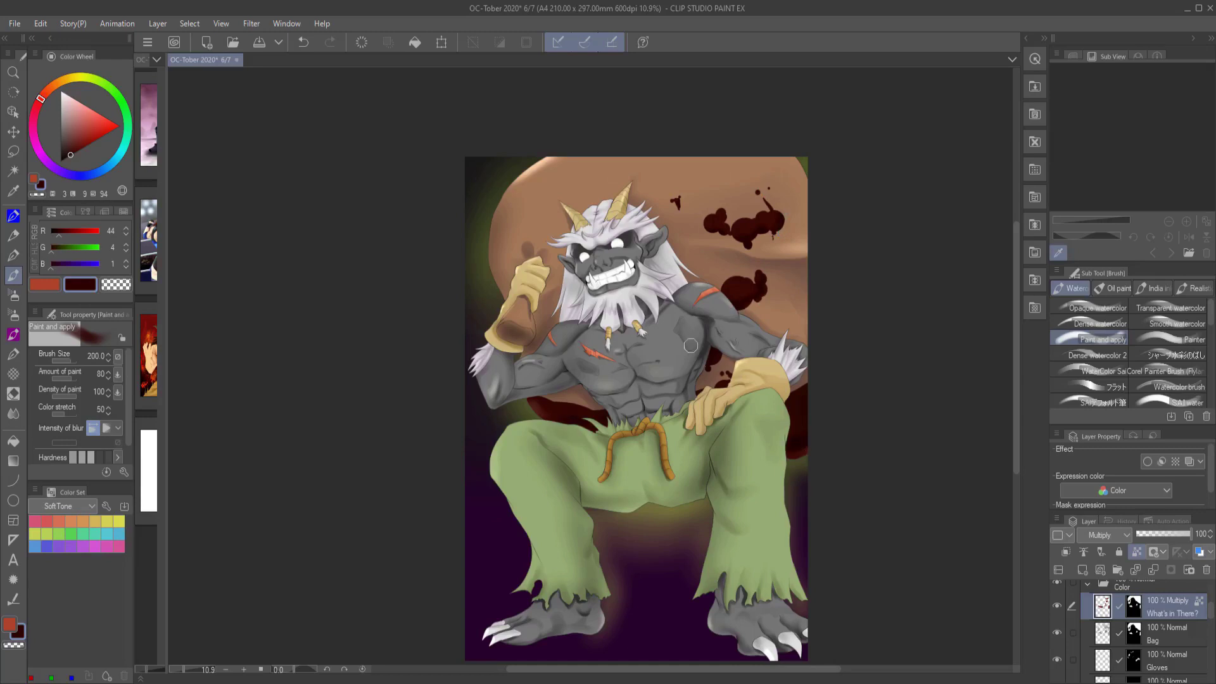
Texture the sack with the Gauze cloud brush on a masked Bag Copy layer, set to Darken at 23% opacity
key(b)
click(1106, 358)
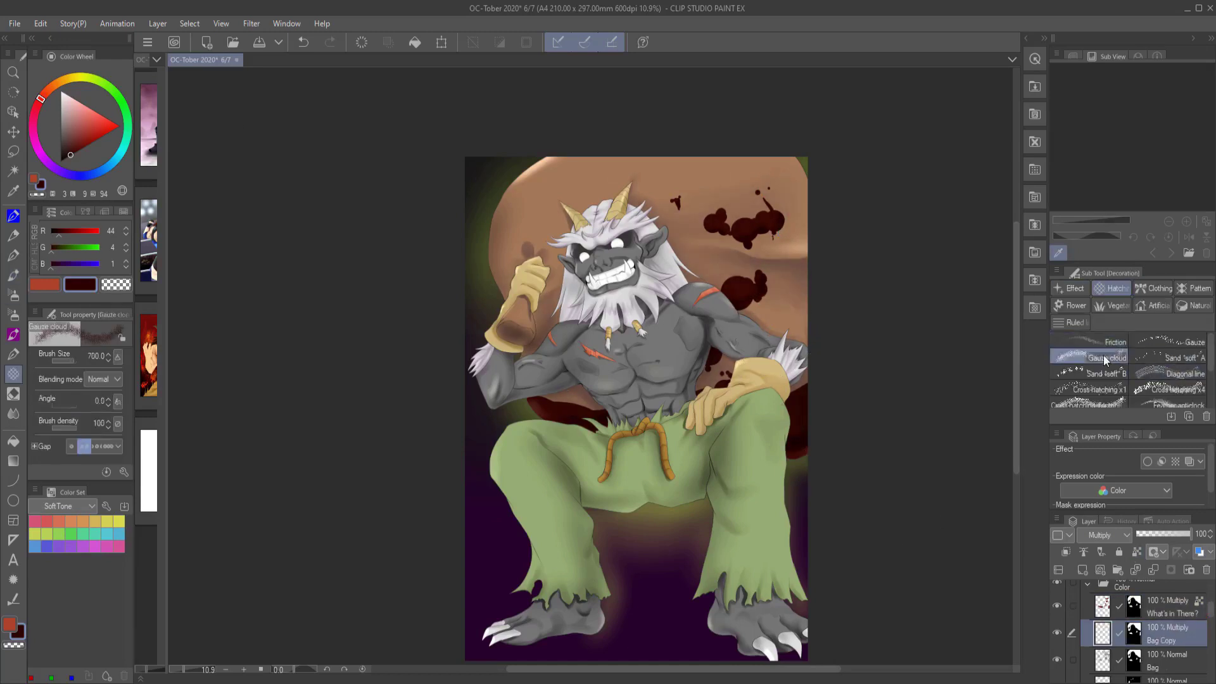
click(1108, 535)
drag(1161, 538, 1149, 534)
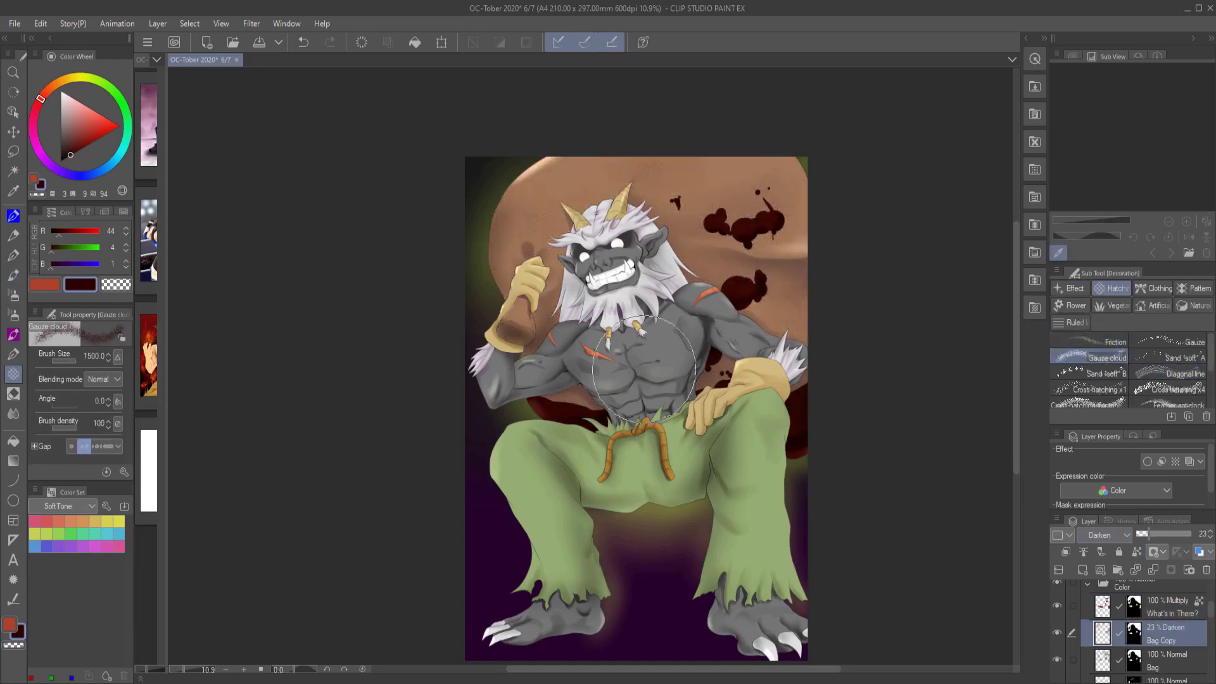